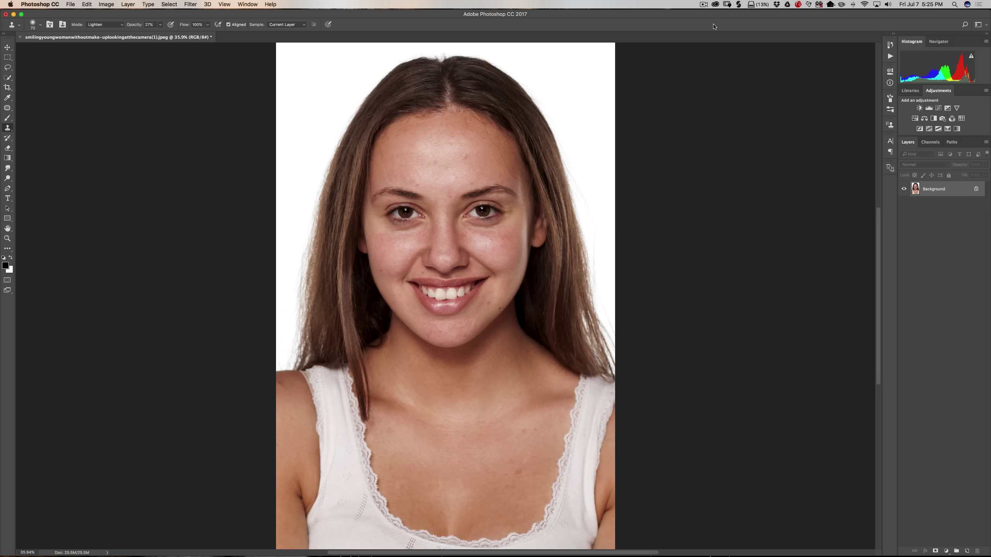
Step: Duplicate the Background layer and add a Hue/Saturation adjustment layer above the copy
{"action": "key", "text": "super"}
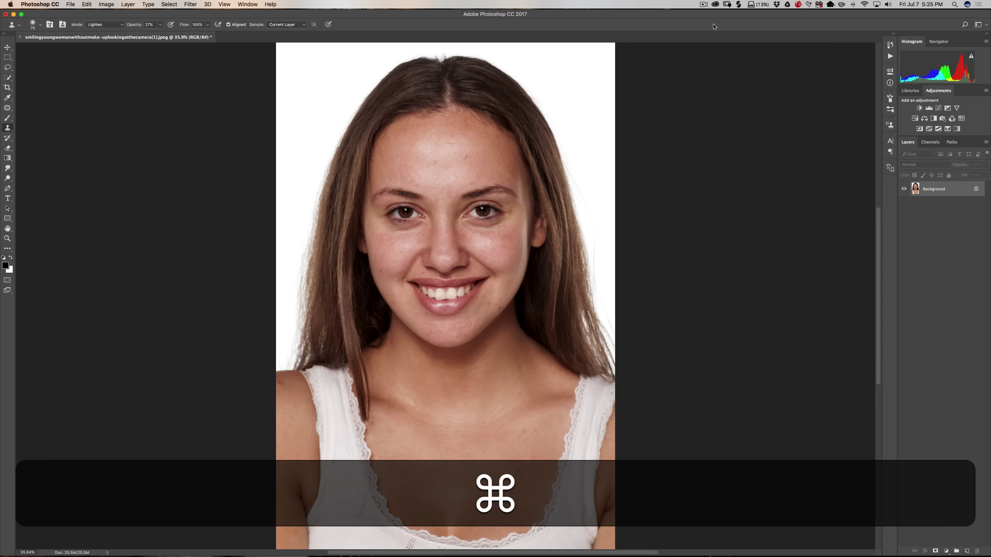
{"action": "key", "text": "super+j"}
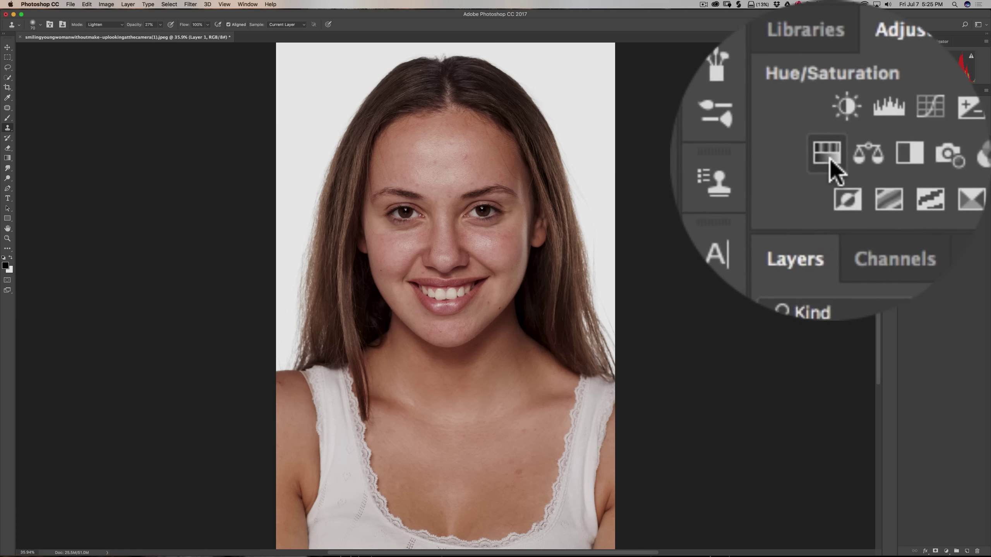
{"action": "left_click", "coordinate": [915, 119]}
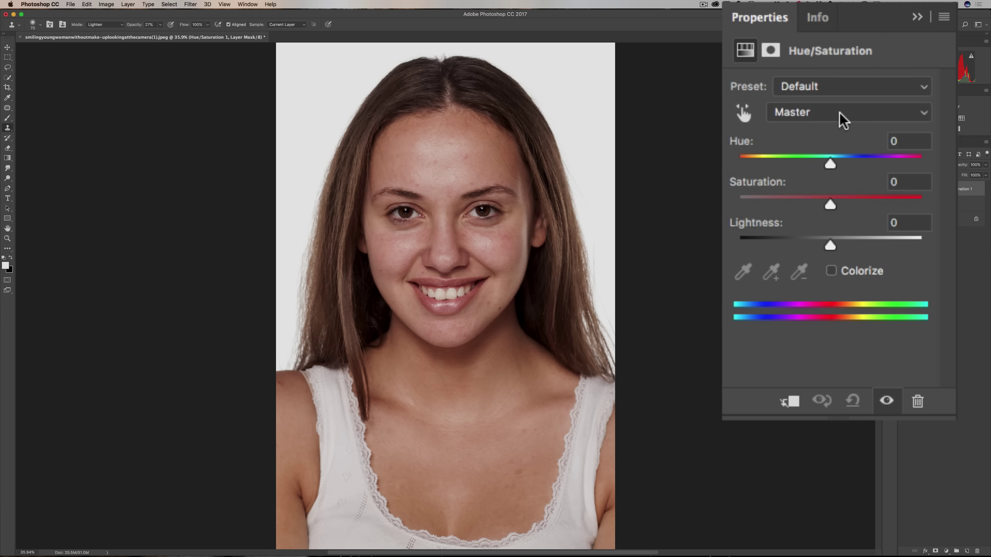
Step: Set the Yellows range of the Hue/Saturation adjustment to saturation -100 and lightness +51
{"action": "left_click", "coordinate": [872, 117]}
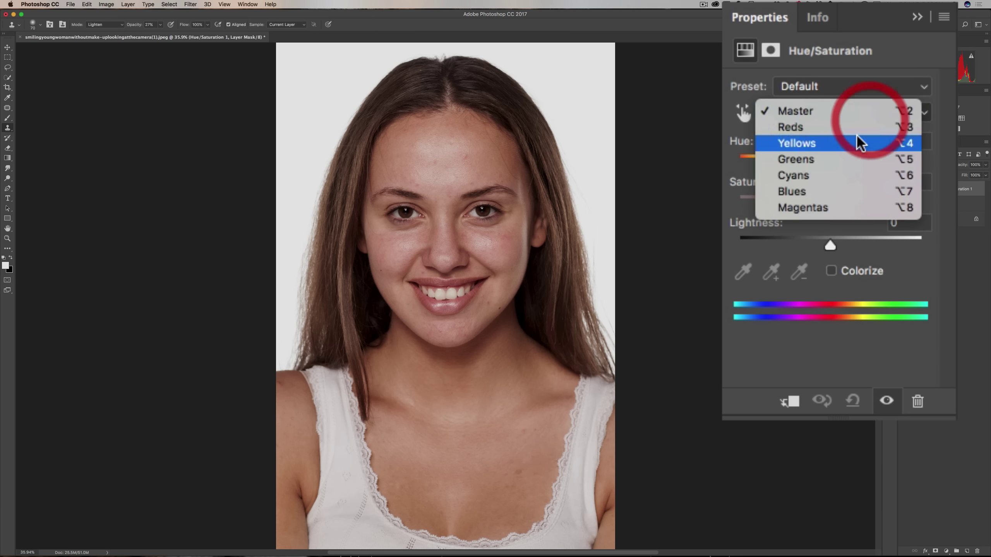
{"action": "left_click", "coordinate": [848, 144]}
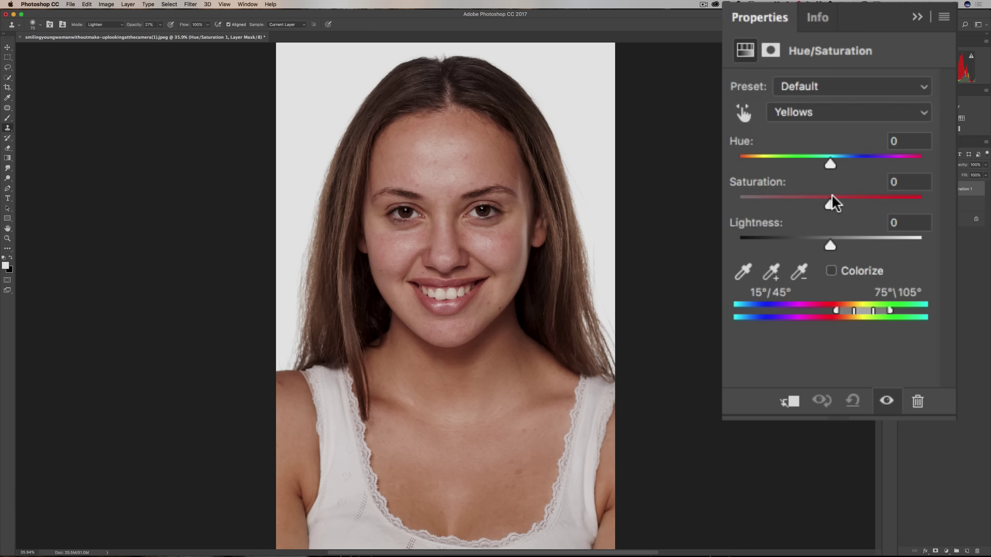
{"action": "left_click_drag", "start_coordinate": [830, 208], "coordinate": [733, 210]}
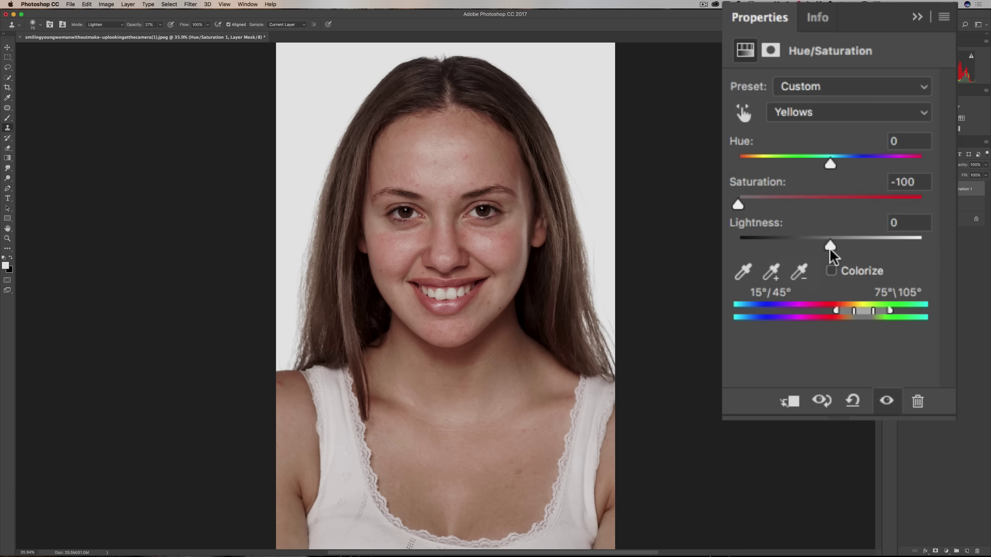
{"action": "left_click_drag", "start_coordinate": [832, 250], "coordinate": [878, 238]}
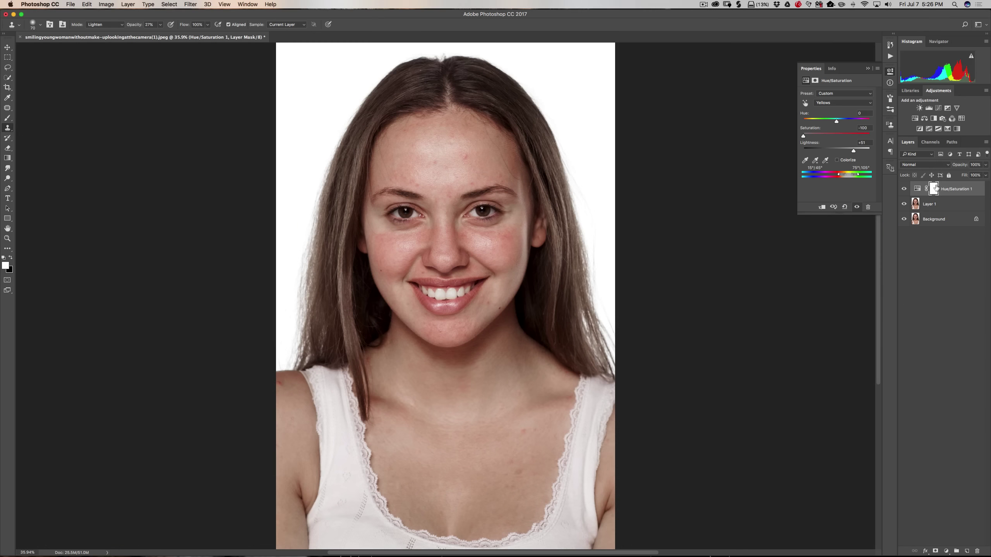
{"action": "left_click", "coordinate": [867, 69]}
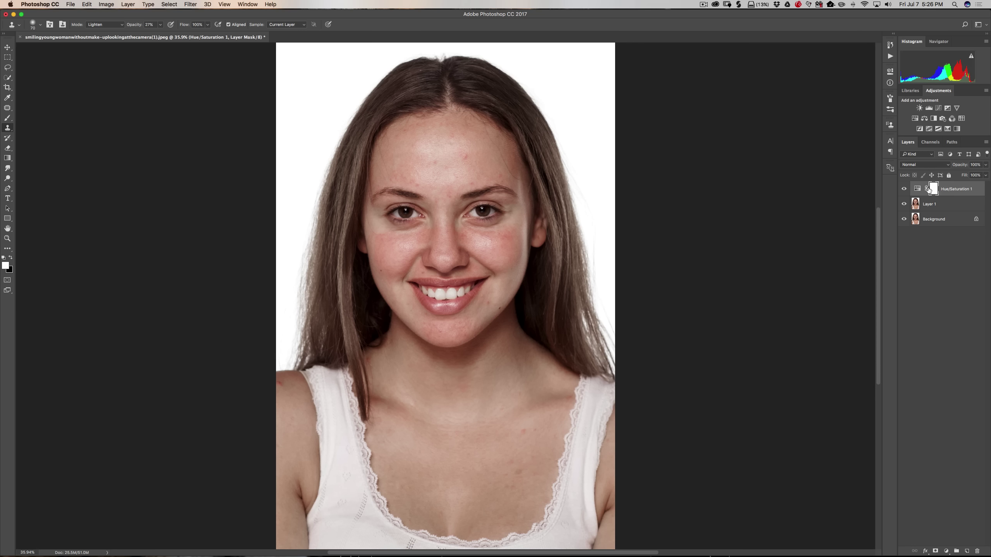
Step: Invert the Hue/Saturation layer mask to black and choose the Brush tool with a soft tip of 30% hardness
{"action": "key", "text": "super"}
{"action": "key", "text": "super+i"}
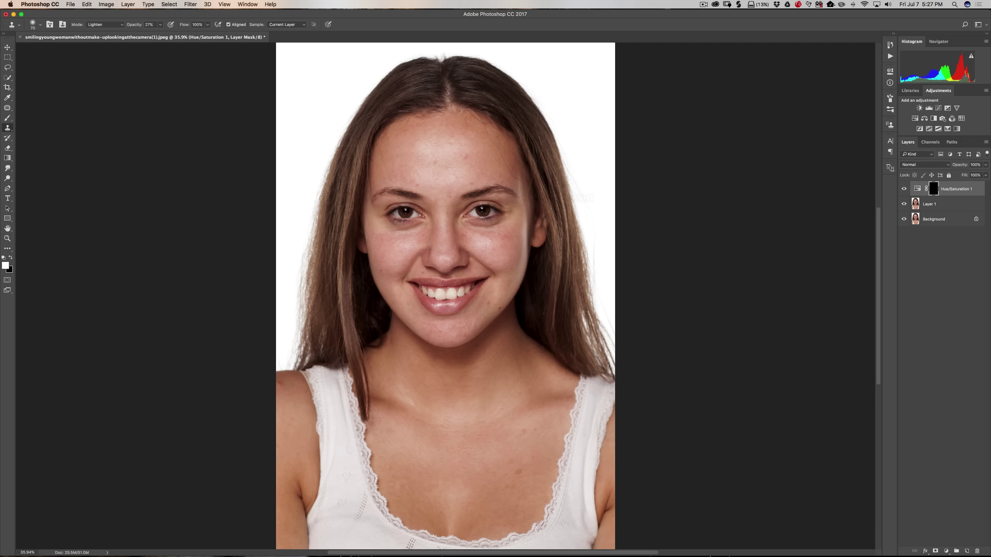
{"action": "key", "text": "b"}
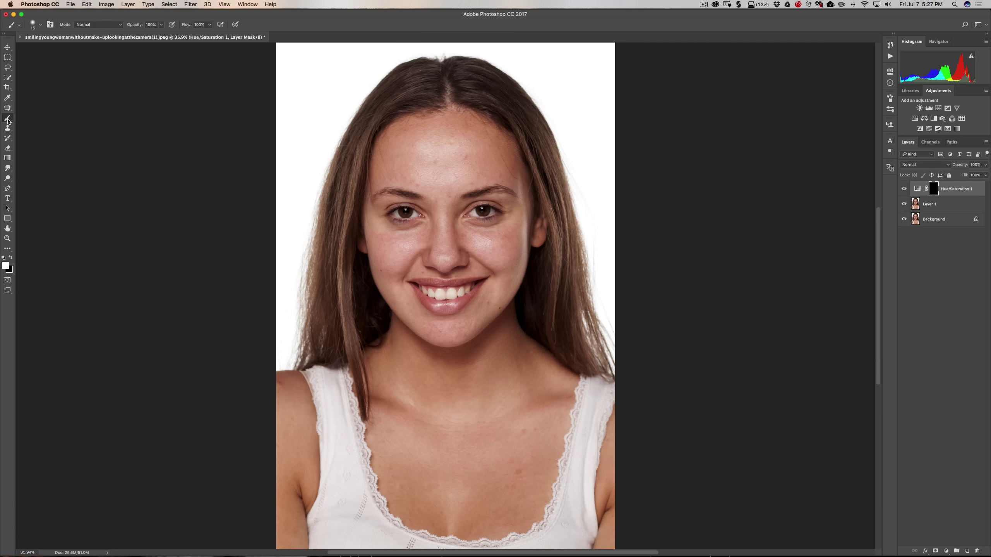
{"action": "left_click", "coordinate": [34, 26]}
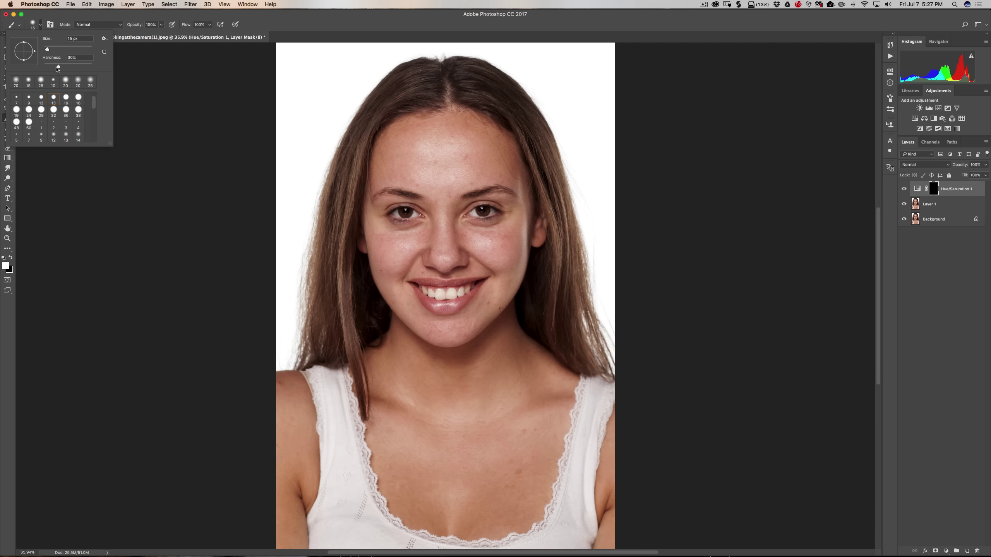
{"action": "left_click", "coordinate": [33, 26]}
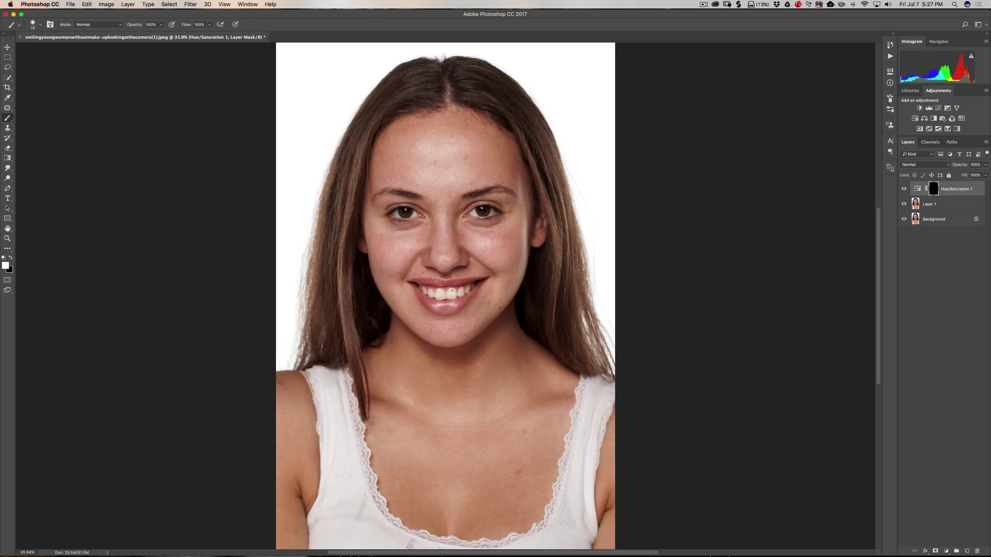
Step: Paint white on the Hue/Saturation mask over the two upper front teeth, toggling the stroke to compare the whitening
{"action": "key", "text": "super+equal"}
{"action": "key", "text": "super+equal"}
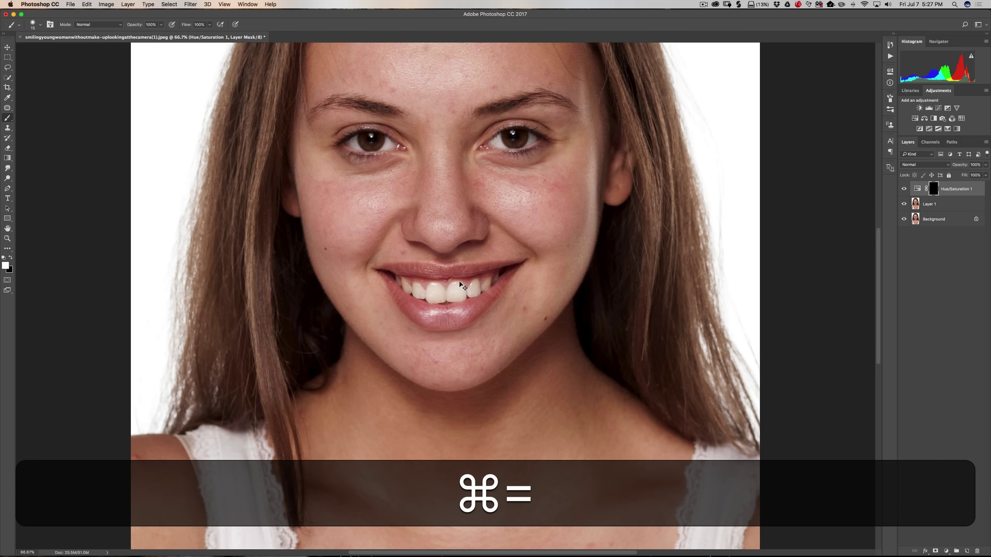
{"action": "key", "text": "super+equal"}
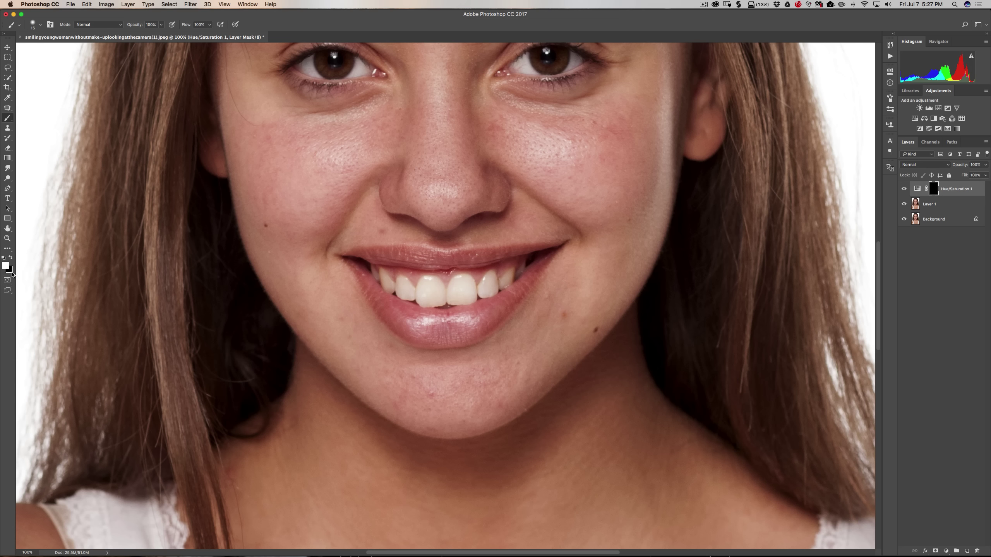
{"action": "key", "text": "d"}
{"action": "key", "text": "x"}
{"action": "key", "text": "x"}
{"action": "key", "text": "bracketright"}
{"action": "key", "text": "bracketleft"}
{"action": "mouse_move", "coordinate": [425, 288]}
{"action": "left_mouse_down"}
{"action": "mouse_move", "coordinate": [432, 303]}
{"action": "mouse_move", "coordinate": [445, 298]}
{"action": "mouse_move", "coordinate": [423, 294]}
{"action": "mouse_move", "coordinate": [464, 284]}
{"action": "mouse_move", "coordinate": [461, 299]}
{"action": "mouse_move", "coordinate": [440, 293]}
{"action": "left_mouse_up"}
{"action": "key", "text": "super+z"}
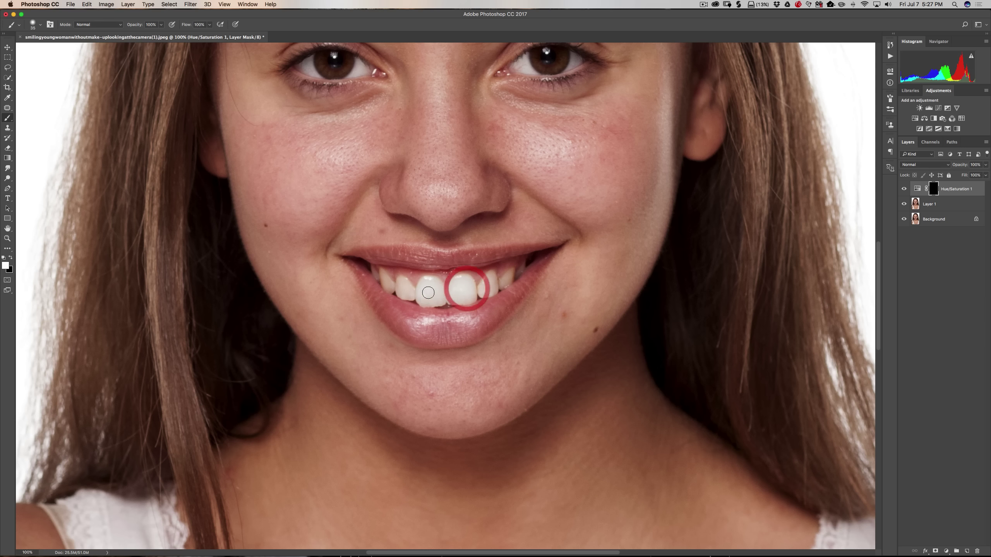
{"action": "key", "text": "super+z"}
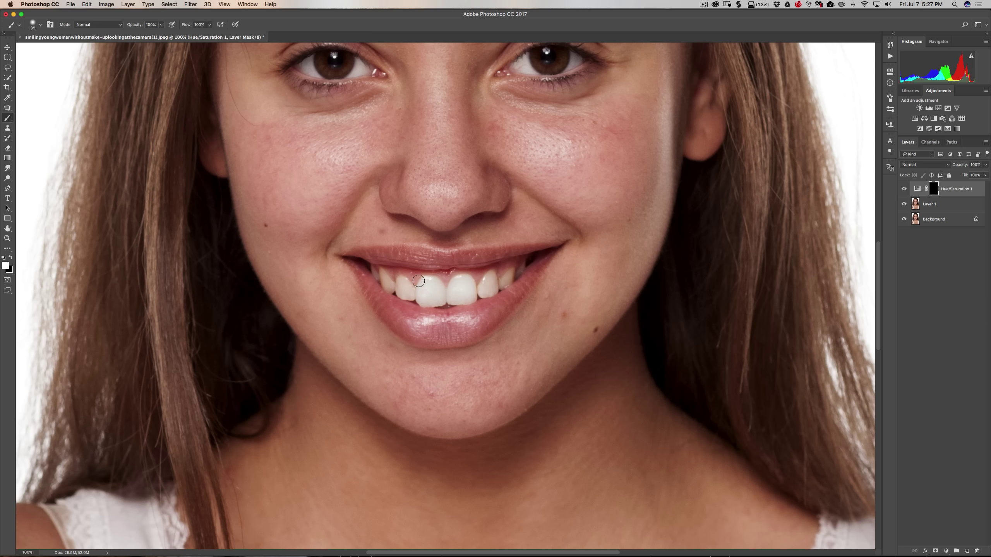
Step: Paint white on the mask over the remaining upper teeth and into the gaps using a smaller brush
{"action": "left_click_drag", "start_coordinate": [415, 296], "coordinate": [382, 280]}
{"action": "key", "text": "bracketleft"}
{"action": "key", "text": "bracketleft"}
{"action": "key", "text": "bracketleft"}
{"action": "left_click", "coordinate": [390, 284]}
{"action": "mouse_move", "coordinate": [390, 284]}
{"action": "left_mouse_down"}
{"action": "mouse_move", "coordinate": [436, 300]}
{"action": "mouse_move", "coordinate": [490, 277]}
{"action": "mouse_move", "coordinate": [492, 292]}
{"action": "mouse_move", "coordinate": [521, 269]}
{"action": "mouse_move", "coordinate": [499, 282]}
{"action": "mouse_move", "coordinate": [490, 273]}
{"action": "mouse_move", "coordinate": [514, 269]}
{"action": "mouse_move", "coordinate": [484, 291]}
{"action": "left_mouse_up"}
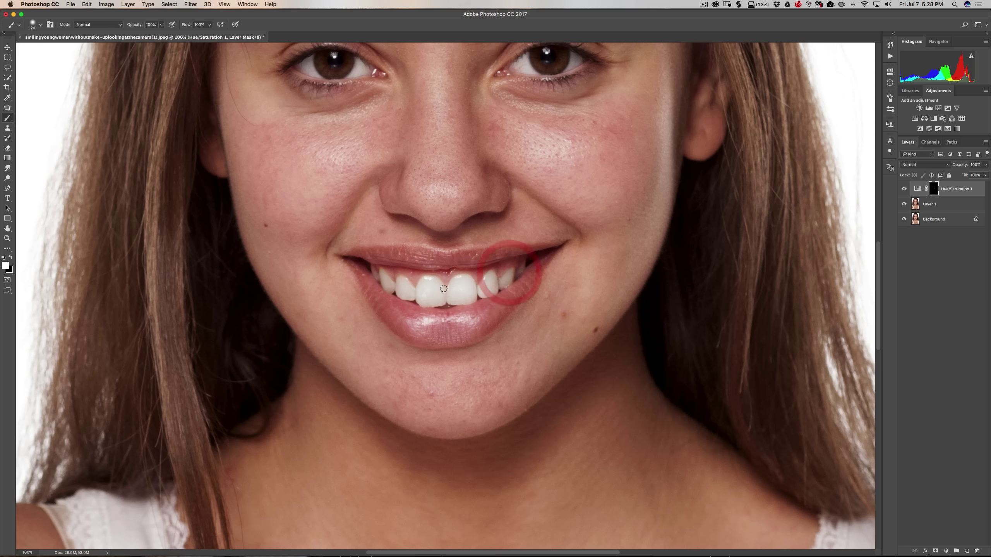
{"action": "left_click_drag", "start_coordinate": [441, 284], "coordinate": [450, 276]}
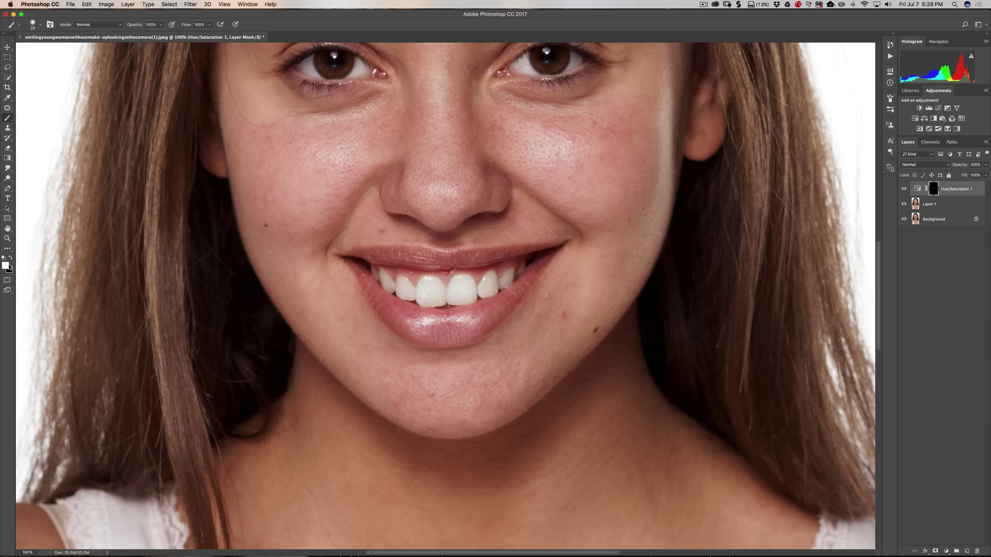
Step: Paint black on the mask over the gum above the front teeth and compare the image with and without the adjustment
{"action": "key", "text": "x"}
{"action": "key", "text": "bracketright"}
{"action": "key", "text": "bracketright"}
{"action": "left_click", "coordinate": [455, 263]}
{"action": "mouse_move", "coordinate": [455, 262]}
{"action": "left_mouse_down"}
{"action": "mouse_move", "coordinate": [438, 264]}
{"action": "mouse_move", "coordinate": [474, 265]}
{"action": "mouse_move", "coordinate": [406, 266]}
{"action": "mouse_move", "coordinate": [462, 264]}
{"action": "left_mouse_up"}
{"action": "left_click", "coordinate": [904, 189]}
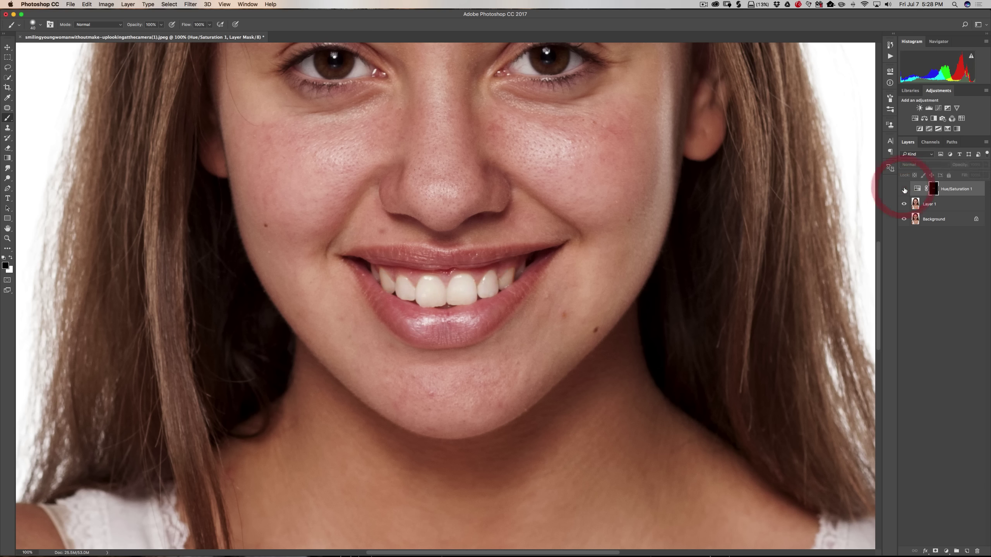
{"action": "left_click", "coordinate": [904, 187]}
{"action": "left_click", "coordinate": [905, 186]}
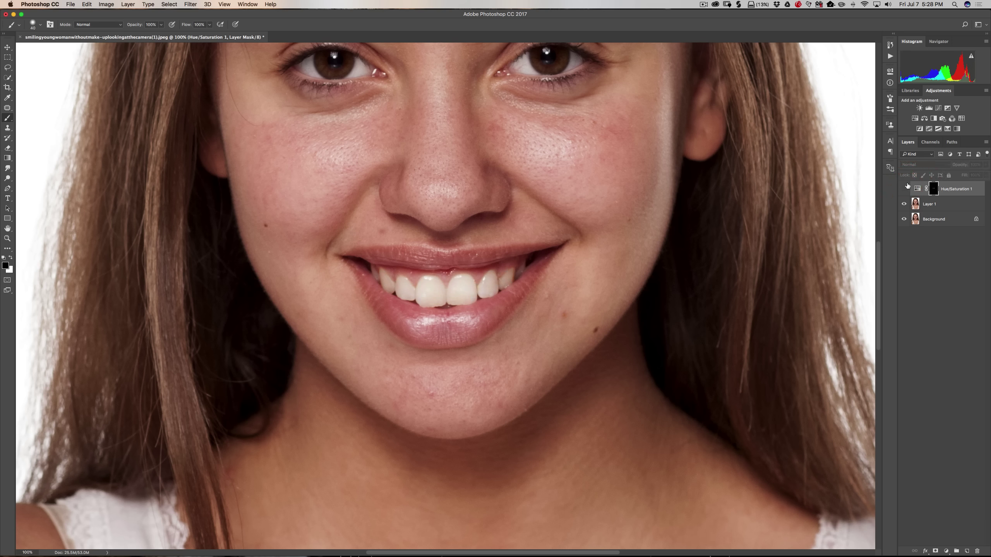
{"action": "left_click", "coordinate": [904, 188]}
Step: Paint white over the front teeth on the mask again and compare the whole portrait with and without the whitening
{"action": "key", "text": "x"}
{"action": "left_click", "coordinate": [429, 296]}
{"action": "mouse_move", "coordinate": [430, 302]}
{"action": "left_mouse_down"}
{"action": "mouse_move", "coordinate": [409, 294]}
{"action": "mouse_move", "coordinate": [439, 298]}
{"action": "left_mouse_up"}
{"action": "key", "text": "super+0"}
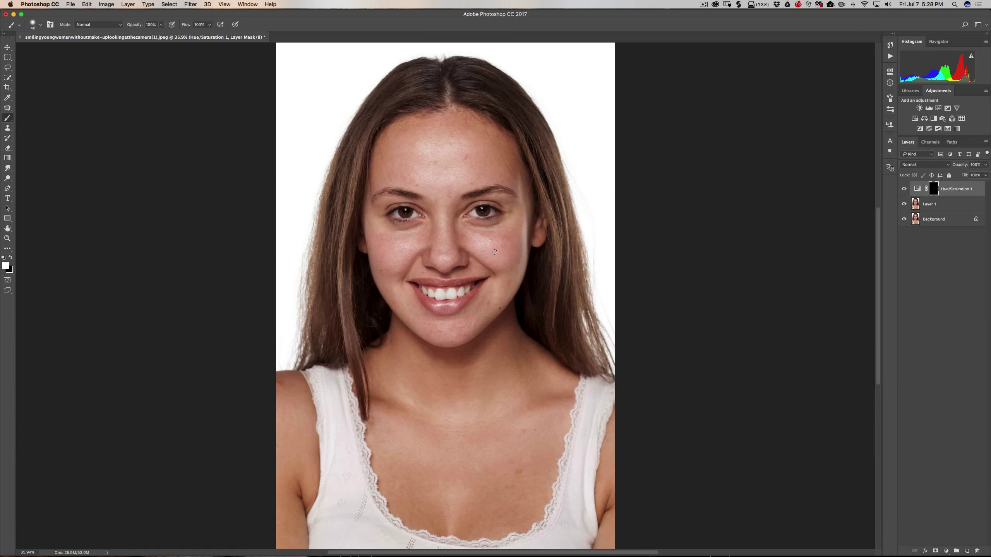
{"action": "left_click", "coordinate": [904, 190]}
{"action": "left_click", "coordinate": [904, 189]}
Step: Merge the Hue/Saturation adjustment down into Layer 1 and compare the merged layer with the original
{"action": "key", "text": "super"}
{"action": "key", "text": "super+e"}
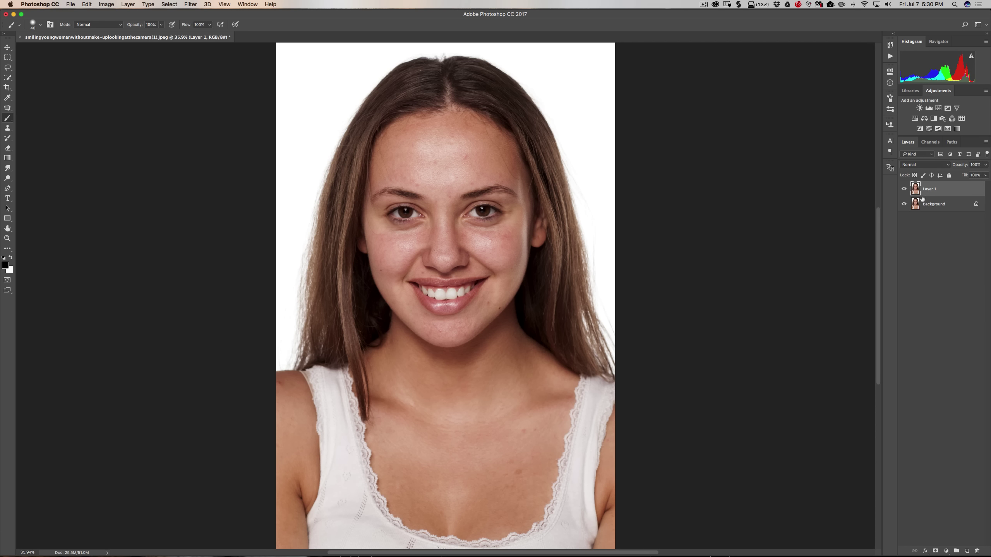
{"action": "left_click", "coordinate": [904, 190]}
{"action": "left_click", "coordinate": [904, 189]}
{"action": "left_click_drag", "start_coordinate": [608, 248], "coordinate": [629, 211]}
{"action": "key", "text": "alt+super+z"}
Step: Add a Brightness/Contrast adjustment layer and raise its brightness to about 90, judging the effect on the eyes
{"action": "left_click", "coordinate": [921, 110]}
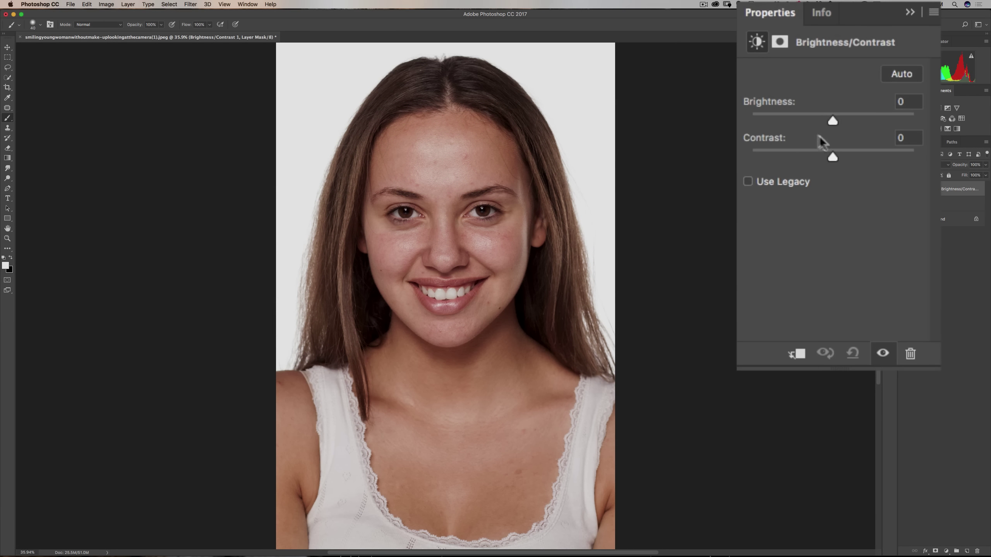
{"action": "left_click", "coordinate": [835, 118]}
{"action": "left_click_drag", "start_coordinate": [834, 117], "coordinate": [882, 122]}
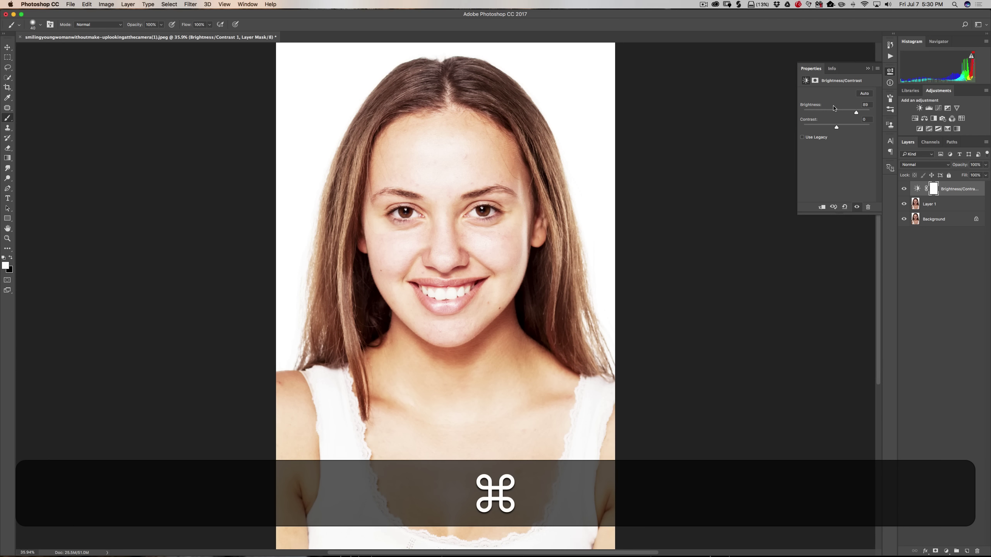
{"action": "key", "text": "super+equal"}
{"action": "key", "text": "super+equal"}
{"action": "key", "text": "super+equal"}
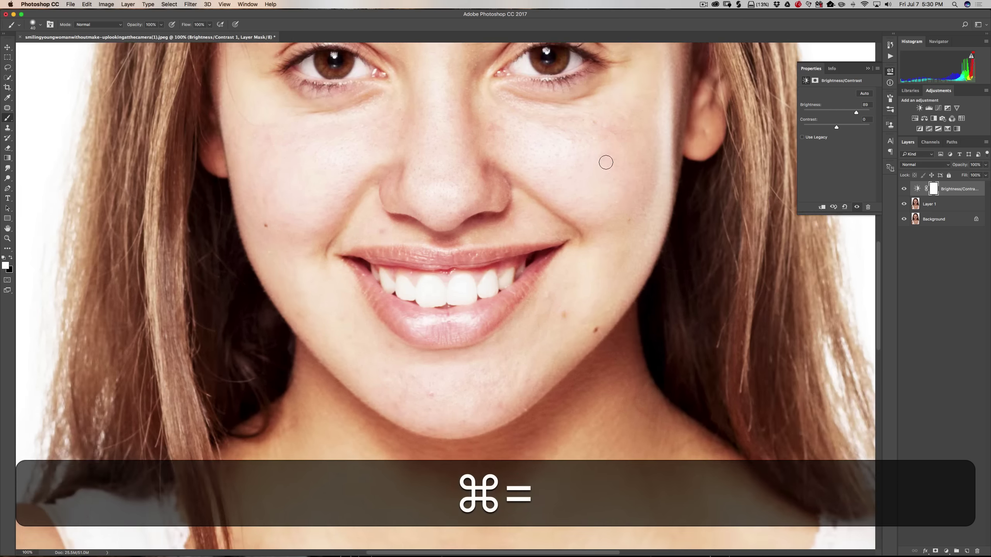
{"action": "left_click_drag", "start_coordinate": [526, 169], "coordinate": [539, 250]}
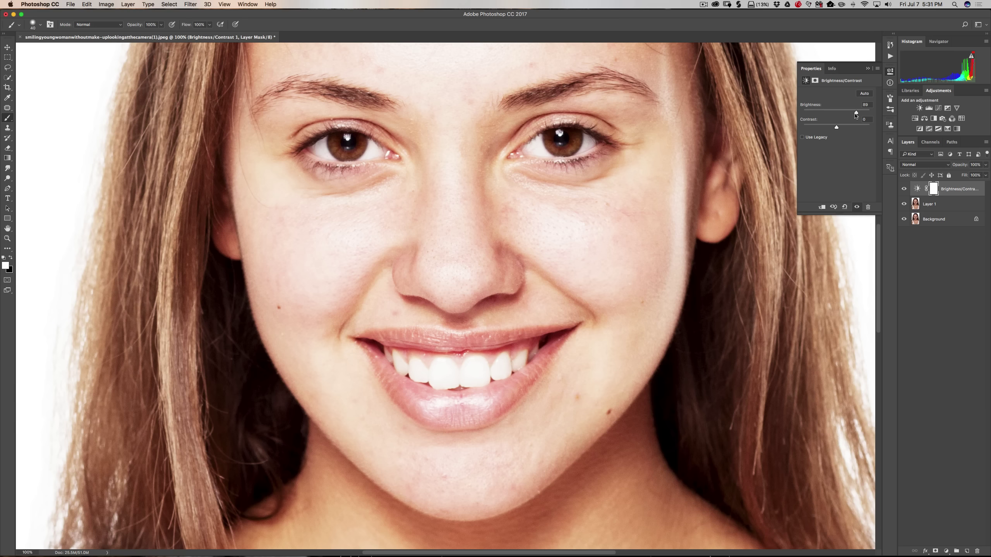
{"action": "left_click_drag", "start_coordinate": [856, 113], "coordinate": [856, 113]}
{"action": "left_click", "coordinate": [868, 69]}
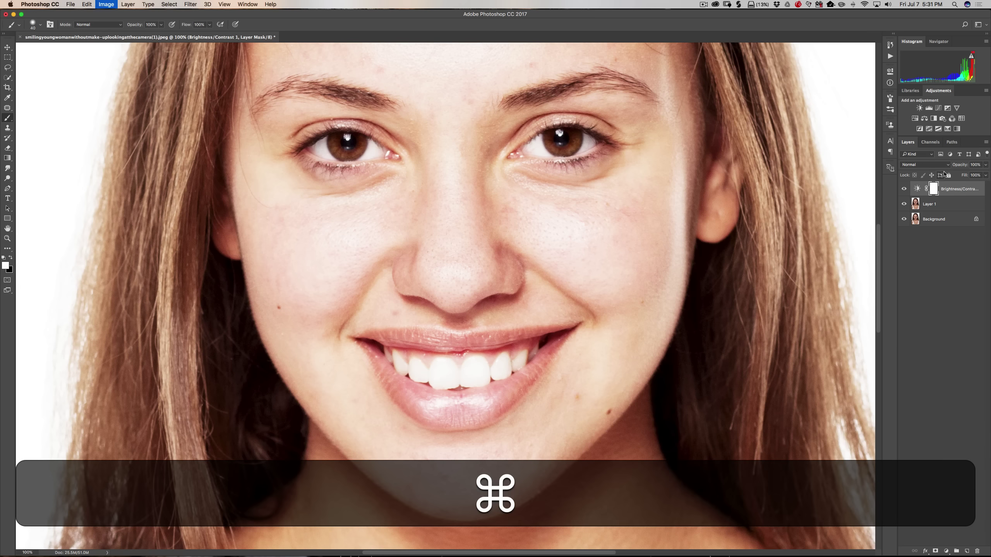
Step: Invert the Brightness/Contrast mask to black and lower the brush hardness to about 20%
{"action": "key", "text": "super+i"}
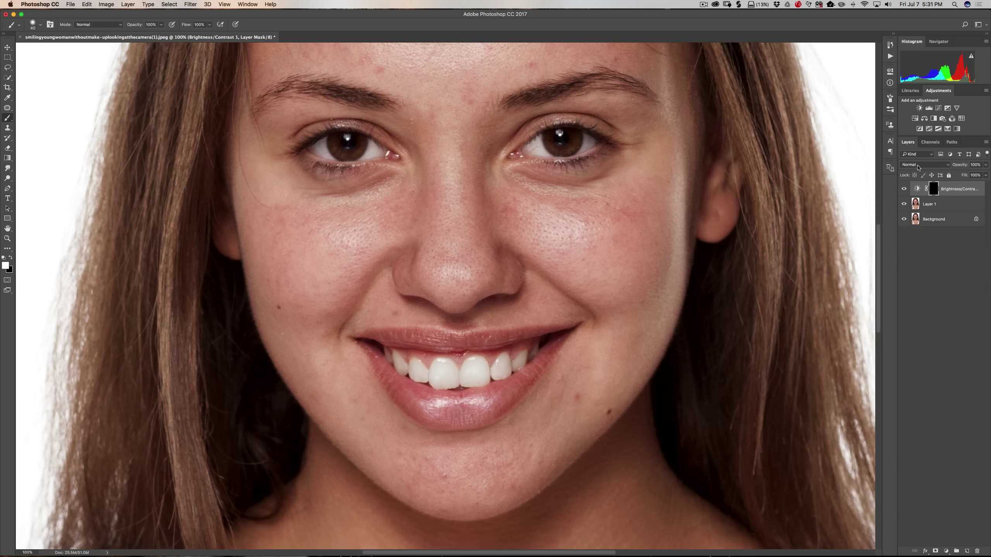
{"action": "left_click", "coordinate": [40, 25]}
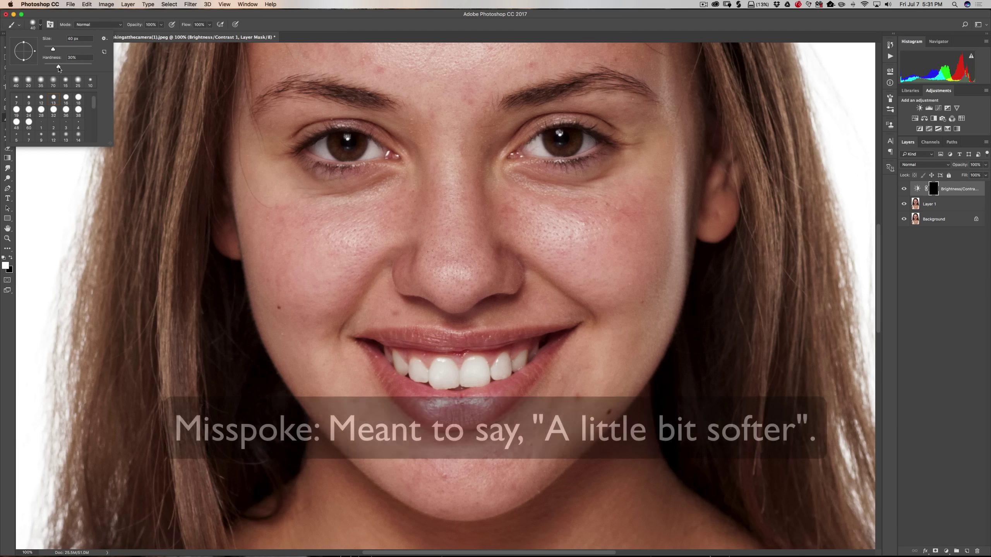
{"action": "left_click_drag", "start_coordinate": [59, 69], "coordinate": [54, 68]}
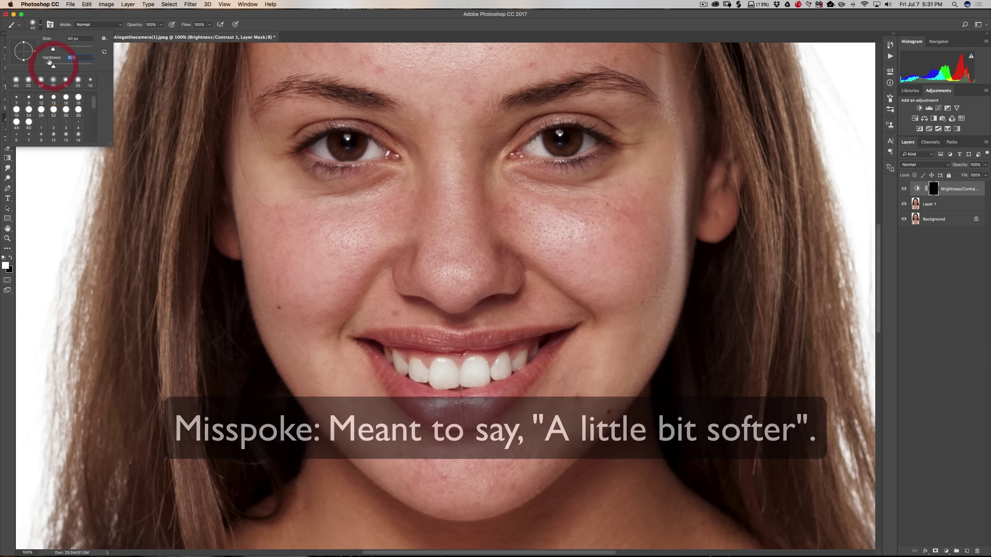
{"action": "left_click", "coordinate": [33, 24]}
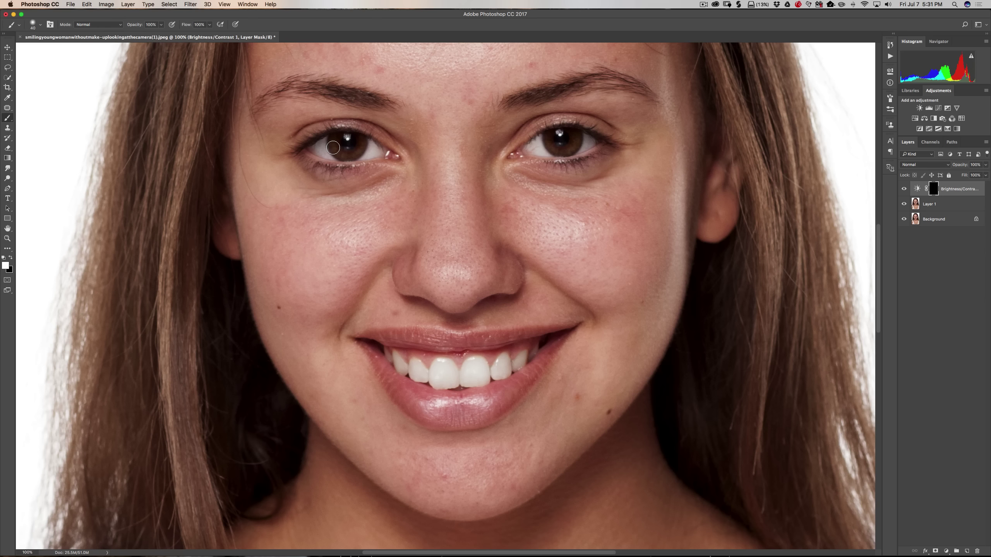
Step: Paint white on the Brightness/Contrast mask over both irises with a smaller brush to brighten them
{"action": "key", "text": "bracketleft"}
{"action": "mouse_move", "coordinate": [332, 143]}
{"action": "left_mouse_down"}
{"action": "mouse_move", "coordinate": [351, 155]}
{"action": "mouse_move", "coordinate": [361, 142]}
{"action": "mouse_move", "coordinate": [351, 153]}
{"action": "left_mouse_up"}
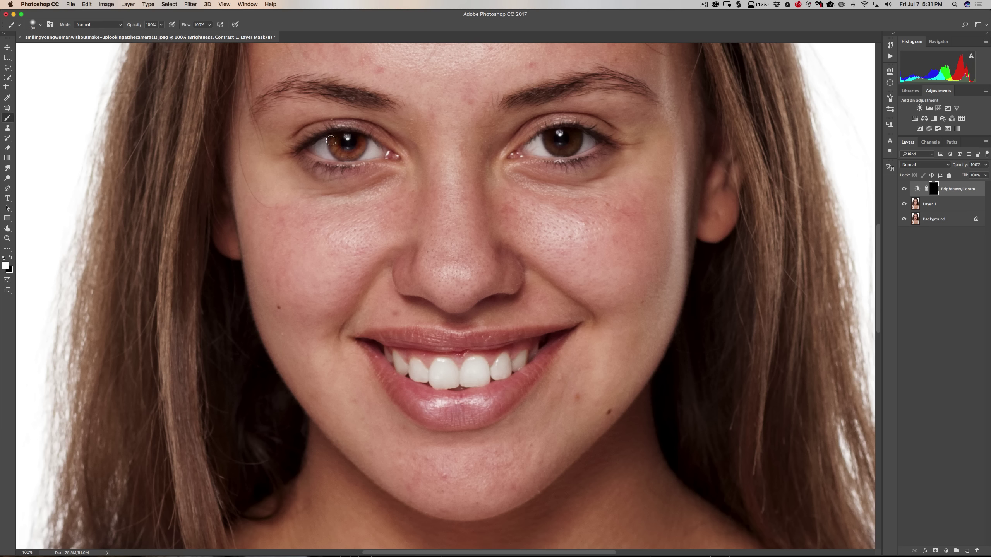
{"action": "left_click_drag", "start_coordinate": [332, 141], "coordinate": [338, 138]}
{"action": "mouse_move", "coordinate": [544, 144]}
{"action": "left_mouse_down"}
{"action": "mouse_move", "coordinate": [556, 143]}
{"action": "mouse_move", "coordinate": [549, 134]}
{"action": "mouse_move", "coordinate": [564, 148]}
{"action": "mouse_move", "coordinate": [577, 137]}
{"action": "mouse_move", "coordinate": [565, 150]}
{"action": "left_mouse_up"}
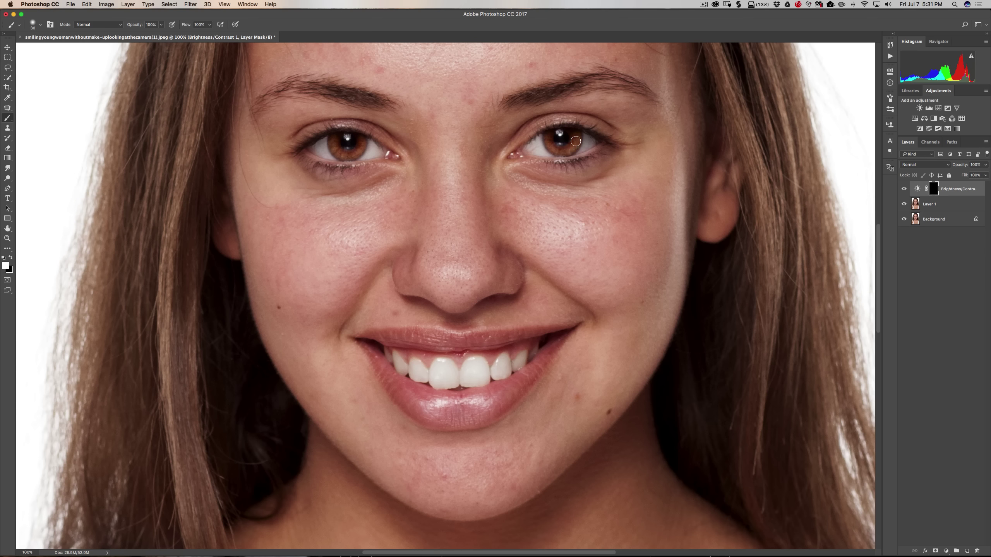
Step: Touch up the edges and missed areas of both irises on the mask with an even smaller white brush
{"action": "left_click", "coordinate": [563, 150]}
{"action": "key", "text": "bracketleft"}
{"action": "left_click", "coordinate": [558, 132]}
{"action": "left_click_drag", "start_coordinate": [558, 132], "coordinate": [547, 139]}
{"action": "mouse_move", "coordinate": [351, 151]}
{"action": "left_mouse_down"}
{"action": "mouse_move", "coordinate": [355, 136]}
{"action": "mouse_move", "coordinate": [334, 139]}
{"action": "left_mouse_up"}
{"action": "key", "text": "super+0"}
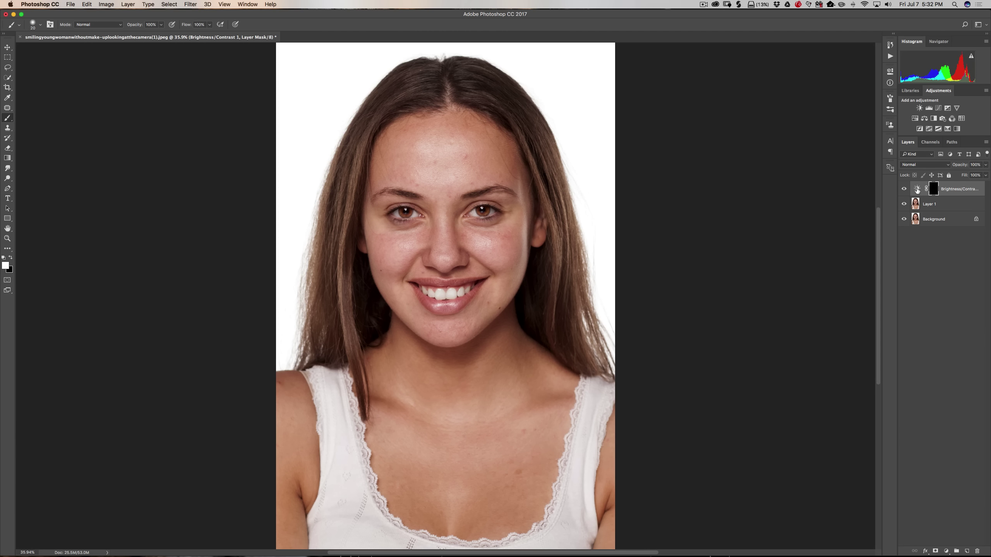
Step: Lower the Brightness/Contrast layer's brightness slightly, previewing the eyes, and merge the layer into Layer 1
{"action": "double_click", "coordinate": [917, 189]}
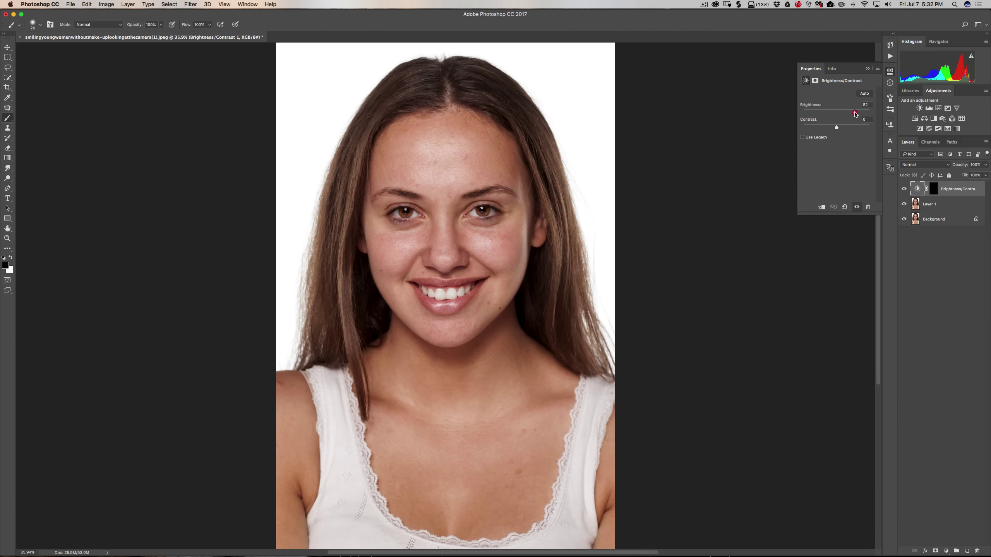
{"action": "left_click_drag", "start_coordinate": [856, 112], "coordinate": [850, 112]}
{"action": "left_click_drag", "start_coordinate": [852, 114], "coordinate": [851, 113]}
{"action": "left_click", "coordinate": [855, 207]}
{"action": "left_click", "coordinate": [855, 207]}
{"action": "left_click", "coordinate": [869, 69]}
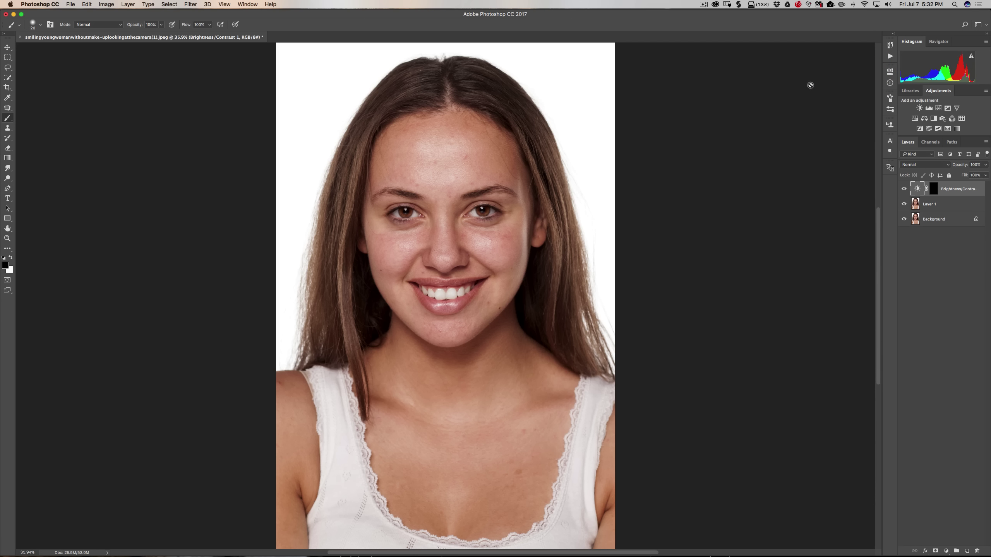
{"action": "key", "text": "super"}
{"action": "key", "text": "super+e"}
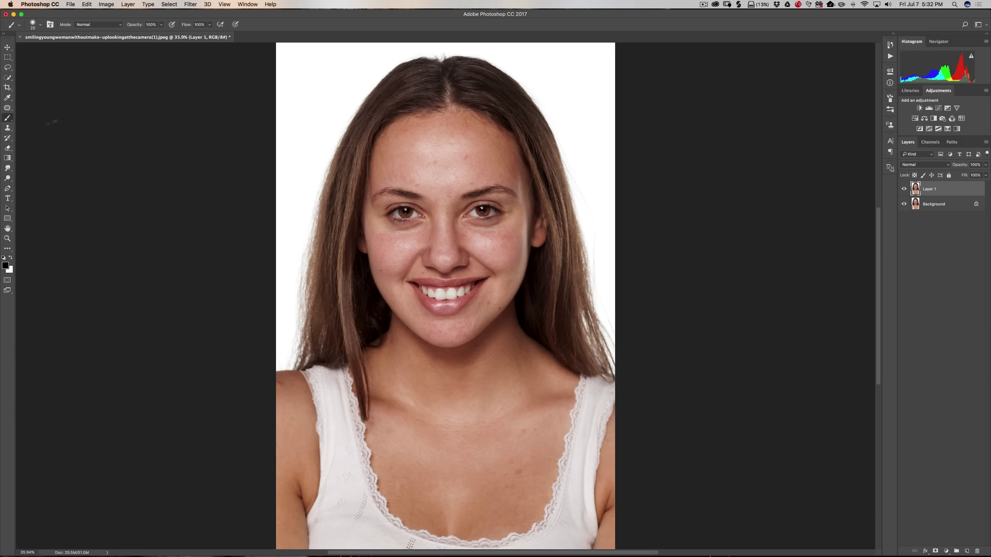
Step: Remove the blemish in the middle of the forehead on Layer 1 with the Spot Healing Brush
{"action": "left_click", "coordinate": [8, 109]}
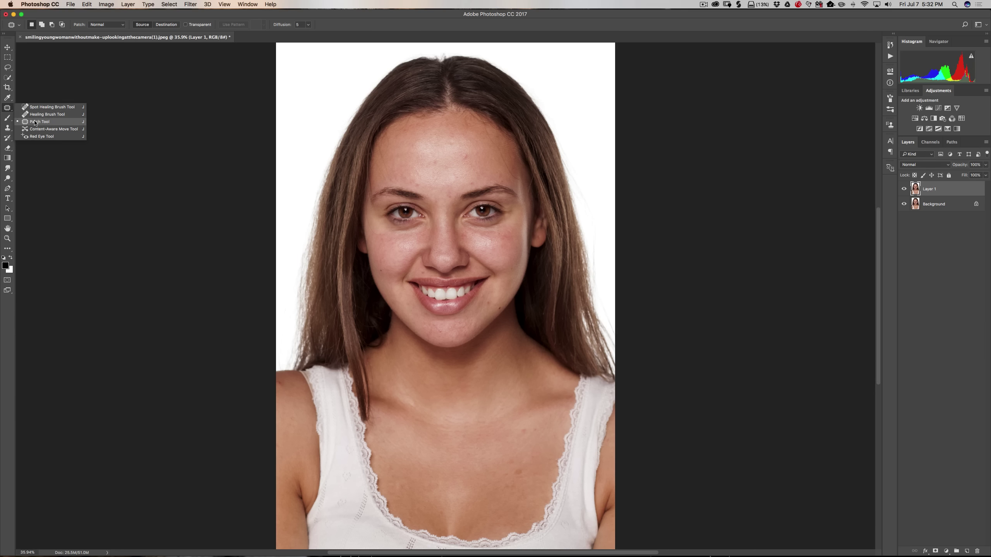
{"action": "left_click", "coordinate": [43, 109]}
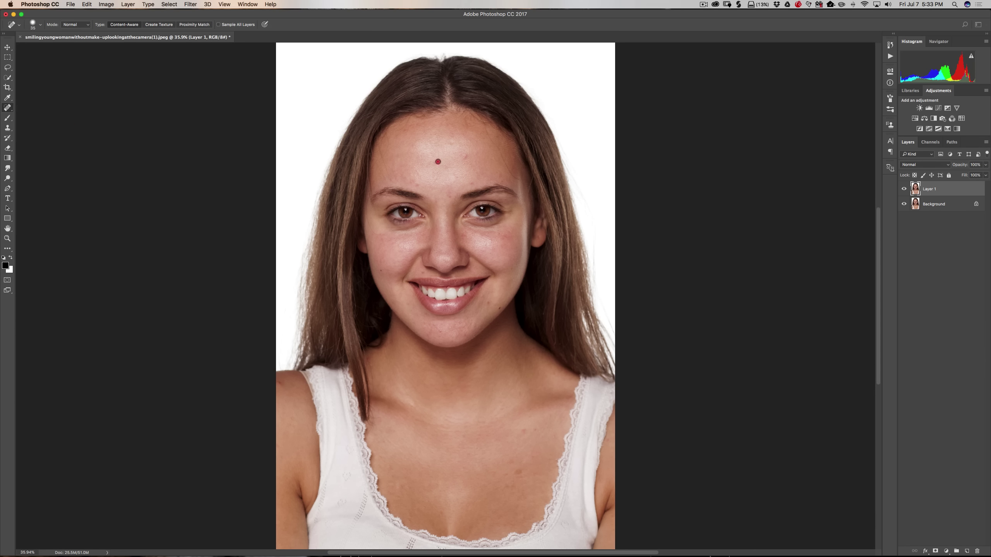
{"action": "left_click_drag", "start_coordinate": [438, 161], "coordinate": [435, 161]}
Step: Sample clear forehead skin with the Healing Brush and heal the nearby blemish above the image-right eyebrow
{"action": "left_click_drag", "start_coordinate": [7, 108], "coordinate": [35, 114]}
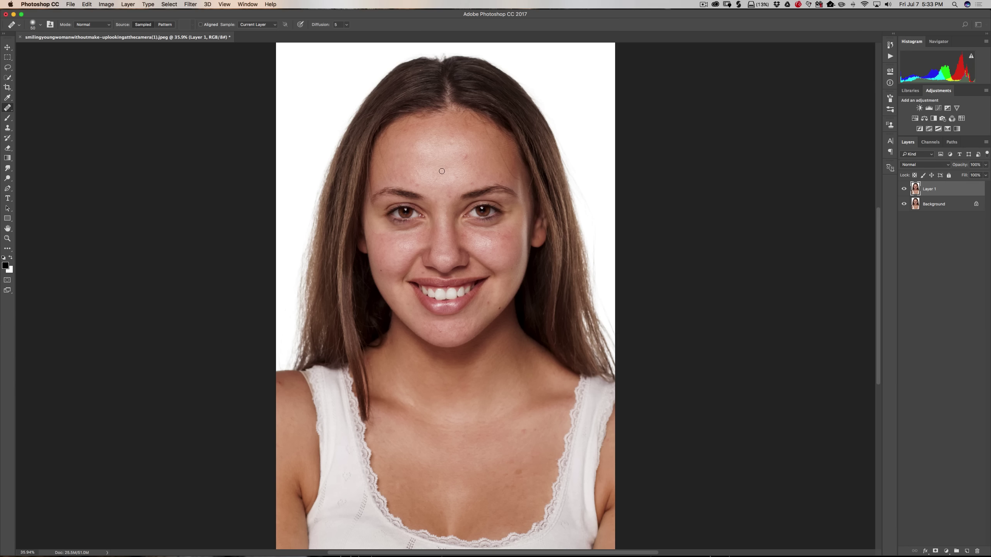
{"action": "key", "text": "alt"}
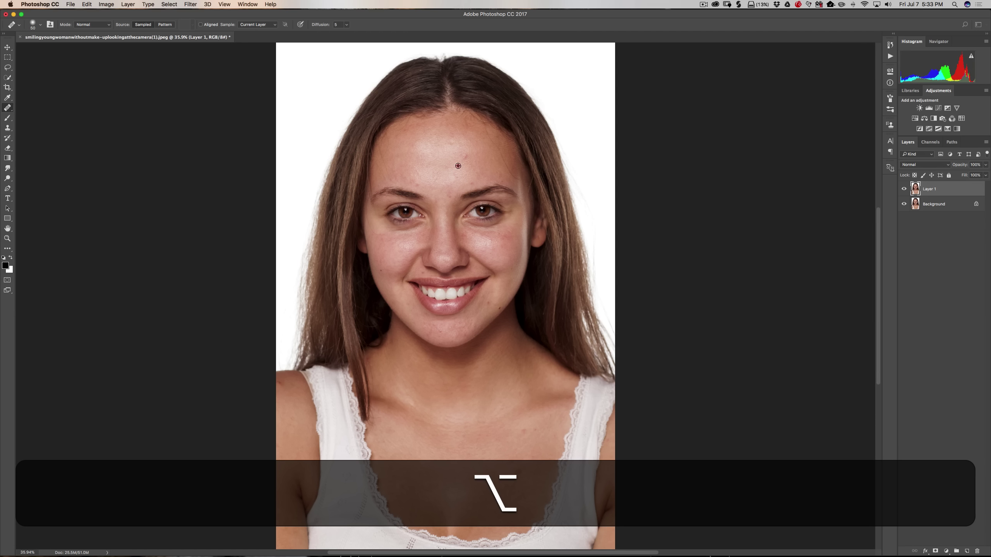
{"action": "left_click", "coordinate": [458, 165], "text": "alt"}
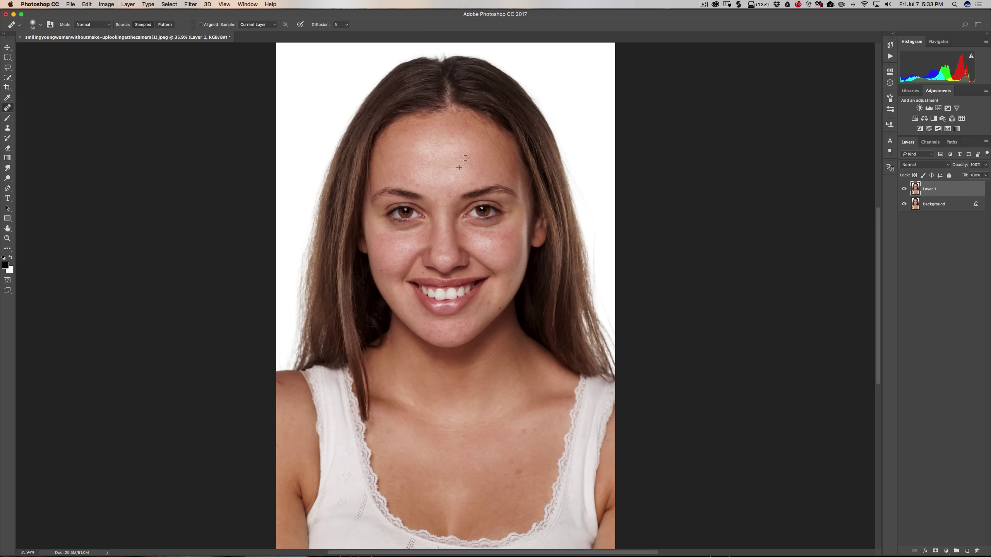
{"action": "left_click", "coordinate": [466, 159]}
Step: Remove the remaining spots across the forehead and above both eyebrows with the Spot Healing Brush
{"action": "left_click_drag", "start_coordinate": [7, 109], "coordinate": [39, 105]}
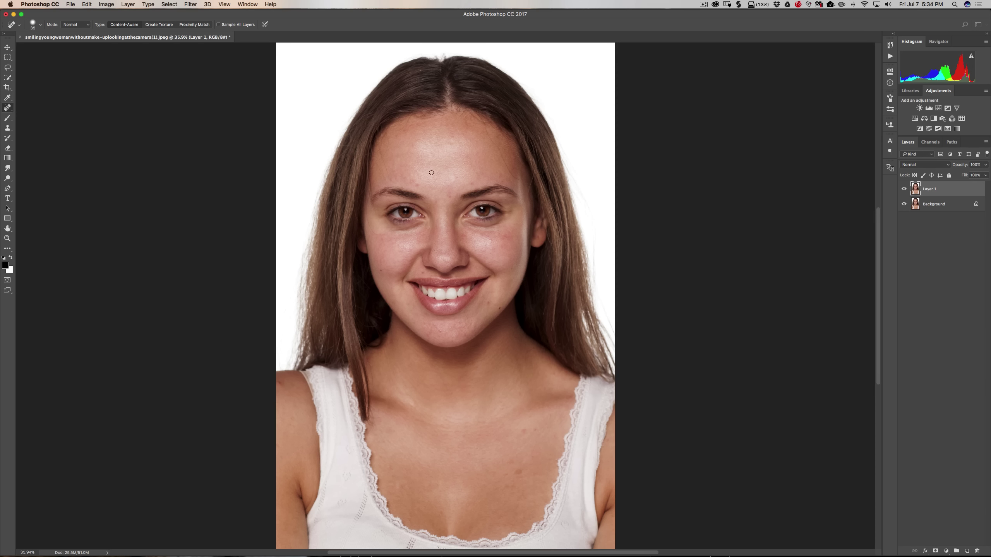
{"action": "left_click_drag", "start_coordinate": [416, 184], "coordinate": [417, 185]}
{"action": "left_click", "coordinate": [411, 183]}
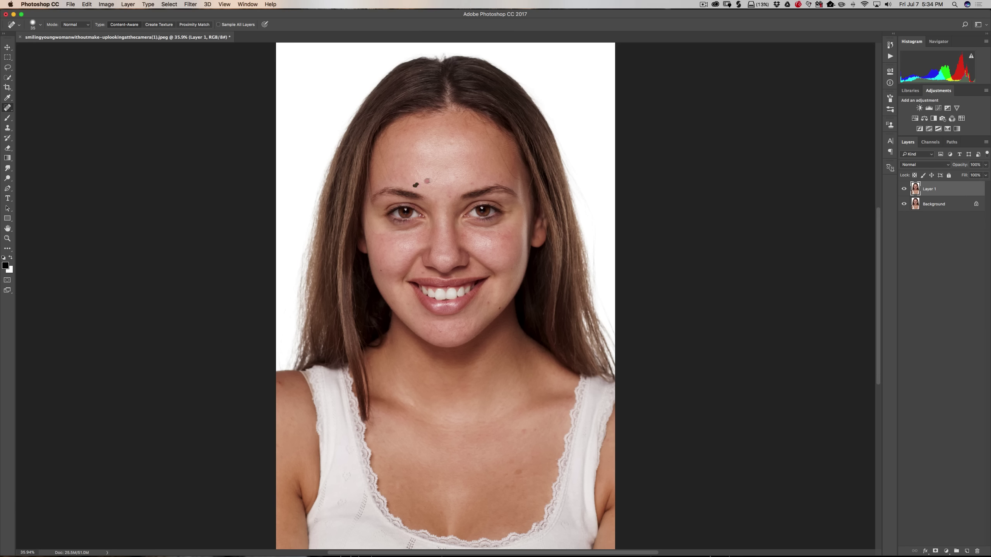
{"action": "left_click", "coordinate": [472, 182]}
{"action": "left_click", "coordinate": [451, 194]}
{"action": "left_click_drag", "start_coordinate": [454, 175], "coordinate": [448, 171]}
{"action": "left_click", "coordinate": [447, 167]}
{"action": "left_click", "coordinate": [468, 155]}
{"action": "left_click", "coordinate": [501, 176]}
{"action": "left_click", "coordinate": [504, 183]}
{"action": "left_click", "coordinate": [513, 166]}
{"action": "left_click", "coordinate": [408, 130]}
{"action": "left_click", "coordinate": [406, 130]}
Step: Heal the small blemishes around the mouth, chin and jaw, plus a spot low on the forehead
{"action": "left_click", "coordinate": [488, 301]}
{"action": "left_click", "coordinate": [482, 296]}
{"action": "left_click", "coordinate": [434, 325]}
{"action": "left_click", "coordinate": [426, 316]}
{"action": "left_click", "coordinate": [407, 306]}
{"action": "left_click", "coordinate": [395, 301]}
{"action": "left_click", "coordinate": [454, 182]}
Step: Remove the spots on the chest, shoulder and side of the neck with the Spot Healing Brush
{"action": "left_click", "coordinate": [525, 430]}
{"action": "left_click", "coordinate": [535, 430]}
{"action": "left_click", "coordinate": [517, 466]}
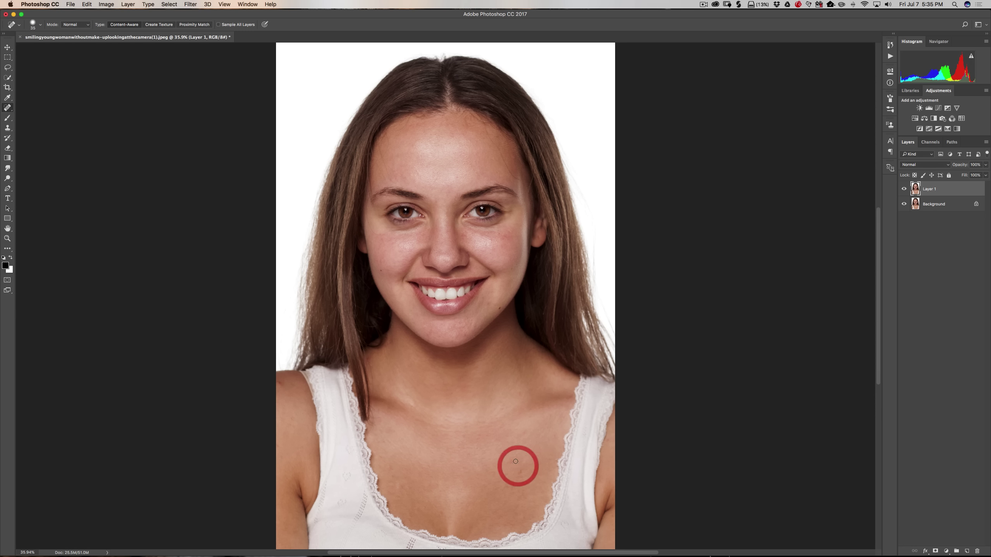
{"action": "left_click", "coordinate": [517, 461]}
{"action": "left_click", "coordinate": [519, 478]}
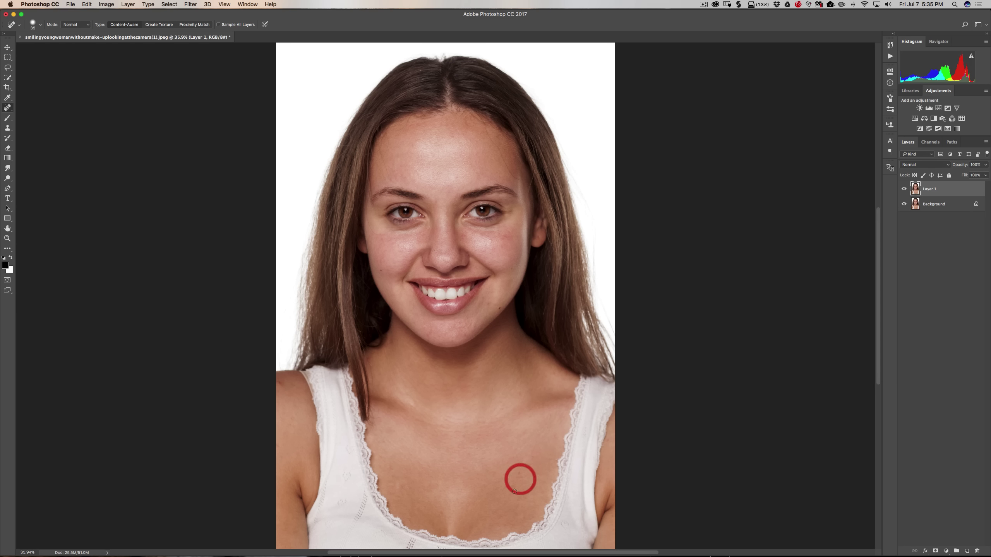
{"action": "left_click", "coordinate": [511, 487]}
{"action": "left_click", "coordinate": [515, 472]}
{"action": "left_click", "coordinate": [518, 474]}
{"action": "left_click", "coordinate": [278, 383]}
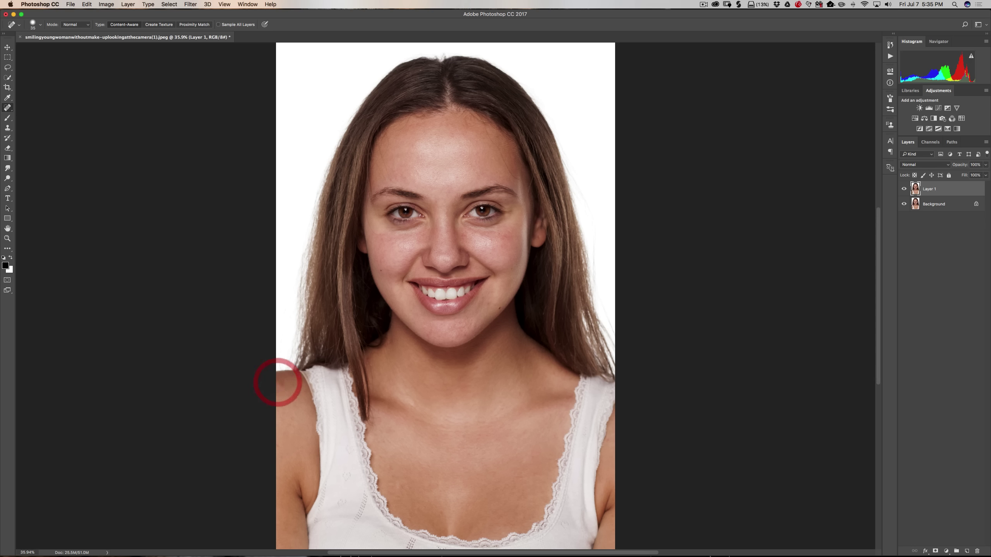
{"action": "left_click", "coordinate": [377, 379]}
{"action": "left_click", "coordinate": [379, 372]}
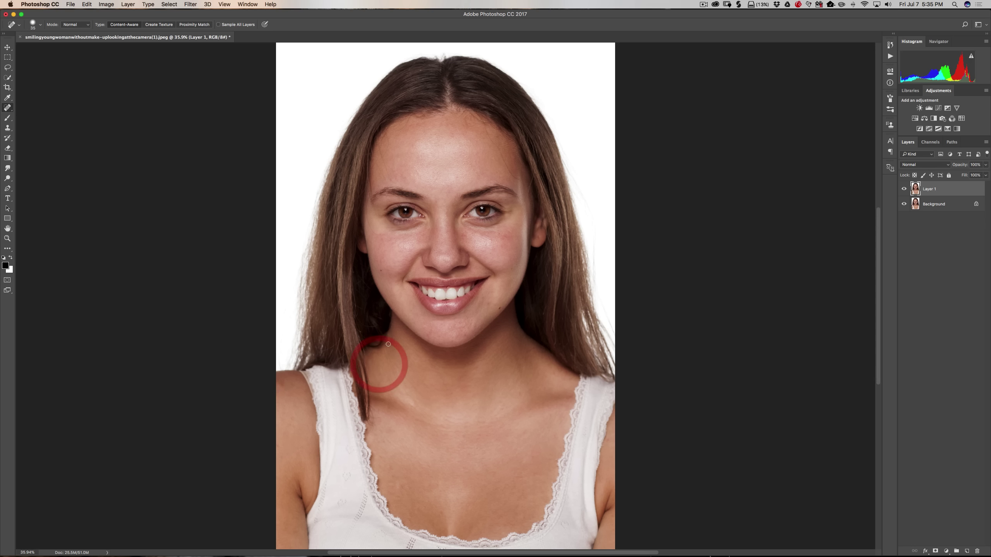
Step: Heal the small marks beside the mouth, on the image-right cheek and next to the nose
{"action": "left_click", "coordinate": [481, 299]}
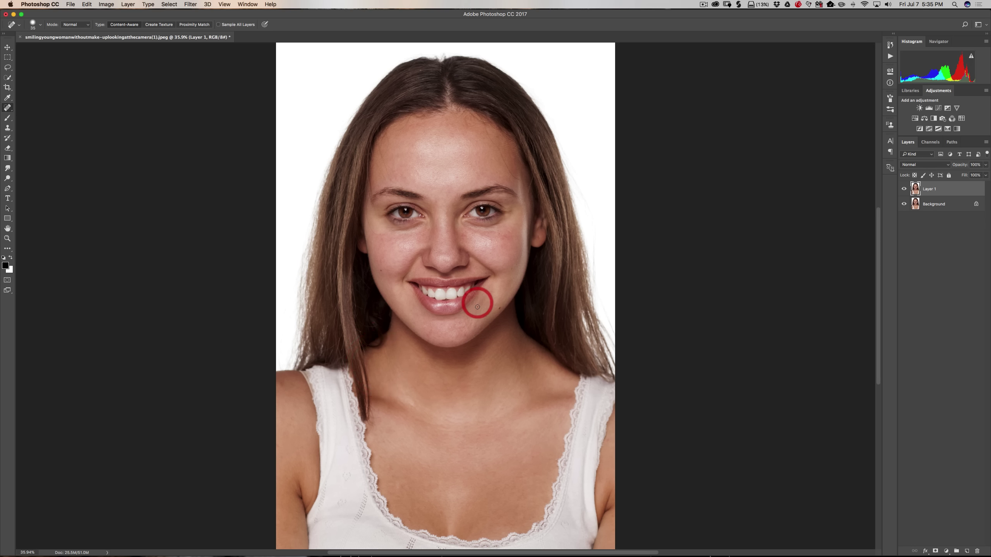
{"action": "left_click", "coordinate": [479, 305]}
{"action": "left_click", "coordinate": [508, 282]}
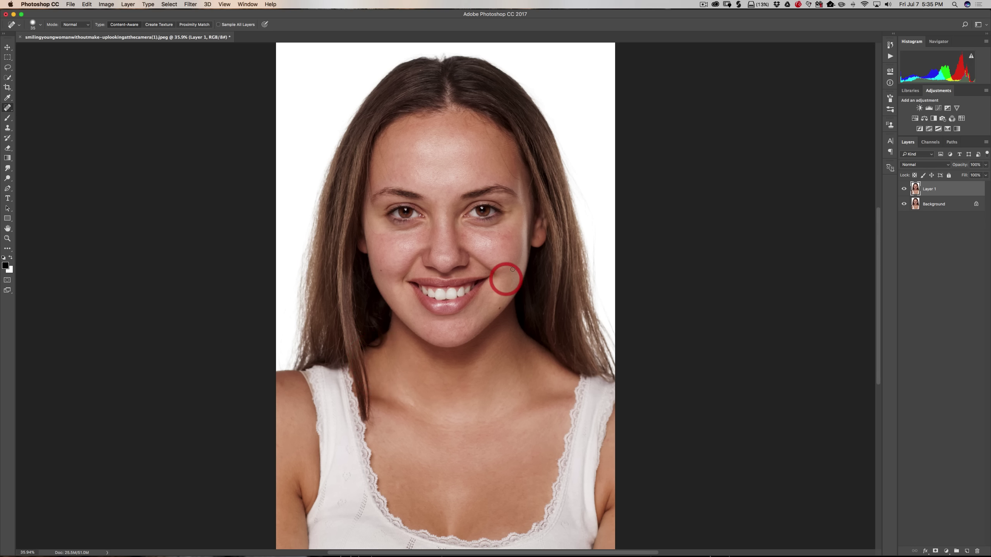
{"action": "left_click", "coordinate": [511, 269]}
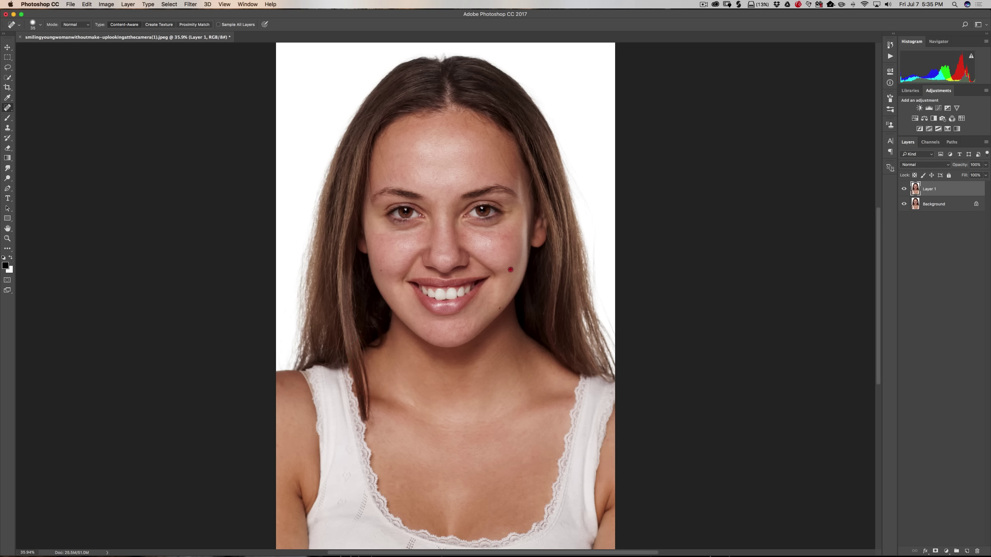
{"action": "left_click", "coordinate": [463, 236]}
Step: Paint out stray hairs along the forehead's hairline and above the parting with the Spot Healing Brush
{"action": "left_click_drag", "start_coordinate": [517, 177], "coordinate": [479, 118]}
{"action": "mouse_move", "coordinate": [501, 153]}
{"action": "left_mouse_down"}
{"action": "mouse_move", "coordinate": [516, 177]}
{"action": "mouse_move", "coordinate": [500, 156]}
{"action": "mouse_move", "coordinate": [509, 165]}
{"action": "left_mouse_up"}
{"action": "mouse_move", "coordinate": [502, 159]}
{"action": "left_mouse_down"}
{"action": "mouse_move", "coordinate": [525, 181]}
{"action": "mouse_move", "coordinate": [500, 132]}
{"action": "mouse_move", "coordinate": [512, 139]}
{"action": "mouse_move", "coordinate": [462, 123]}
{"action": "mouse_move", "coordinate": [487, 127]}
{"action": "mouse_move", "coordinate": [470, 119]}
{"action": "mouse_move", "coordinate": [488, 142]}
{"action": "mouse_move", "coordinate": [460, 115]}
{"action": "left_mouse_up"}
{"action": "mouse_move", "coordinate": [468, 114]}
{"action": "left_mouse_down"}
{"action": "mouse_move", "coordinate": [408, 121]}
{"action": "mouse_move", "coordinate": [388, 136]}
{"action": "mouse_move", "coordinate": [381, 160]}
{"action": "mouse_move", "coordinate": [379, 148]}
{"action": "mouse_move", "coordinate": [385, 179]}
{"action": "mouse_move", "coordinate": [372, 155]}
{"action": "mouse_move", "coordinate": [376, 161]}
{"action": "mouse_move", "coordinate": [387, 134]}
{"action": "mouse_move", "coordinate": [389, 158]}
{"action": "left_mouse_up"}
{"action": "left_click_drag", "start_coordinate": [446, 50], "coordinate": [438, 60]}
{"action": "left_click_drag", "start_coordinate": [440, 55], "coordinate": [441, 55]}
{"action": "left_click_drag", "start_coordinate": [440, 59], "coordinate": [452, 41]}
Step: Remove the flyaway hairs along the outer edge of the image-right hair and retouch the image-left temple
{"action": "mouse_move", "coordinate": [570, 174]}
{"action": "left_mouse_down"}
{"action": "mouse_move", "coordinate": [593, 221]}
{"action": "mouse_move", "coordinate": [596, 282]}
{"action": "mouse_move", "coordinate": [593, 230]}
{"action": "left_mouse_up"}
{"action": "left_click", "coordinate": [595, 226]}
{"action": "mouse_move", "coordinate": [600, 300]}
{"action": "left_mouse_down"}
{"action": "mouse_move", "coordinate": [616, 331]}
{"action": "mouse_move", "coordinate": [610, 296]}
{"action": "mouse_move", "coordinate": [609, 323]}
{"action": "mouse_move", "coordinate": [622, 333]}
{"action": "mouse_move", "coordinate": [613, 301]}
{"action": "left_mouse_up"}
{"action": "left_click_drag", "start_coordinate": [613, 341], "coordinate": [613, 326]}
{"action": "left_click", "coordinate": [608, 300]}
{"action": "mouse_move", "coordinate": [573, 175]}
{"action": "left_mouse_down"}
{"action": "mouse_move", "coordinate": [572, 183]}
{"action": "mouse_move", "coordinate": [570, 157]}
{"action": "mouse_move", "coordinate": [579, 183]}
{"action": "left_mouse_up"}
{"action": "left_click", "coordinate": [570, 169]}
{"action": "mouse_move", "coordinate": [378, 233]}
{"action": "left_mouse_down"}
{"action": "mouse_move", "coordinate": [366, 219]}
{"action": "mouse_move", "coordinate": [370, 179]}
{"action": "mouse_move", "coordinate": [381, 221]}
{"action": "mouse_move", "coordinate": [375, 204]}
{"action": "left_mouse_up"}
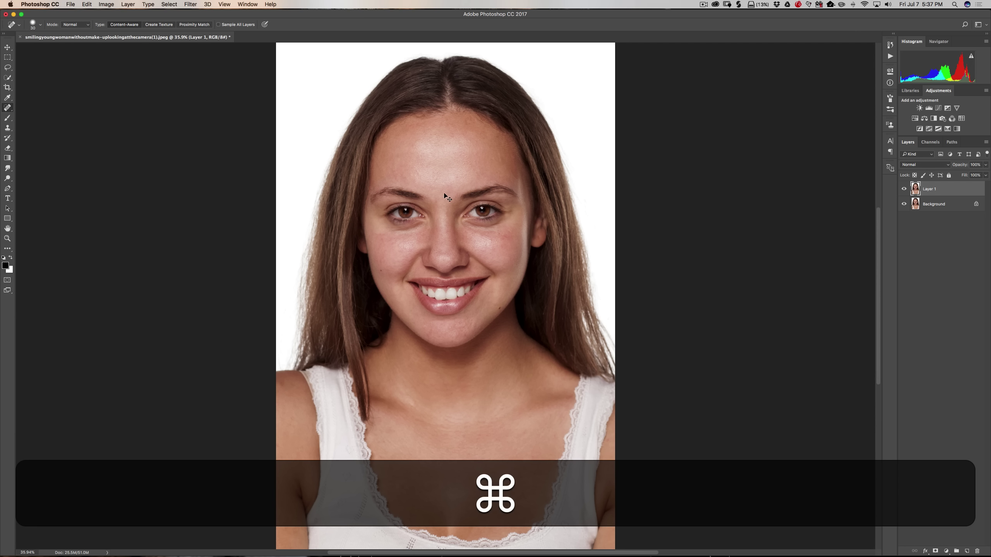
Step: Clean up fine hairs on the forehead above the image-left eyebrow with Spot Healing Brush strokes at 100% zoom
{"action": "key", "text": "super+equal"}
{"action": "key", "text": "super+equal"}
{"action": "key", "text": "super+equal"}
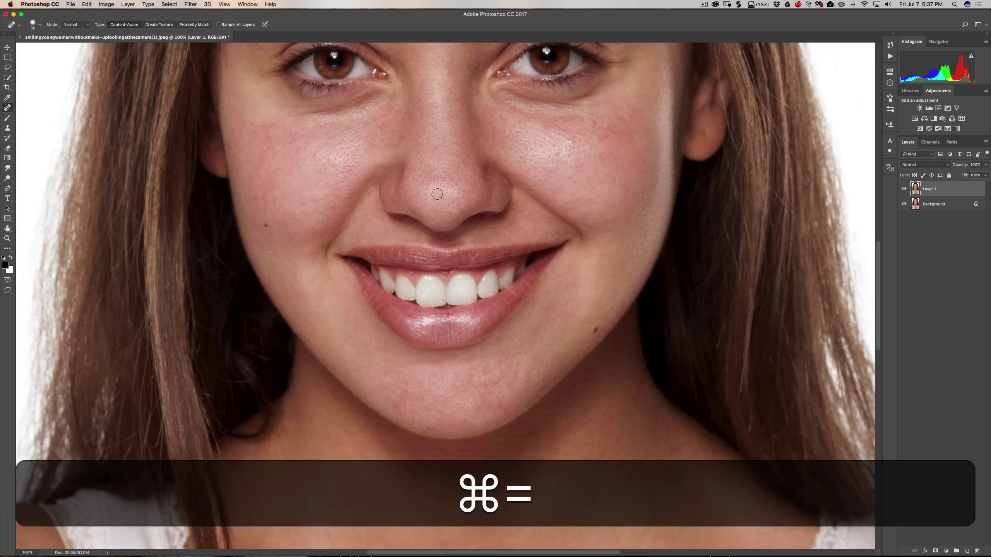
{"action": "key", "text": "space"}
{"action": "left_click_drag", "start_coordinate": [422, 210], "coordinate": [436, 343]}
{"action": "left_click_drag", "start_coordinate": [275, 220], "coordinate": [266, 290]}
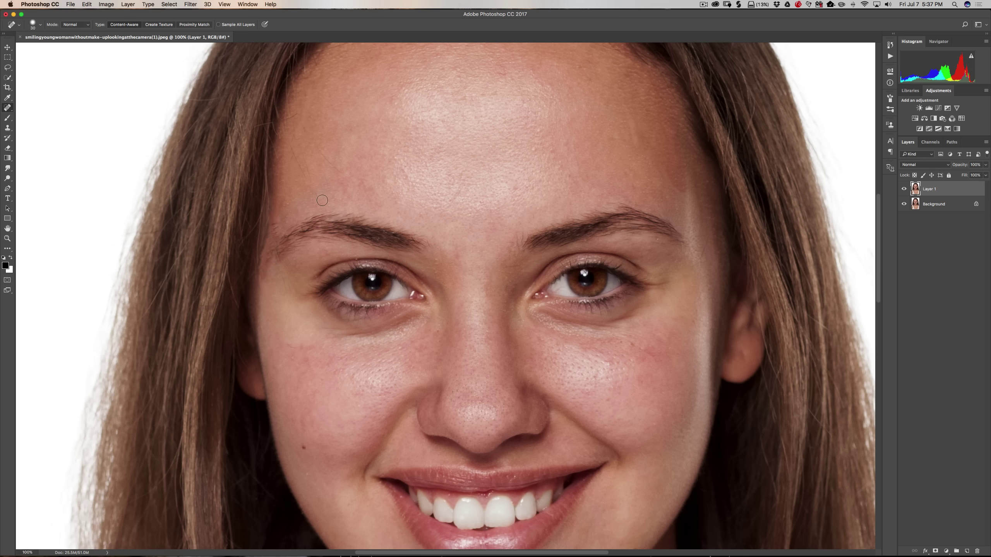
{"action": "mouse_move", "coordinate": [318, 197]}
{"action": "left_mouse_down"}
{"action": "mouse_move", "coordinate": [286, 147]}
{"action": "mouse_move", "coordinate": [298, 152]}
{"action": "mouse_move", "coordinate": [291, 136]}
{"action": "left_mouse_up"}
{"action": "left_click_drag", "start_coordinate": [335, 166], "coordinate": [309, 140]}
{"action": "left_click_drag", "start_coordinate": [336, 168], "coordinate": [279, 125]}
{"action": "left_click_drag", "start_coordinate": [306, 179], "coordinate": [284, 138]}
{"action": "left_click_drag", "start_coordinate": [326, 166], "coordinate": [278, 113]}
{"action": "mouse_move", "coordinate": [323, 156]}
{"action": "left_mouse_down"}
{"action": "mouse_move", "coordinate": [299, 136]}
{"action": "mouse_move", "coordinate": [301, 123]}
{"action": "mouse_move", "coordinate": [285, 137]}
{"action": "mouse_move", "coordinate": [288, 122]}
{"action": "mouse_move", "coordinate": [281, 129]}
{"action": "left_mouse_up"}
Step: Heal the skin beside the image-left eyebrow's outer end with a smaller Healing Brush, sampling clear skin above it
{"action": "right_click", "coordinate": [10, 110]}
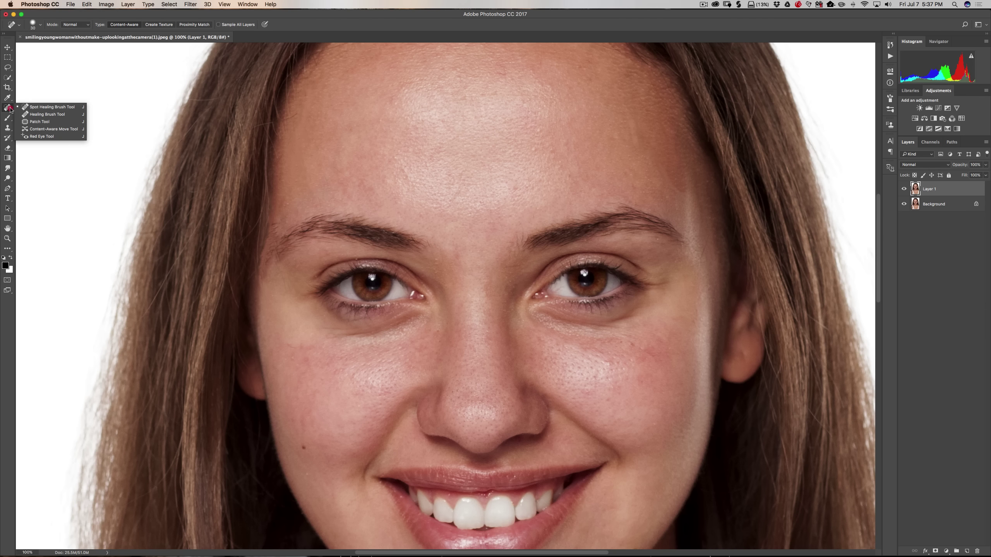
{"action": "left_click", "coordinate": [35, 114]}
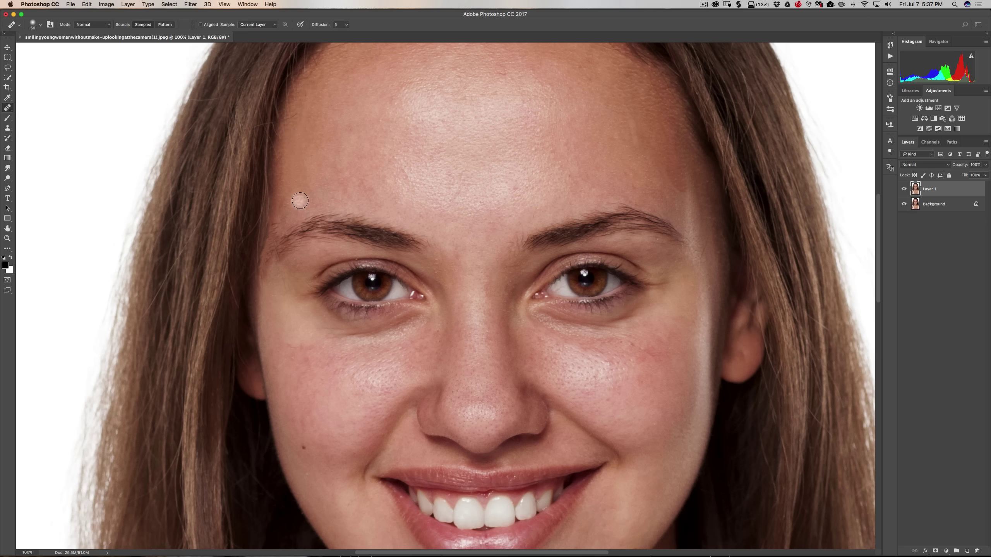
{"action": "key", "text": "["}
{"action": "key", "text": "alt"}
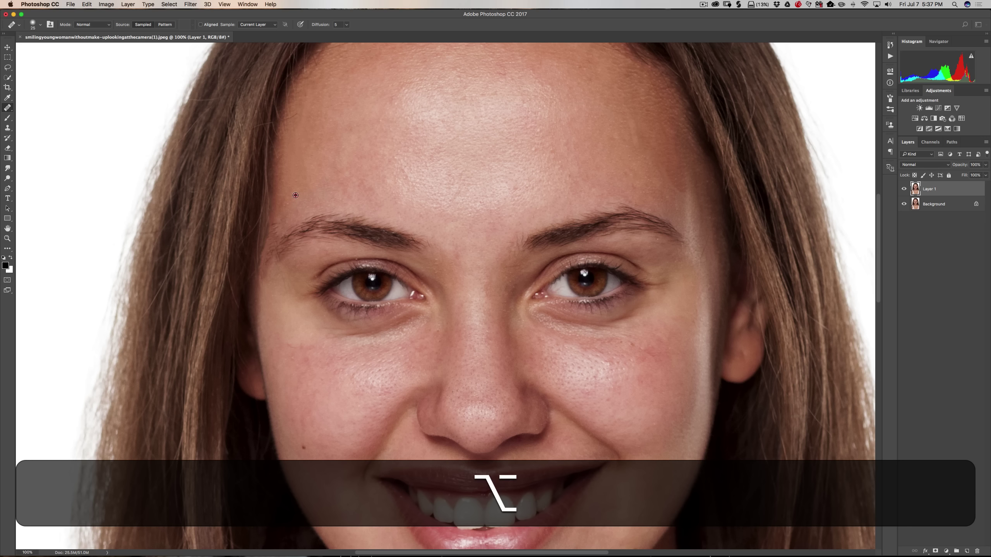
{"action": "left_click", "coordinate": [296, 195], "text": "alt"}
{"action": "left_click", "coordinate": [273, 225]}
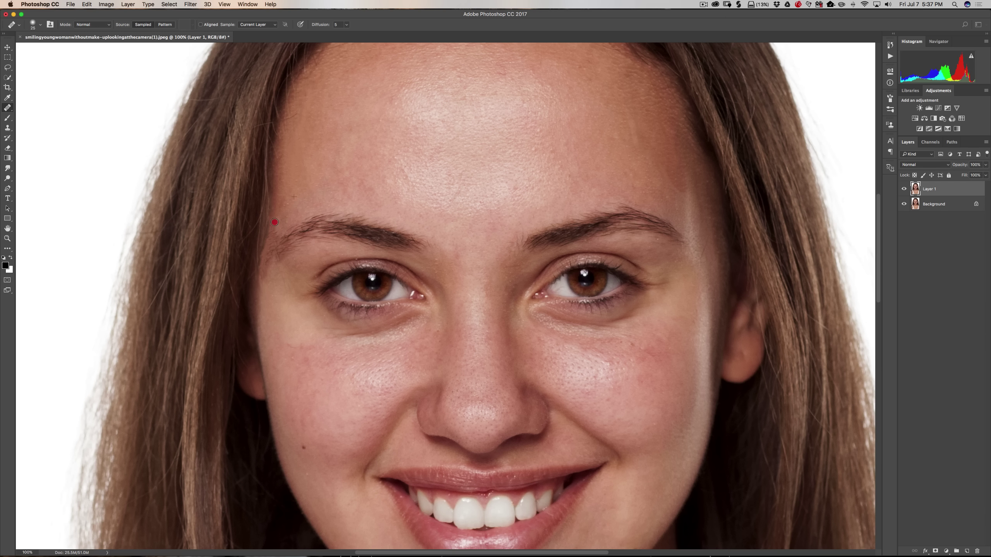
{"action": "left_click", "coordinate": [292, 200], "text": "alt"}
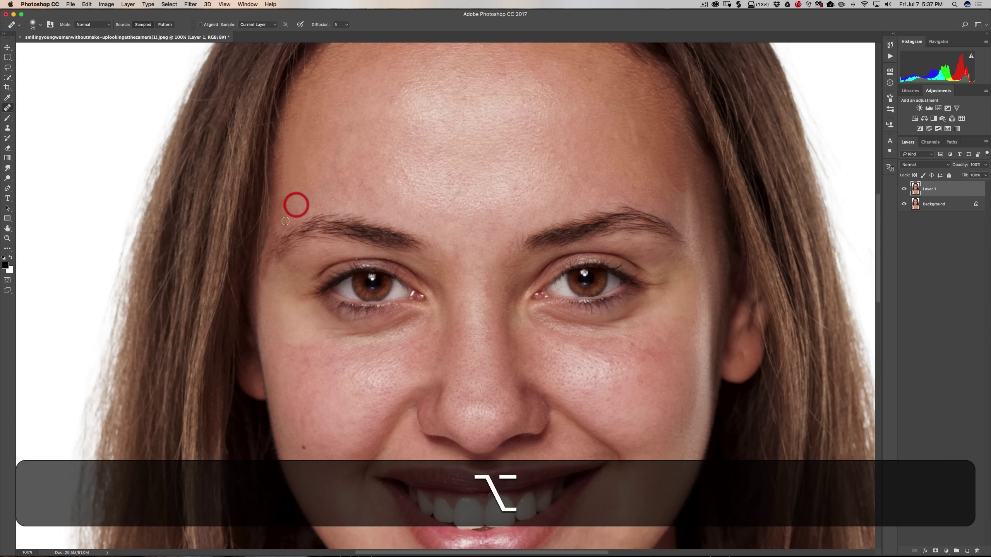
{"action": "left_click", "coordinate": [272, 227]}
{"action": "left_click", "coordinate": [287, 207], "text": "alt"}
{"action": "left_click", "coordinate": [270, 239]}
{"action": "left_click", "coordinate": [283, 211], "text": "alt"}
{"action": "mouse_move", "coordinate": [272, 238]}
{"action": "left_mouse_down"}
{"action": "mouse_move", "coordinate": [280, 209]}
{"action": "mouse_move", "coordinate": [263, 265]}
{"action": "mouse_move", "coordinate": [269, 226]}
{"action": "mouse_move", "coordinate": [264, 249]}
{"action": "mouse_move", "coordinate": [283, 222]}
{"action": "left_mouse_up"}
Step: Resample the lower forehead repeatedly and smooth the image-left temple from the eyebrow down beside the eye
{"action": "left_click", "coordinate": [278, 211], "text": "alt"}
{"action": "left_click", "coordinate": [286, 211], "text": "alt"}
{"action": "left_click", "coordinate": [280, 210], "text": "alt"}
{"action": "left_click", "coordinate": [296, 202], "text": "alt"}
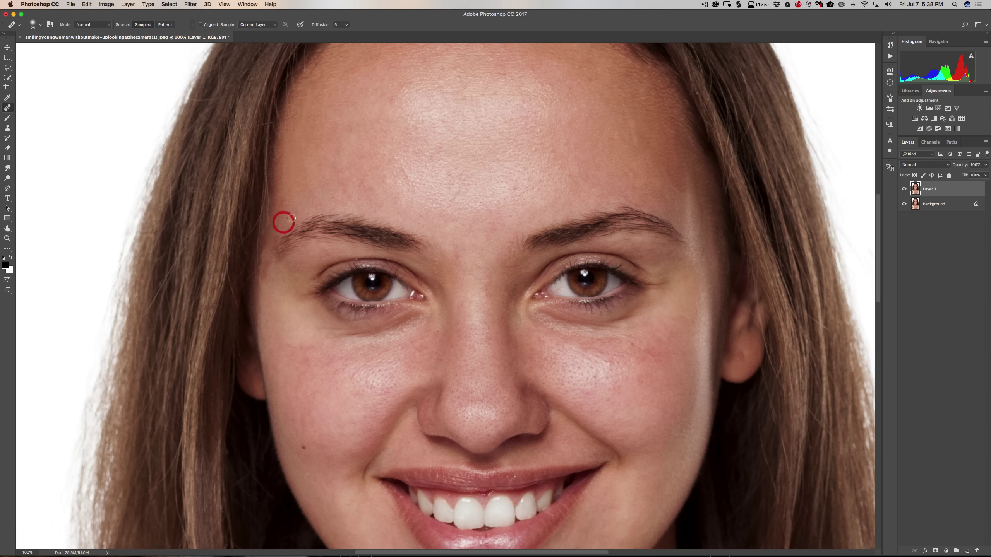
{"action": "left_click", "coordinate": [305, 194], "text": "alt"}
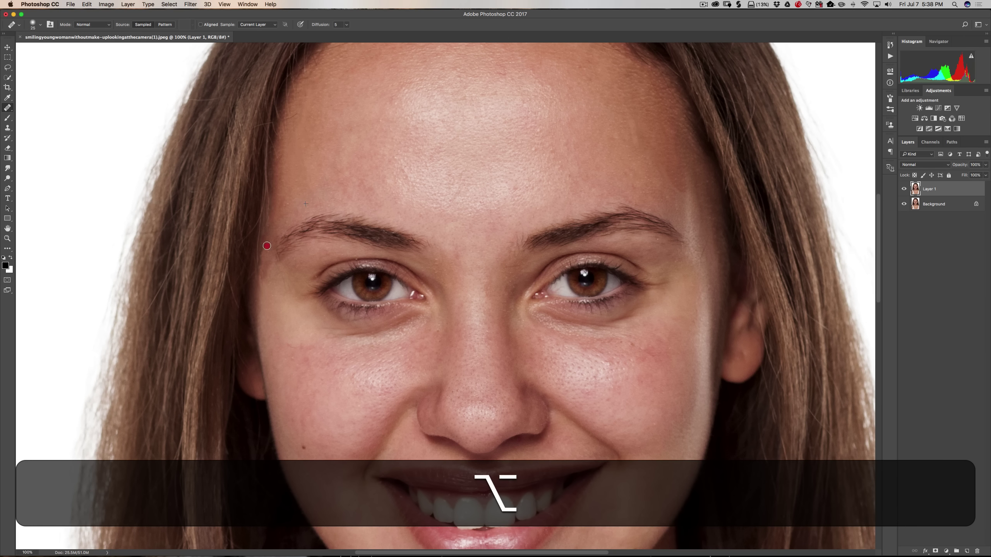
{"action": "left_click_drag", "start_coordinate": [265, 237], "coordinate": [272, 225]}
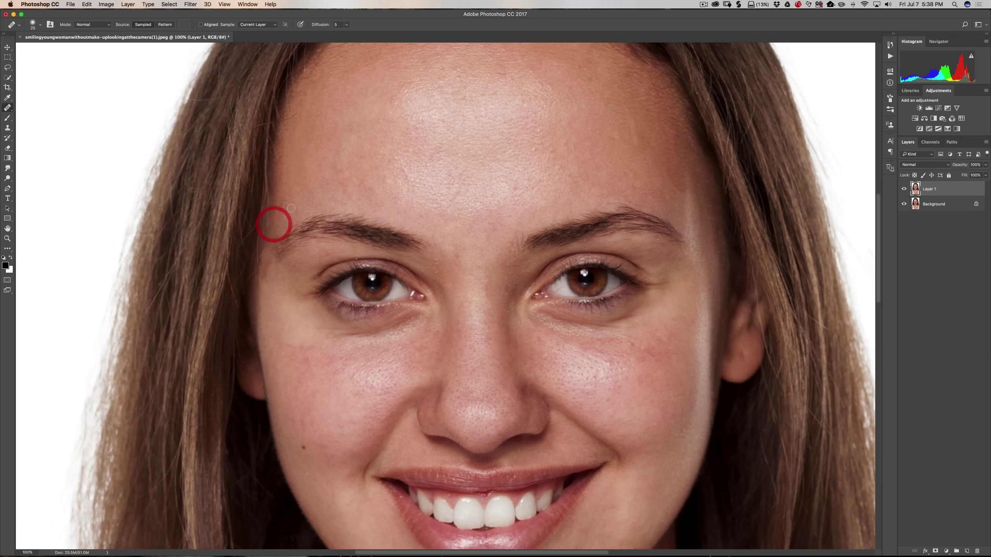
{"action": "left_click", "coordinate": [296, 200], "text": "alt"}
{"action": "mouse_move", "coordinate": [269, 266]}
{"action": "left_mouse_down"}
{"action": "mouse_move", "coordinate": [268, 274]}
{"action": "mouse_move", "coordinate": [262, 247]}
{"action": "mouse_move", "coordinate": [273, 220]}
{"action": "left_mouse_up"}
{"action": "left_click", "coordinate": [310, 188], "text": "alt"}
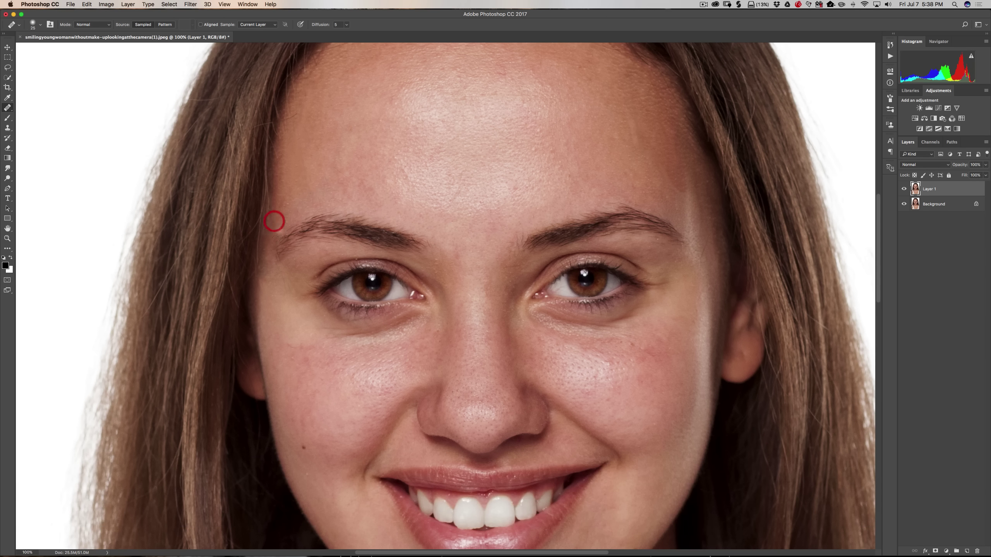
{"action": "left_click", "coordinate": [274, 270]}
Step: Touch up marks beside the image-left eye and along the image-right temple with a smaller Spot Healing Brush
{"action": "left_click", "coordinate": [7, 107]}
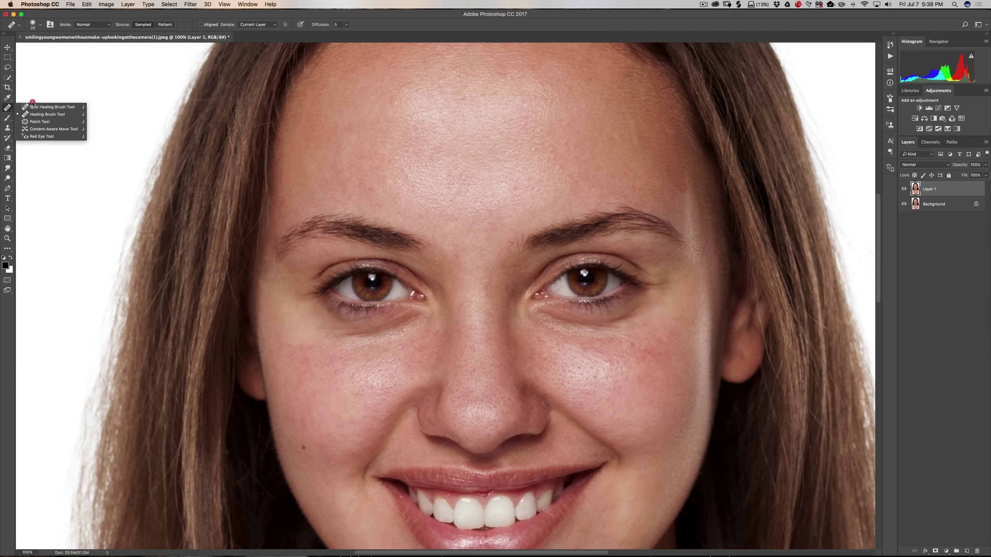
{"action": "left_click", "coordinate": [34, 106]}
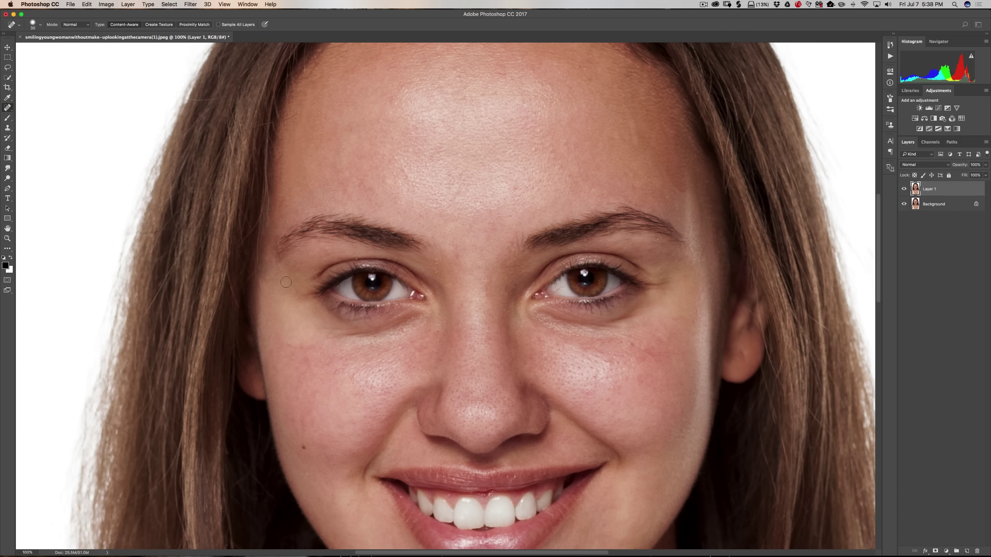
{"action": "key", "text": "bracketleft"}
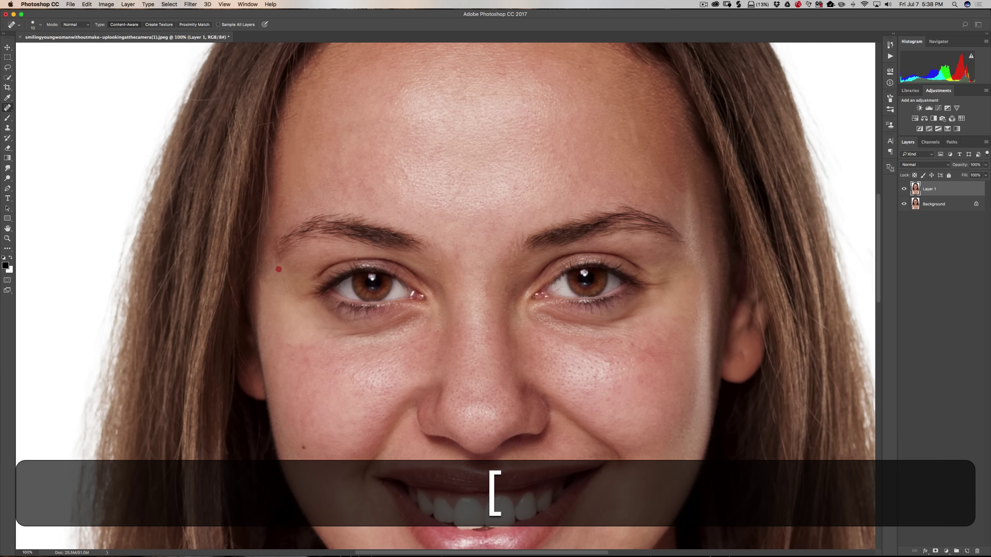
{"action": "left_click", "coordinate": [291, 297]}
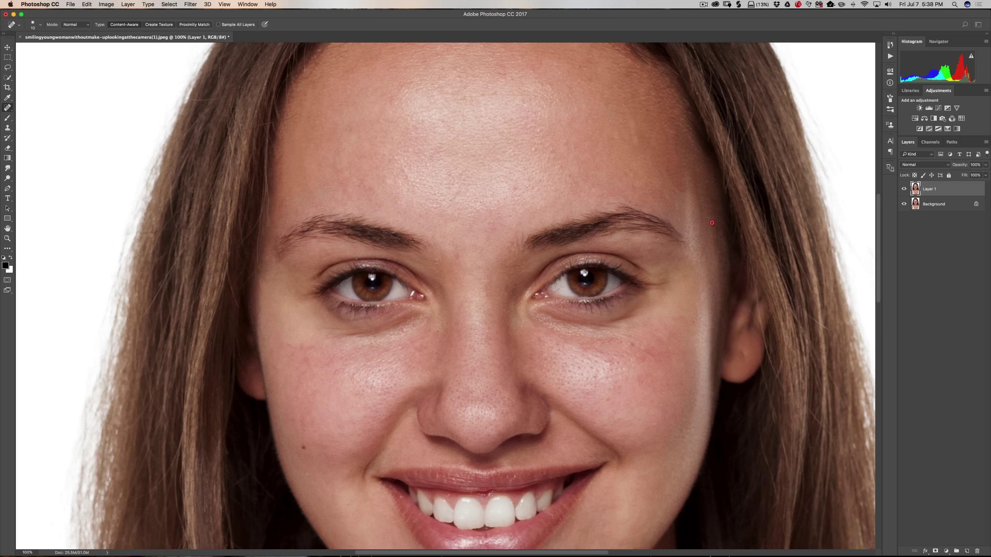
{"action": "mouse_move", "coordinate": [706, 240]}
{"action": "left_mouse_down"}
{"action": "mouse_move", "coordinate": [701, 258]}
{"action": "mouse_move", "coordinate": [720, 203]}
{"action": "left_mouse_up"}
Step: Fit the whole portrait in view and hide Layer 1 to compare the retouching with the original
{"action": "key", "text": "super+0"}
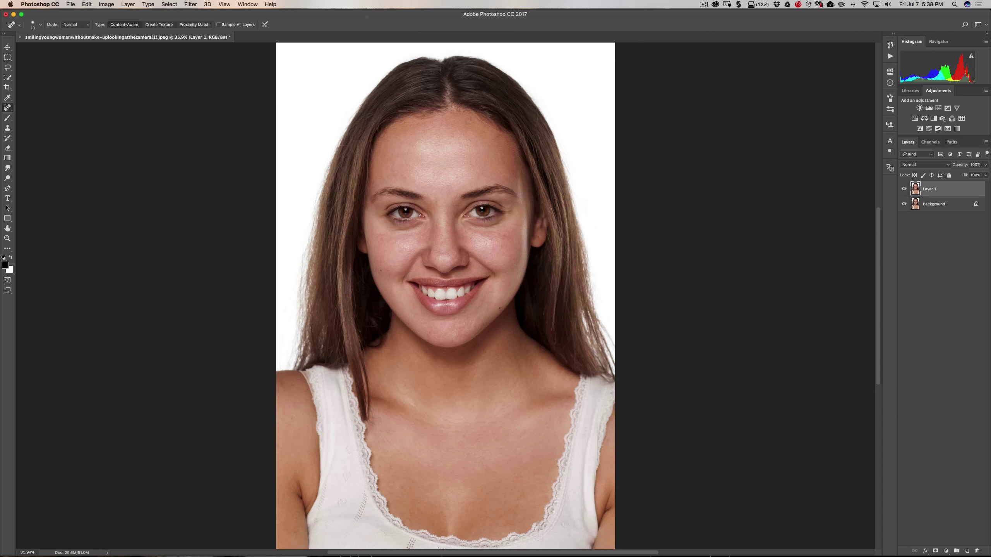
{"action": "left_click", "coordinate": [903, 188]}
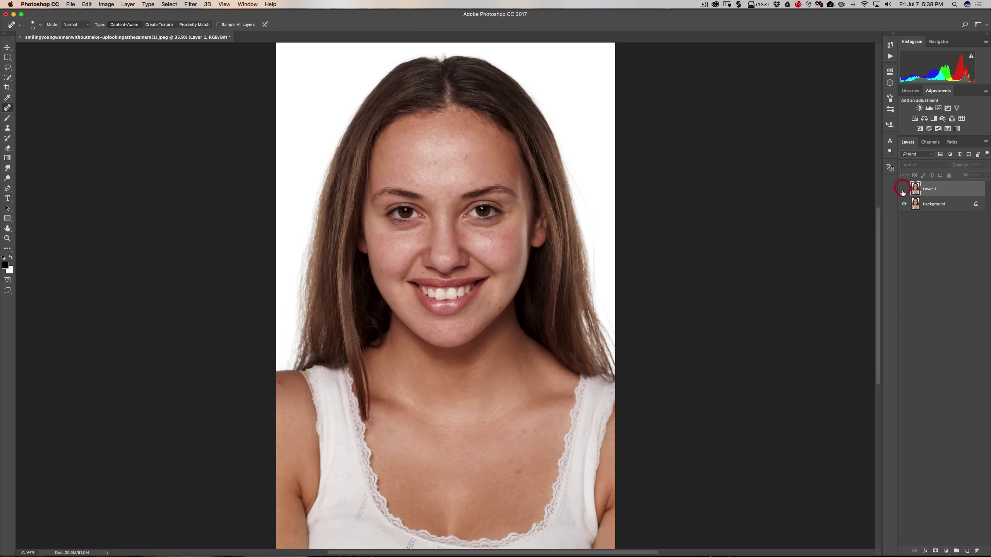
Step: Toggle Layer 1's visibility to compare the retouching with the original, leave it shown, and duplicate the layer
{"action": "left_click", "coordinate": [905, 188]}
{"action": "left_click", "coordinate": [905, 187]}
{"action": "left_click", "coordinate": [905, 185]}
{"action": "left_click", "coordinate": [907, 184]}
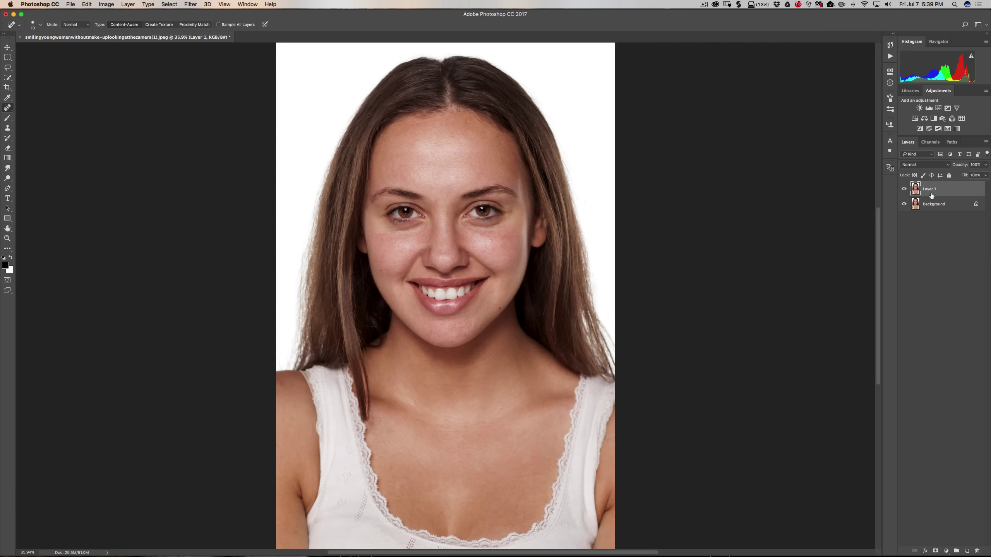
{"action": "key", "text": "super+j"}
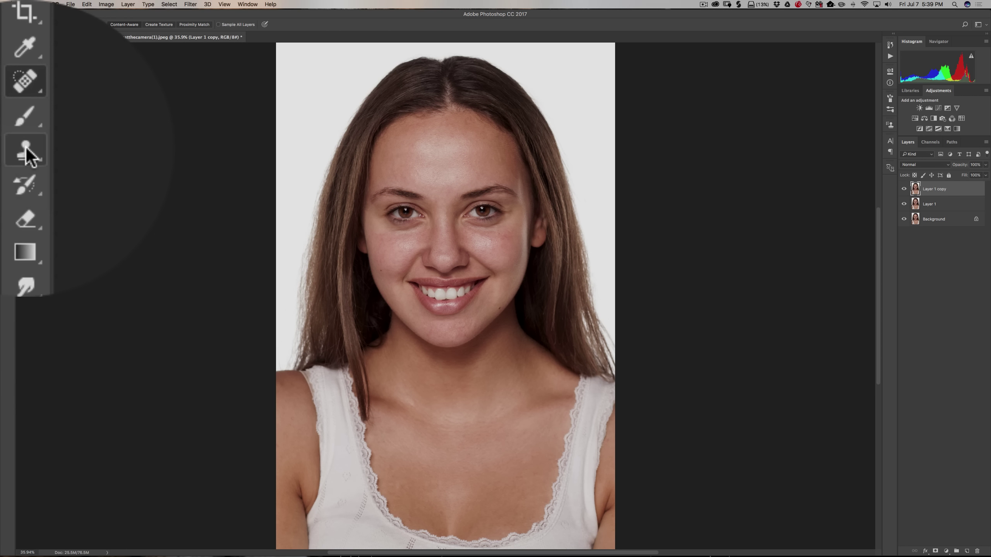
Step: Set up the Clone Stamp tool in Lighten mode with its opacity at 29%
{"action": "left_click", "coordinate": [19, 148]}
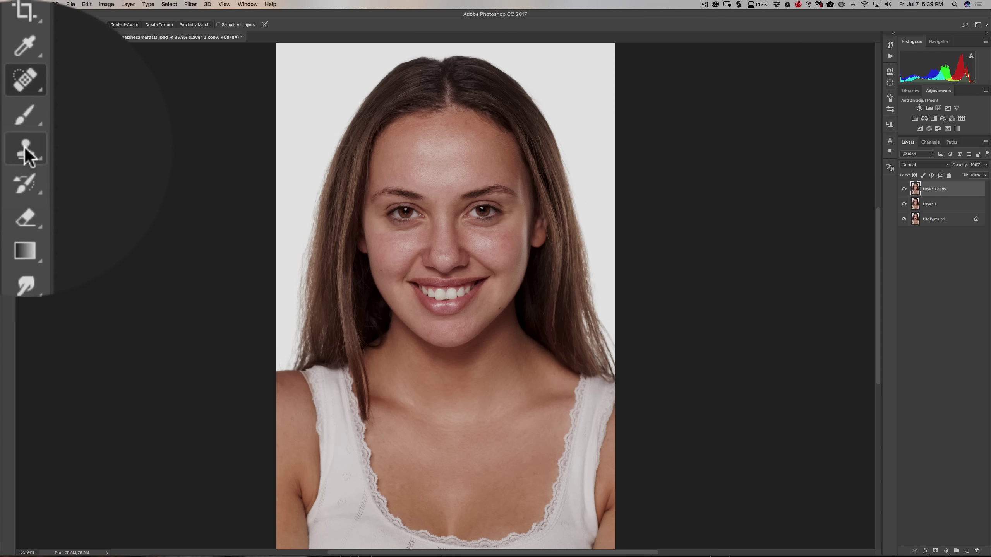
{"action": "left_click", "coordinate": [25, 149]}
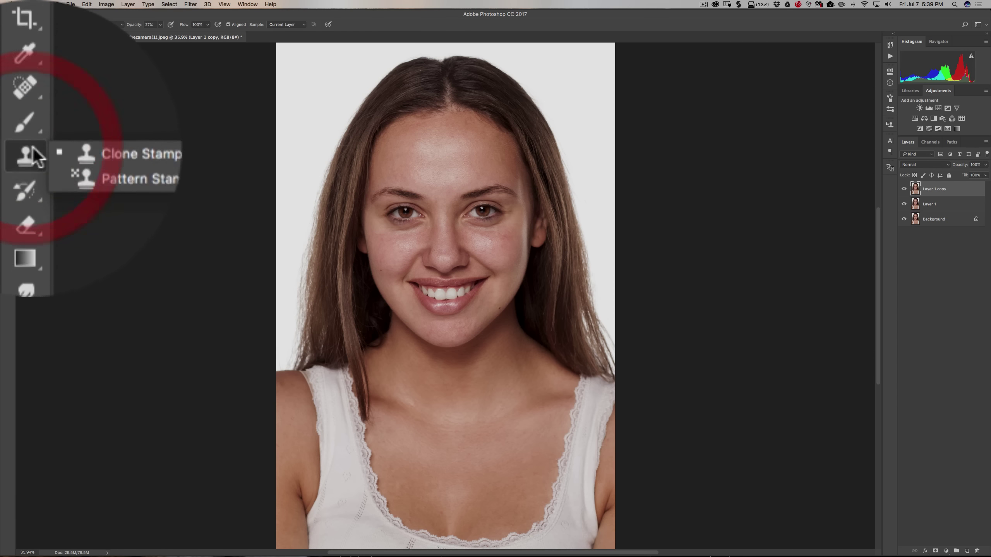
{"action": "left_click", "coordinate": [111, 149]}
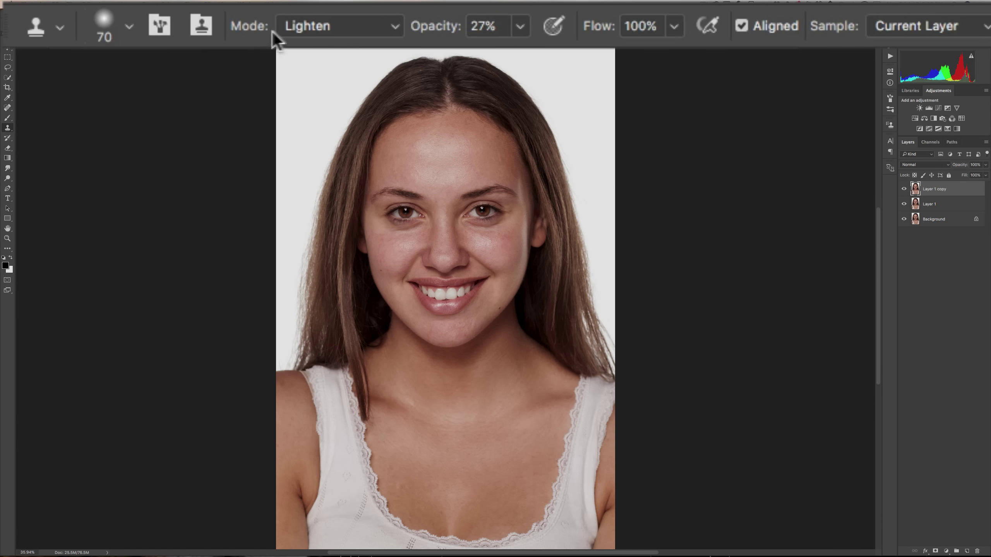
{"action": "left_click", "coordinate": [336, 28]}
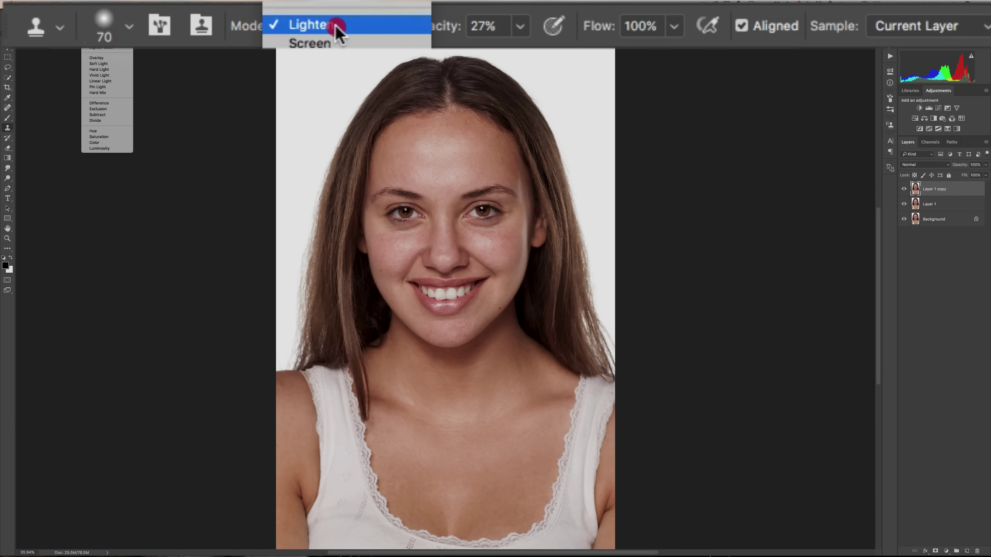
{"action": "left_click", "coordinate": [337, 28]}
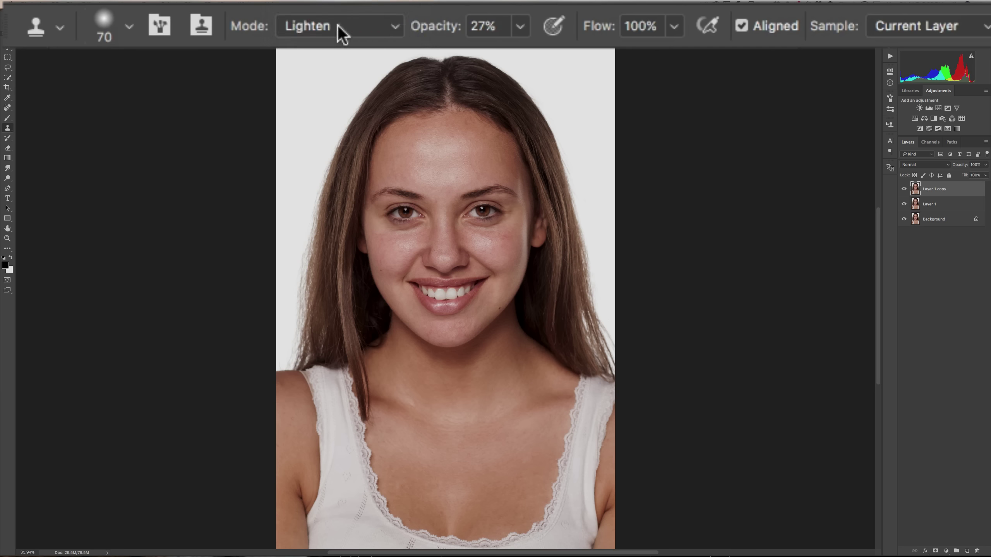
{"action": "mouse_move", "coordinate": [433, 25]}
{"action": "left_mouse_down"}
{"action": "mouse_move", "coordinate": [443, 26]}
{"action": "mouse_move", "coordinate": [423, 25]}
{"action": "mouse_move", "coordinate": [436, 27]}
{"action": "left_mouse_up"}
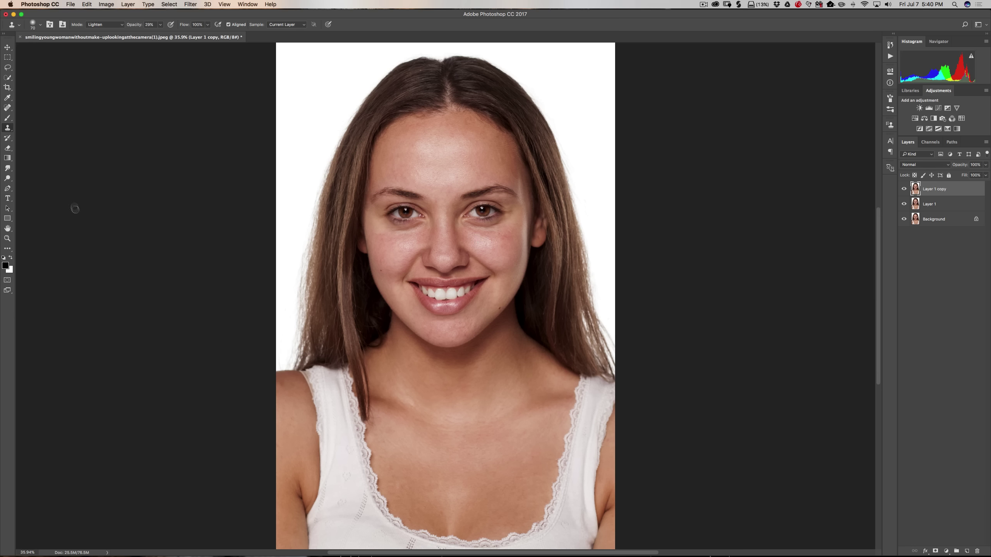
Step: Sample clear skin beside the nose and clone it over the shadow beneath the image-right eye's inner corner
{"action": "left_click", "coordinate": [405, 216], "text": "alt"}
{"action": "key", "text": "alt"}
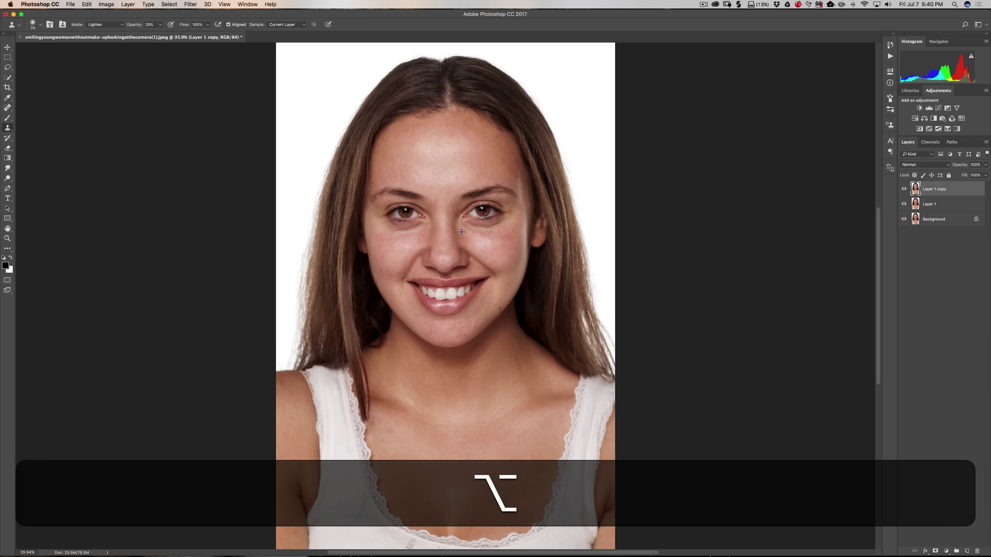
{"action": "left_click", "coordinate": [462, 223], "text": "alt"}
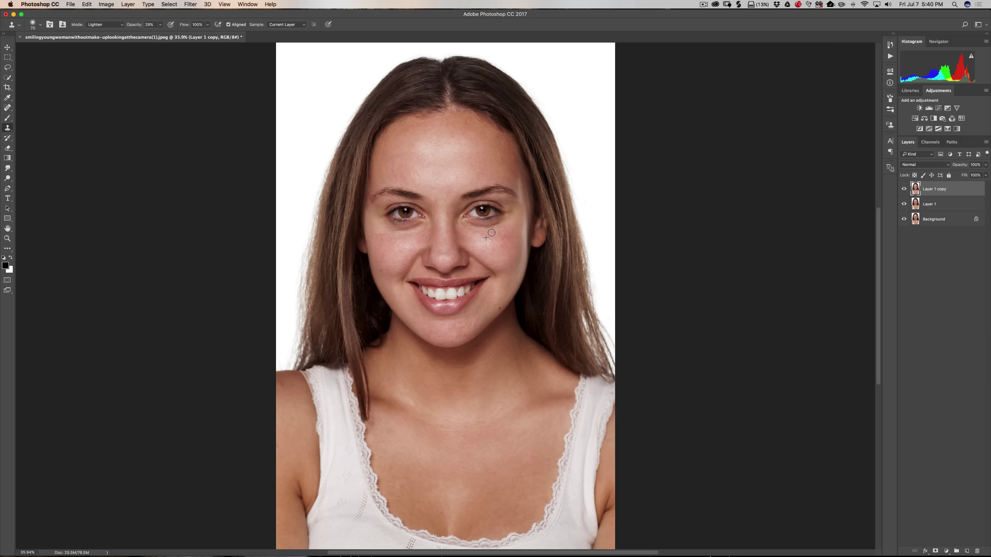
{"action": "left_click", "coordinate": [467, 228]}
{"action": "mouse_move", "coordinate": [468, 227]}
{"action": "left_mouse_down"}
{"action": "mouse_move", "coordinate": [492, 236]}
{"action": "mouse_move", "coordinate": [465, 226]}
{"action": "mouse_move", "coordinate": [483, 237]}
{"action": "left_mouse_up"}
{"action": "key", "text": "alt"}
{"action": "left_click", "coordinate": [466, 238], "text": "alt"}
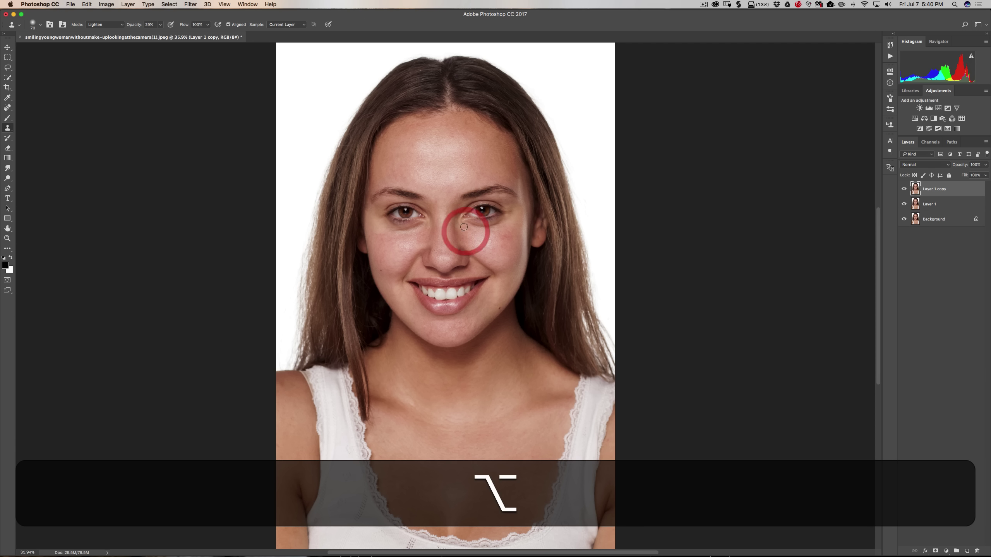
{"action": "left_click_drag", "start_coordinate": [465, 226], "coordinate": [485, 235]}
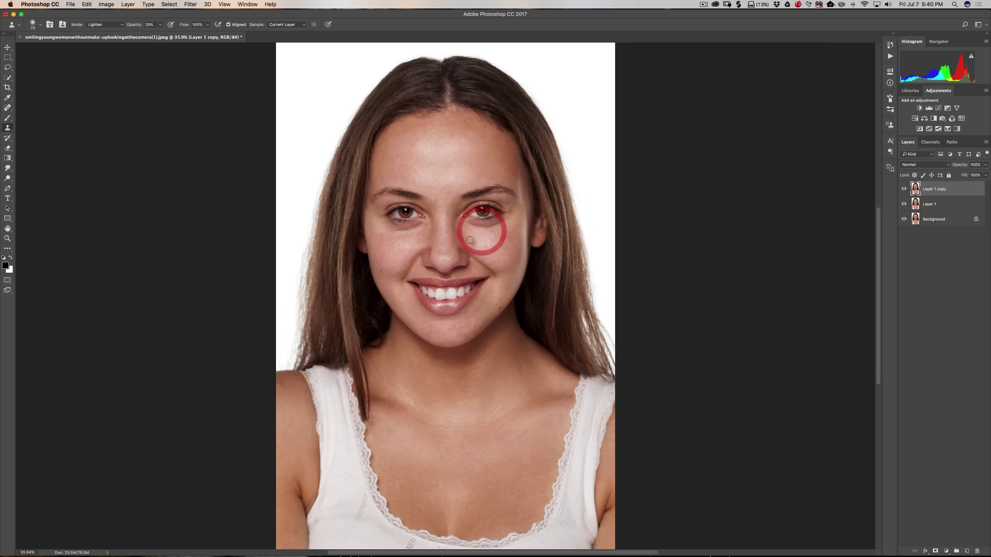
Step: Resample the upper cheek repeatedly and lighten the remaining dark area under the image-right eye out to its outer corner
{"action": "key", "text": "alt"}
{"action": "left_click", "coordinate": [469, 234], "text": "alt"}
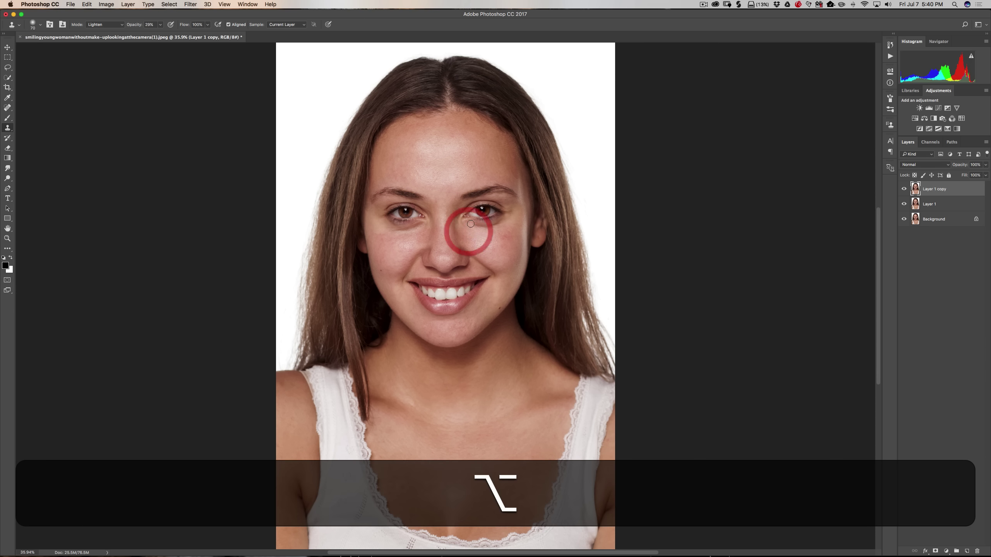
{"action": "mouse_move", "coordinate": [486, 226]}
{"action": "left_mouse_down"}
{"action": "mouse_move", "coordinate": [490, 235]}
{"action": "mouse_move", "coordinate": [499, 225]}
{"action": "left_mouse_up"}
{"action": "key", "text": "alt"}
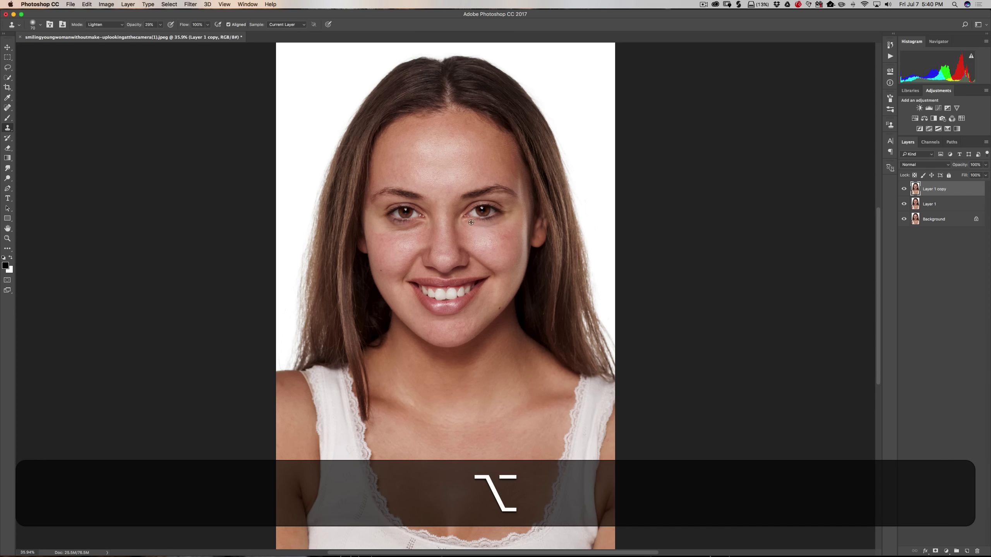
{"action": "left_click", "coordinate": [471, 236], "text": "alt"}
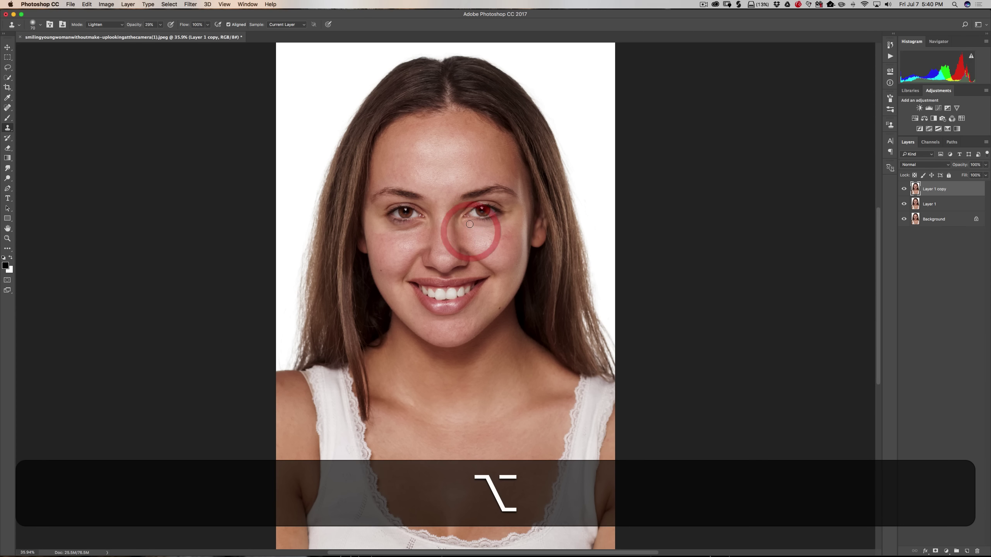
{"action": "mouse_move", "coordinate": [489, 226]}
{"action": "left_mouse_down"}
{"action": "mouse_move", "coordinate": [474, 242]}
{"action": "mouse_move", "coordinate": [495, 223]}
{"action": "left_mouse_up"}
{"action": "left_click", "coordinate": [472, 241], "text": "alt"}
{"action": "key", "text": "alt"}
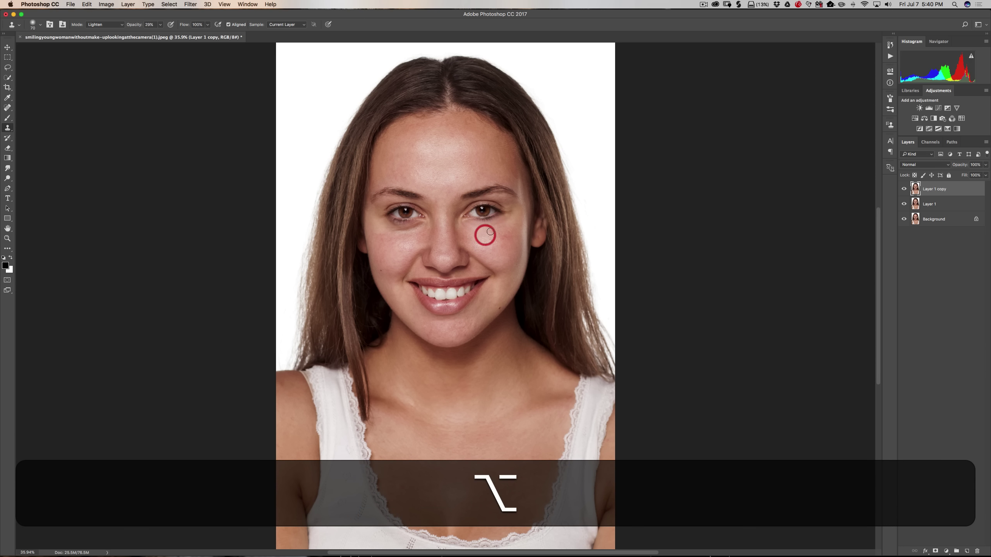
{"action": "left_click", "coordinate": [461, 227], "text": "alt"}
{"action": "left_click", "coordinate": [470, 228]}
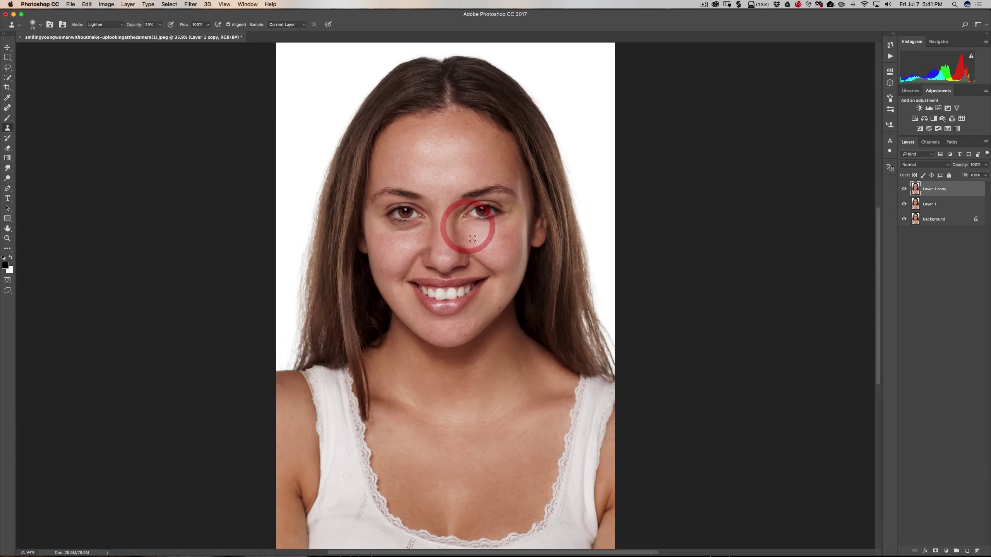
{"action": "left_click", "coordinate": [470, 230], "text": "alt"}
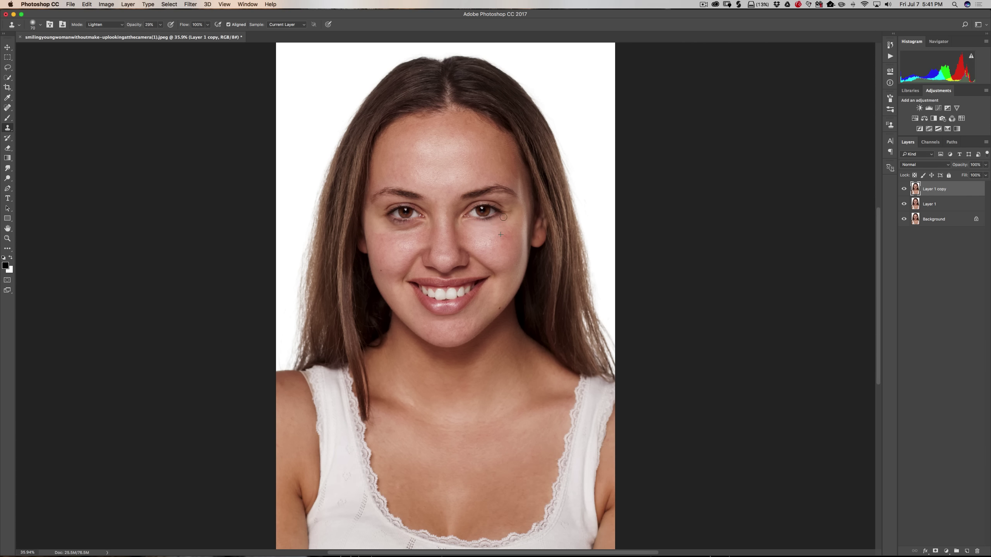
{"action": "left_click", "coordinate": [479, 240]}
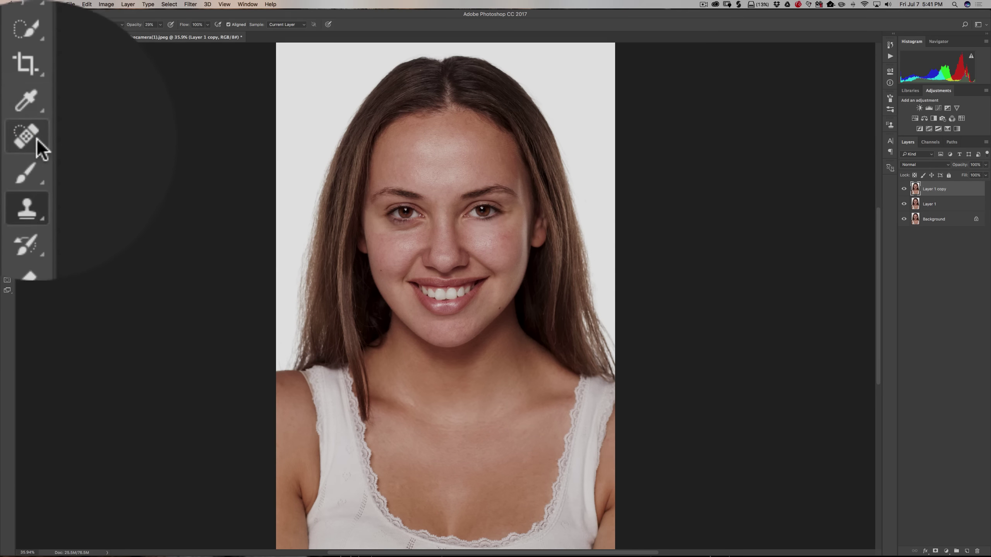
Step: Patch the dark area under the image-left eye with cheek skin just below it, using the Patch tool in Normal mode, and deselect
{"action": "left_click", "coordinate": [8, 108]}
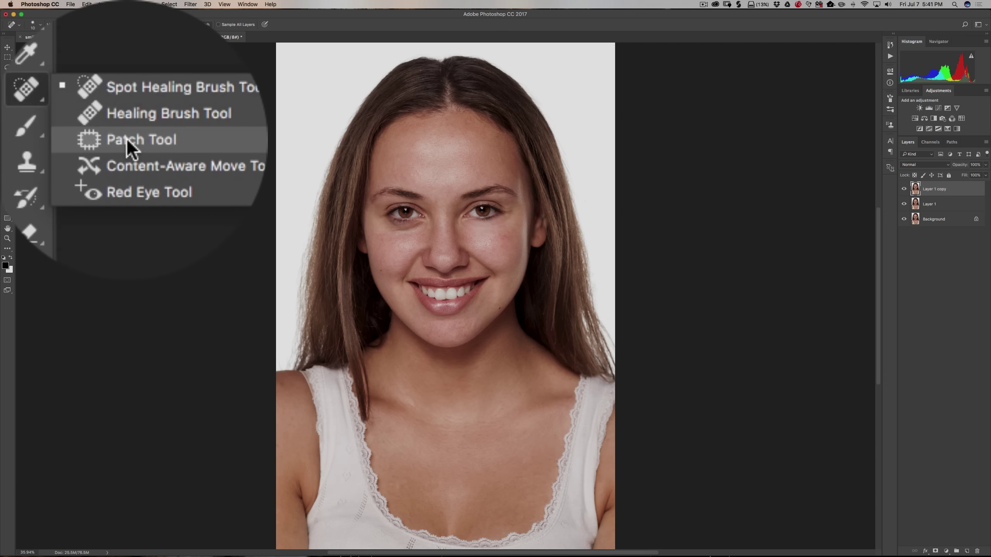
{"action": "left_click", "coordinate": [127, 140]}
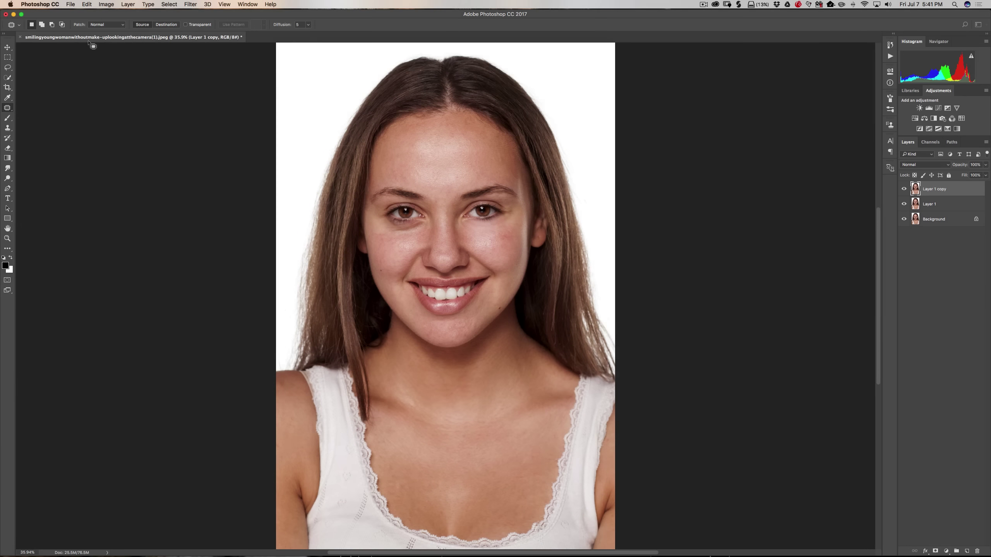
{"action": "left_click", "coordinate": [282, 18]}
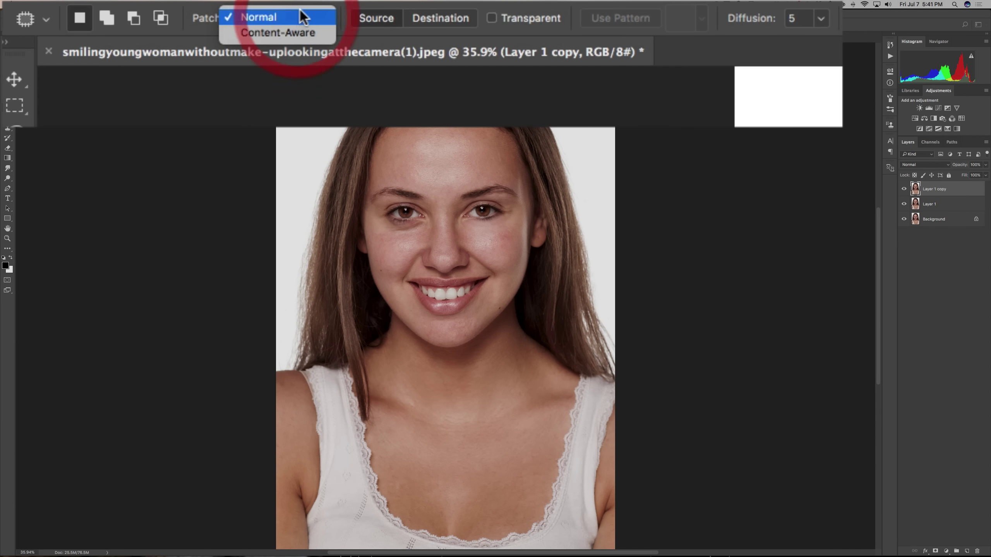
{"action": "left_click", "coordinate": [299, 17]}
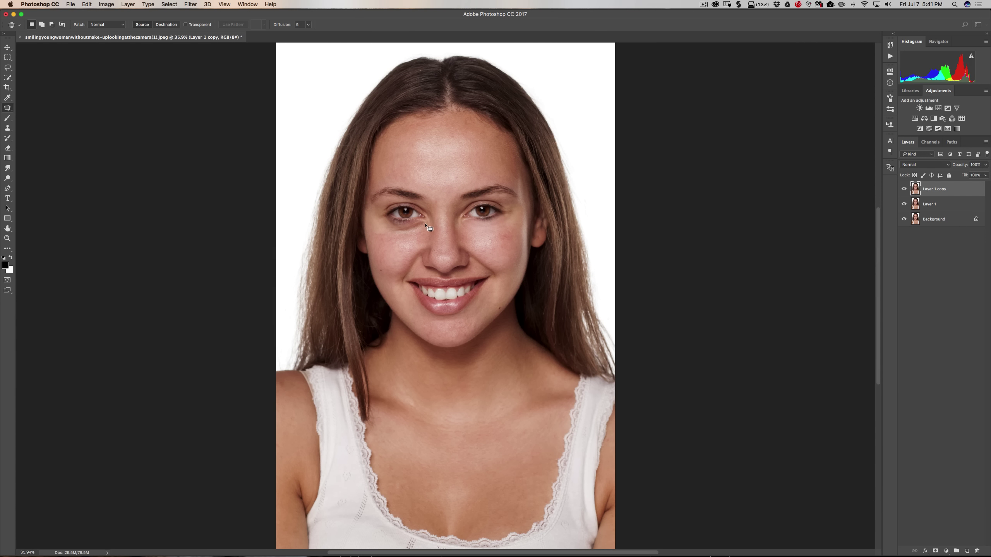
{"action": "mouse_move", "coordinate": [427, 224]}
{"action": "left_mouse_down"}
{"action": "mouse_move", "coordinate": [385, 229]}
{"action": "mouse_move", "coordinate": [425, 223]}
{"action": "left_mouse_up"}
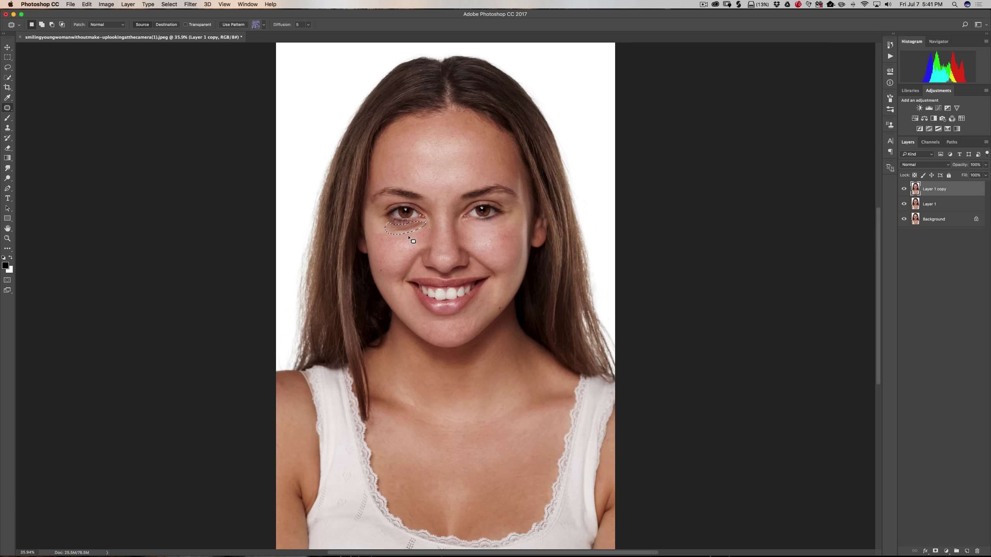
{"action": "left_click_drag", "start_coordinate": [403, 230], "coordinate": [401, 246]}
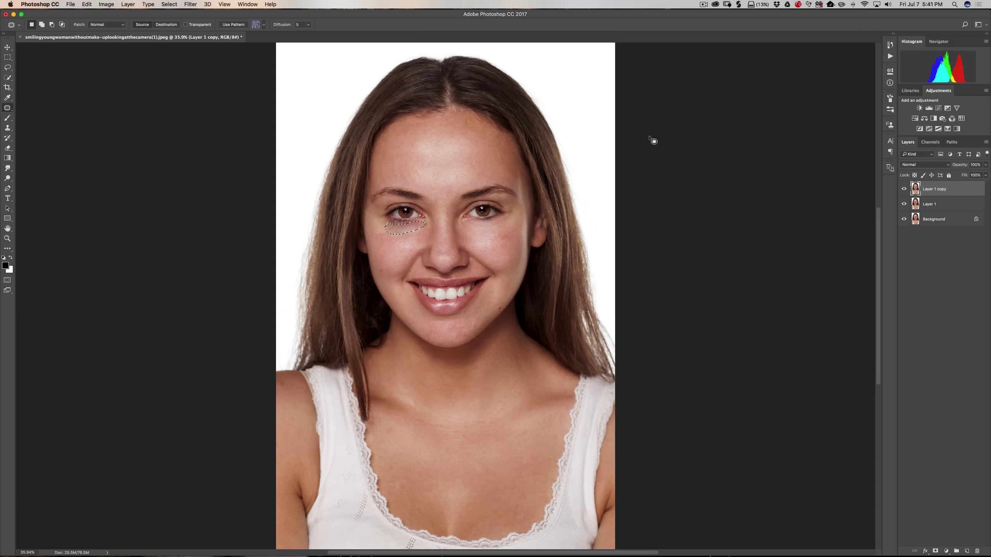
{"action": "key", "text": "super"}
{"action": "key", "text": "super+d"}
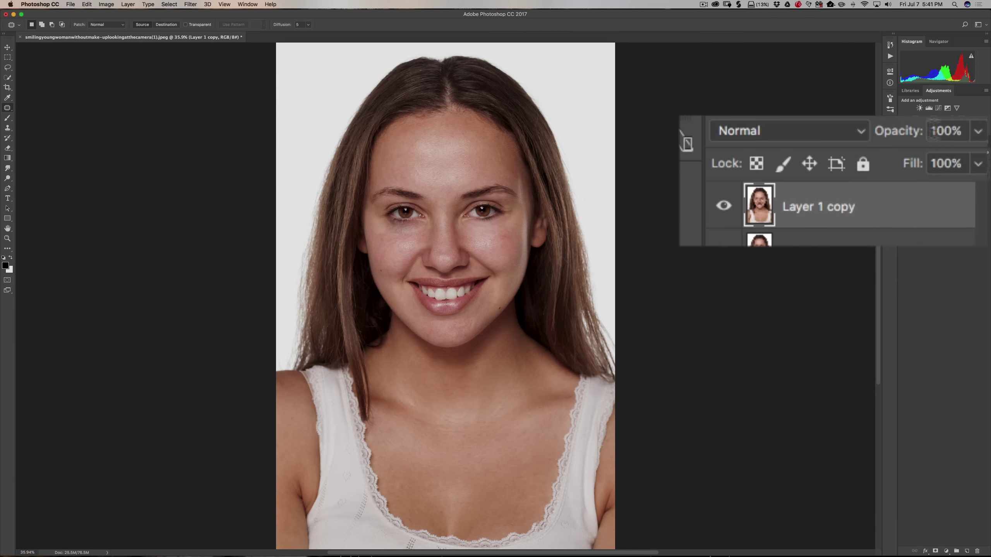
Step: Reduce Layer 1 copy's opacity to 51% and toggle its visibility to compare the under-eye retouching
{"action": "left_click", "coordinate": [979, 131]}
{"action": "left_click", "coordinate": [977, 128]}
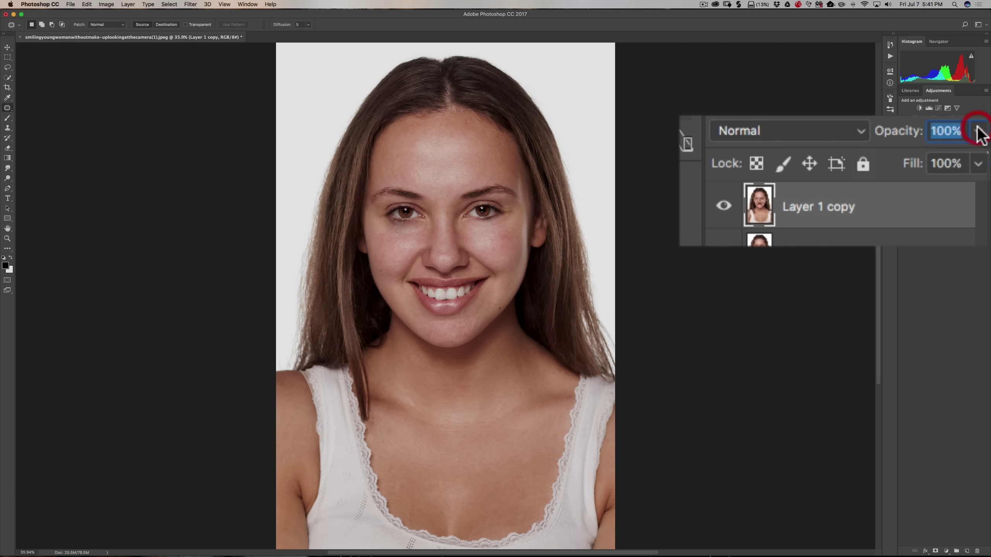
{"action": "left_click", "coordinate": [977, 127]}
{"action": "mouse_move", "coordinate": [974, 159]}
{"action": "left_mouse_down"}
{"action": "mouse_move", "coordinate": [892, 157]}
{"action": "mouse_move", "coordinate": [969, 177]}
{"action": "left_mouse_up"}
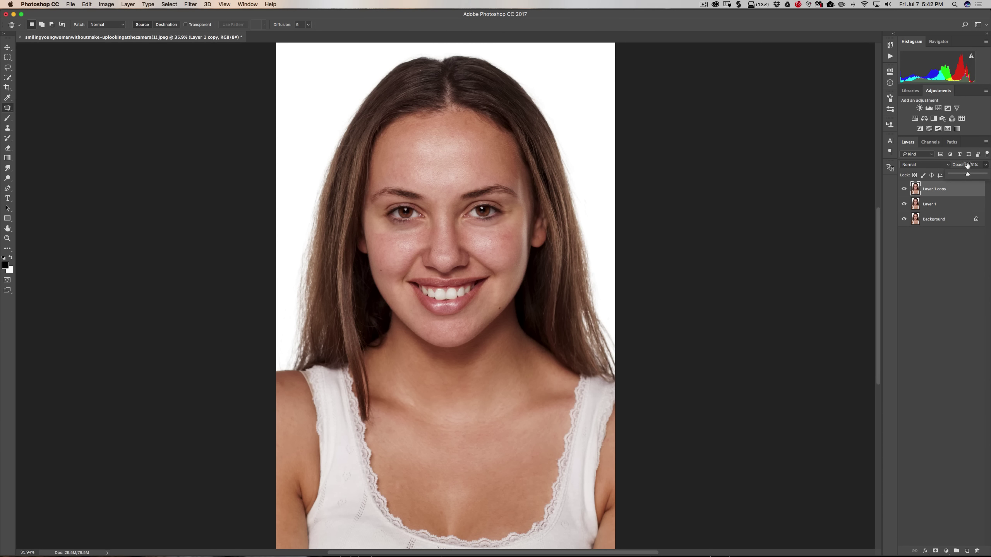
{"action": "left_click", "coordinate": [974, 165]}
{"action": "double_click", "coordinate": [973, 166]}
{"action": "left_click", "coordinate": [904, 190]}
{"action": "left_click", "coordinate": [904, 190]}
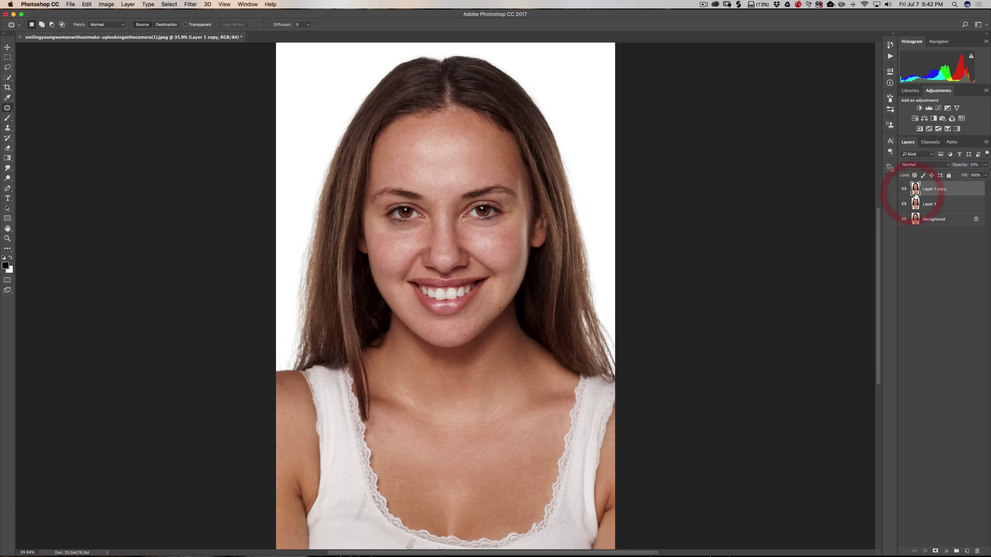
{"action": "left_click", "coordinate": [904, 190]}
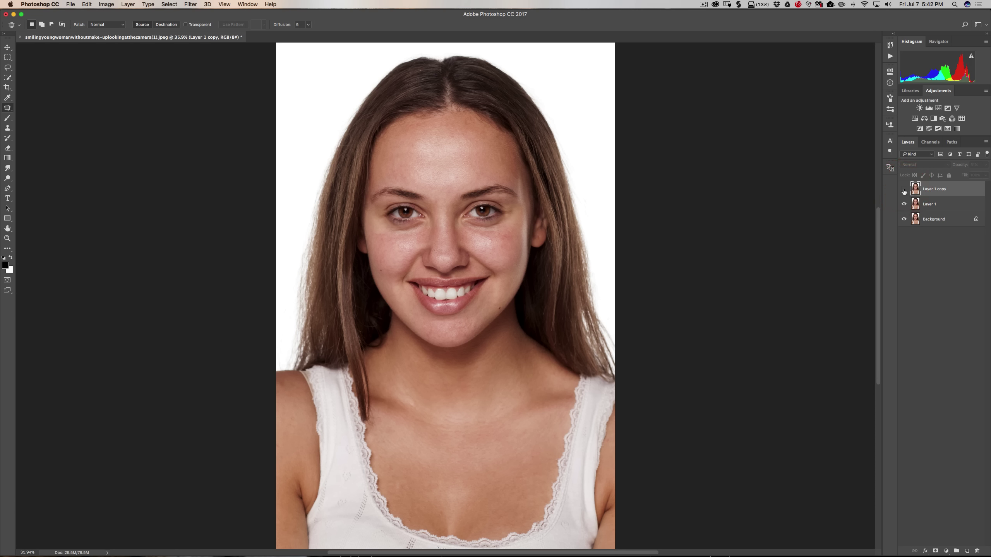
{"action": "left_click", "coordinate": [904, 190]}
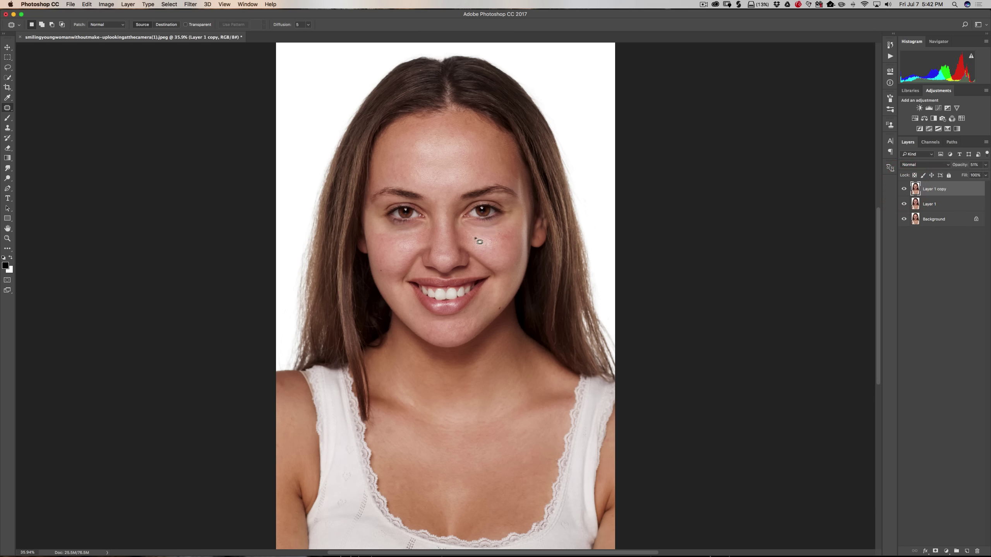
Step: Lighten the remaining shadows under both eyes with the Clone Stamp in Lighten mode, sampling nearby cheek skin
{"action": "left_click", "coordinate": [8, 128]}
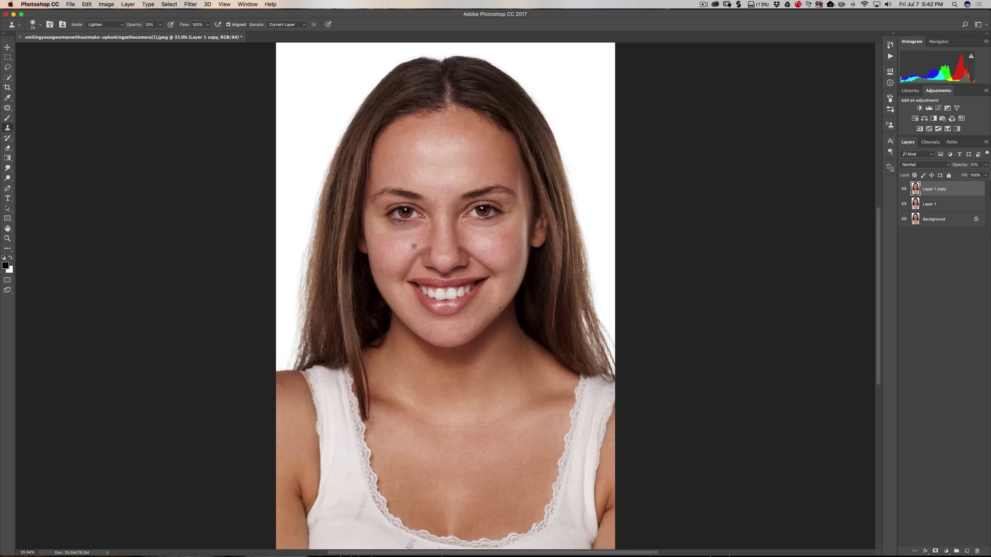
{"action": "key", "text": "alt"}
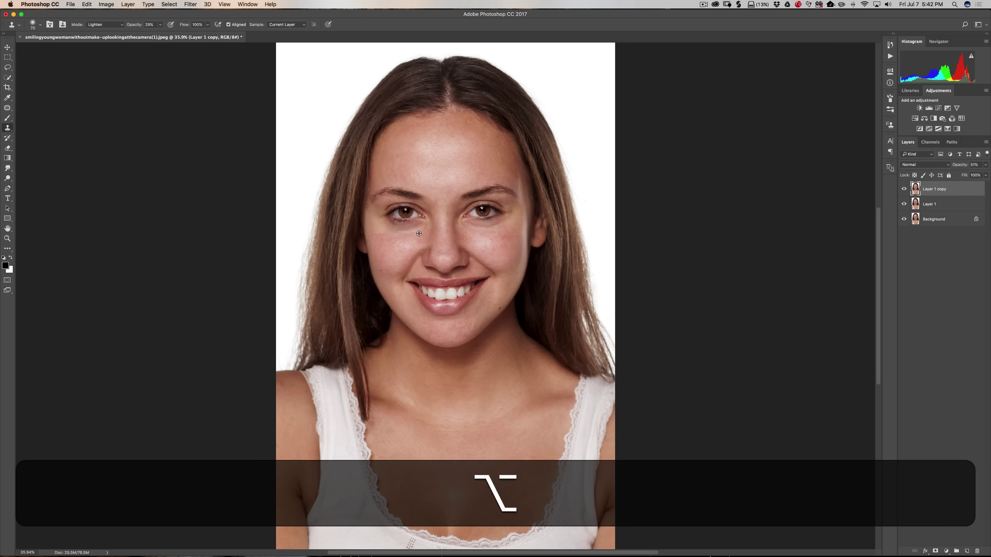
{"action": "left_click", "coordinate": [423, 232], "text": "alt"}
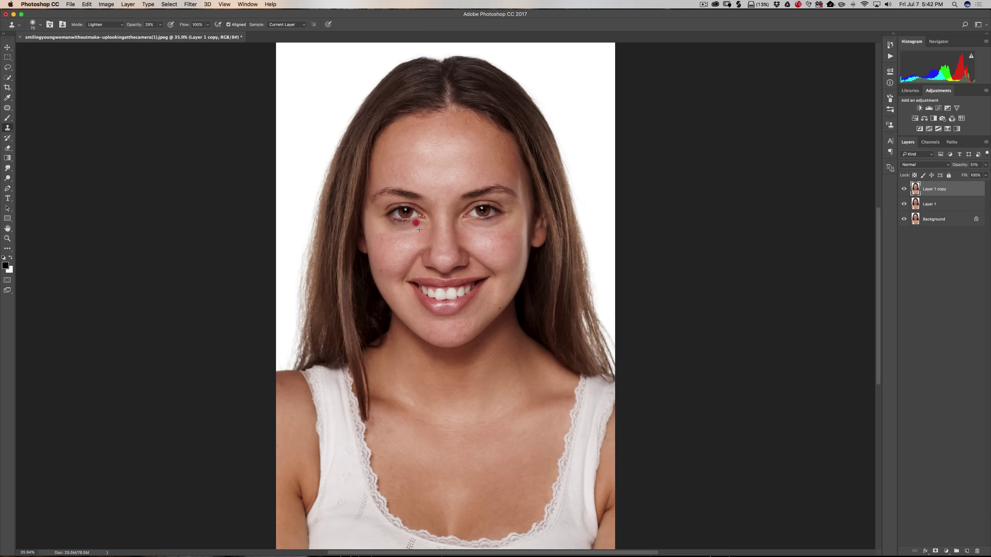
{"action": "left_click", "coordinate": [399, 230]}
{"action": "key", "text": "alt"}
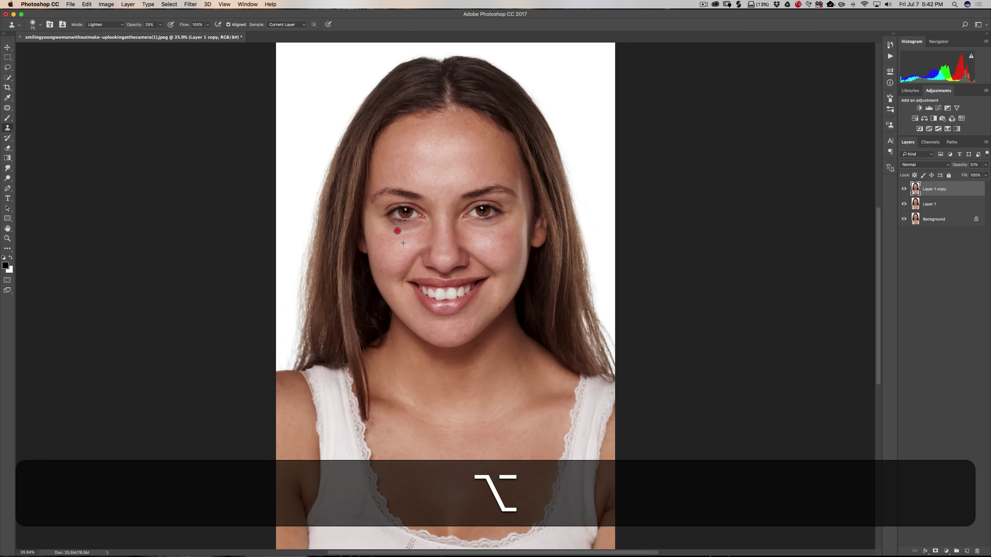
{"action": "left_click", "coordinate": [395, 230], "text": "alt"}
{"action": "left_click", "coordinate": [406, 239]}
{"action": "left_click", "coordinate": [400, 230], "text": "alt"}
{"action": "left_click", "coordinate": [473, 228], "text": "alt"}
{"action": "left_click", "coordinate": [471, 224]}
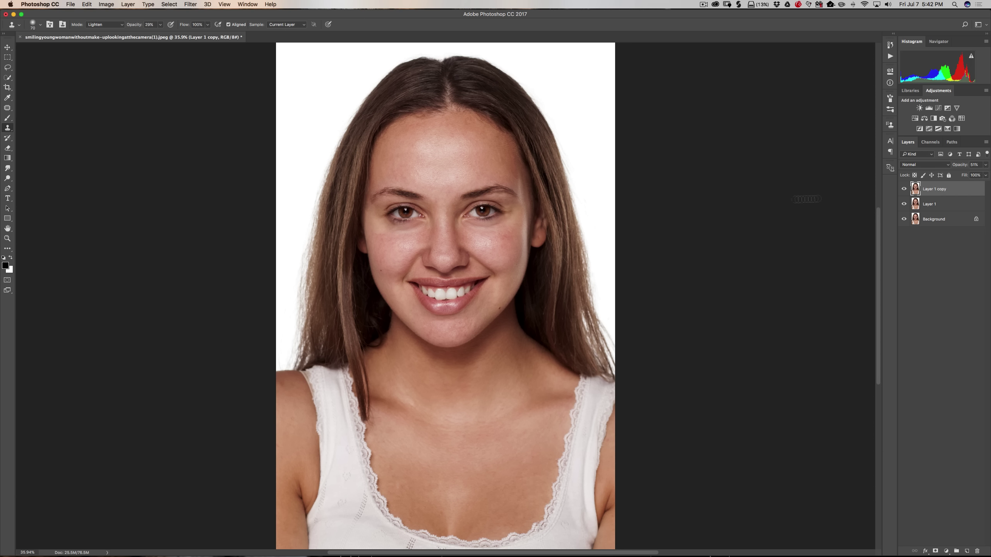
Step: Set Layer 1 copy's opacity to 47% and toggle its visibility to compare the under-eye retouching
{"action": "left_click", "coordinate": [961, 165]}
{"action": "left_click_drag", "start_coordinate": [960, 164], "coordinate": [963, 165]}
{"action": "left_click", "coordinate": [904, 189]}
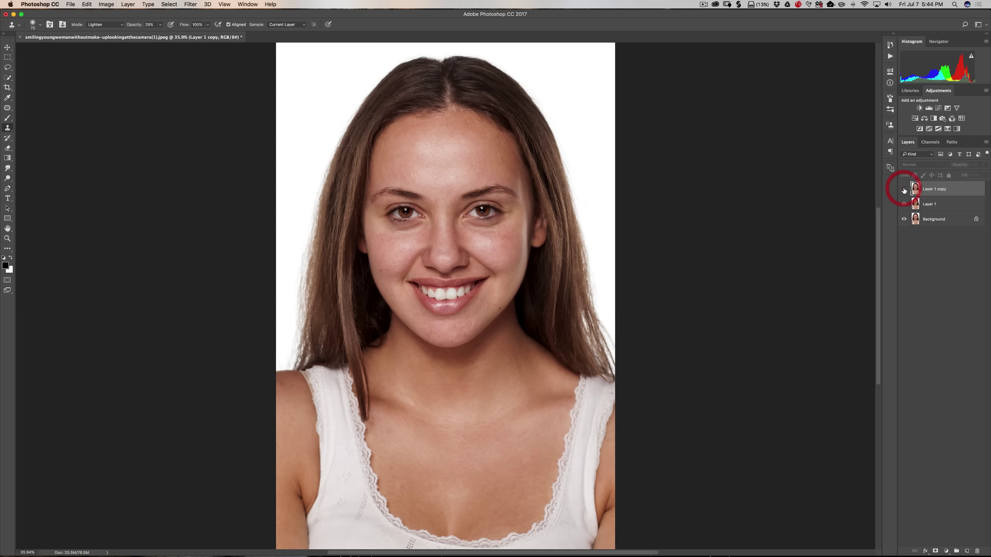
{"action": "left_click", "coordinate": [904, 190]}
{"action": "left_click", "coordinate": [904, 190]}
{"action": "left_click", "coordinate": [904, 190]}
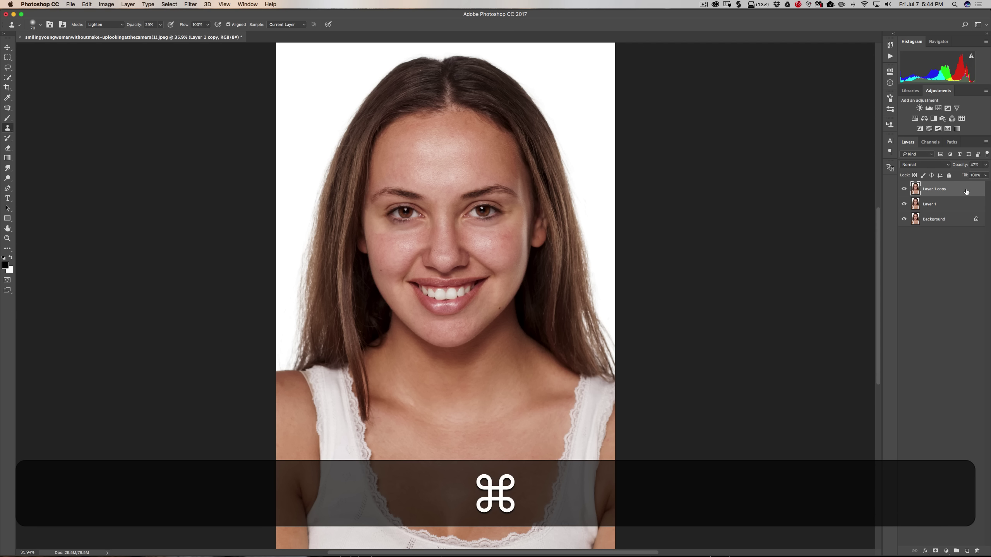
Step: Merge Layer 1 copy down into Layer 1 and duplicate the merged layer
{"action": "key", "text": "super+e"}
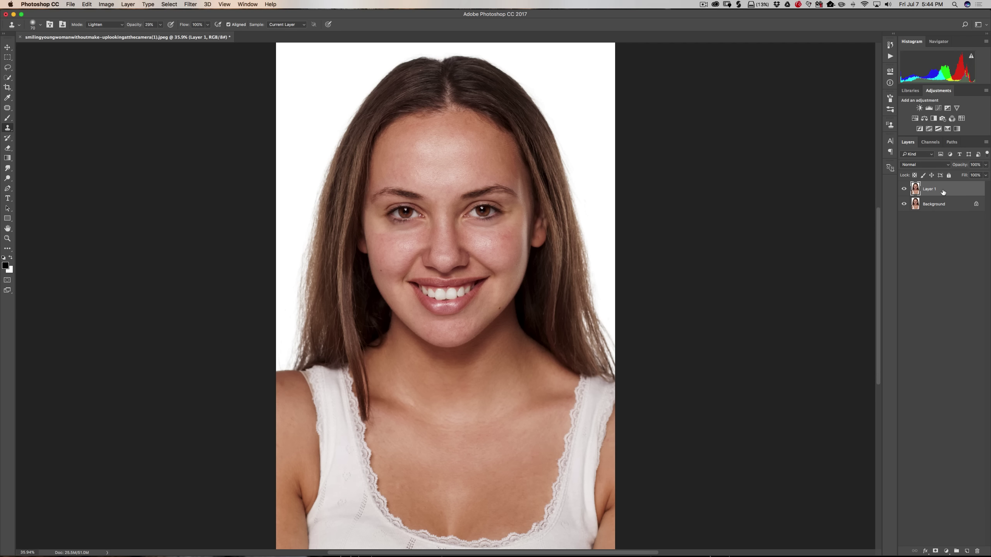
{"action": "key", "text": "super+j"}
Step: Set the duplicate layer's blend mode to Vivid Light and invert its colors
{"action": "left_click", "coordinate": [944, 165]}
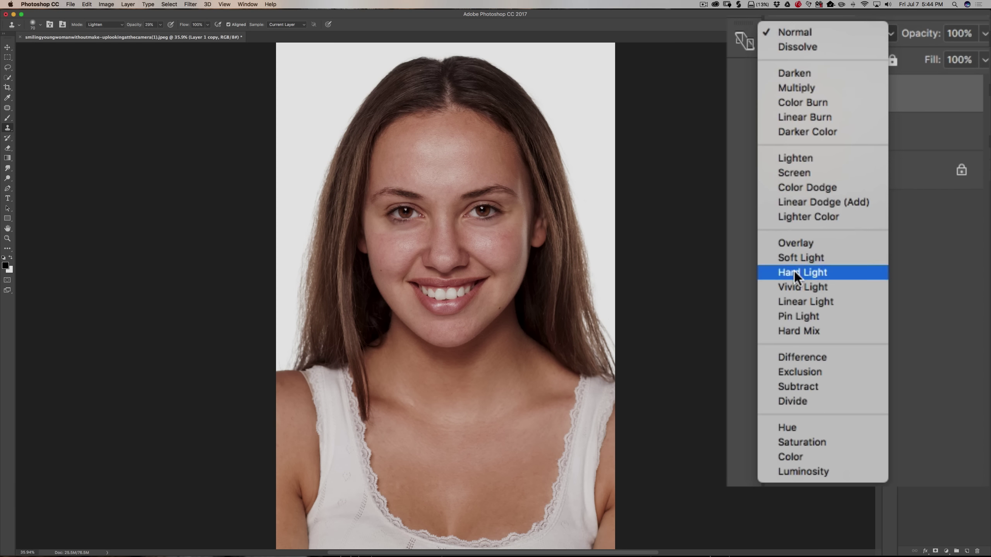
{"action": "left_click", "coordinate": [909, 265]}
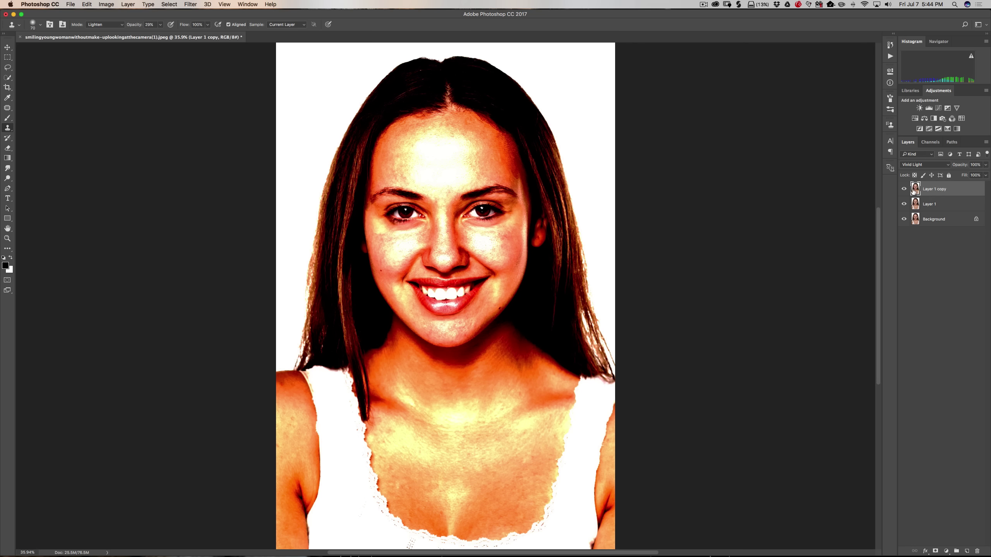
{"action": "key", "text": "space"}
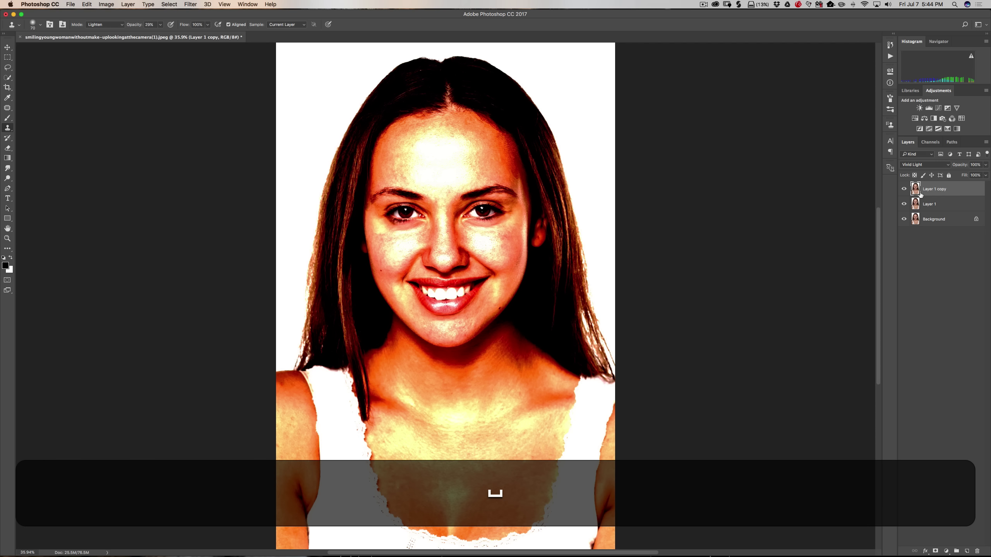
{"action": "key", "text": "i"}
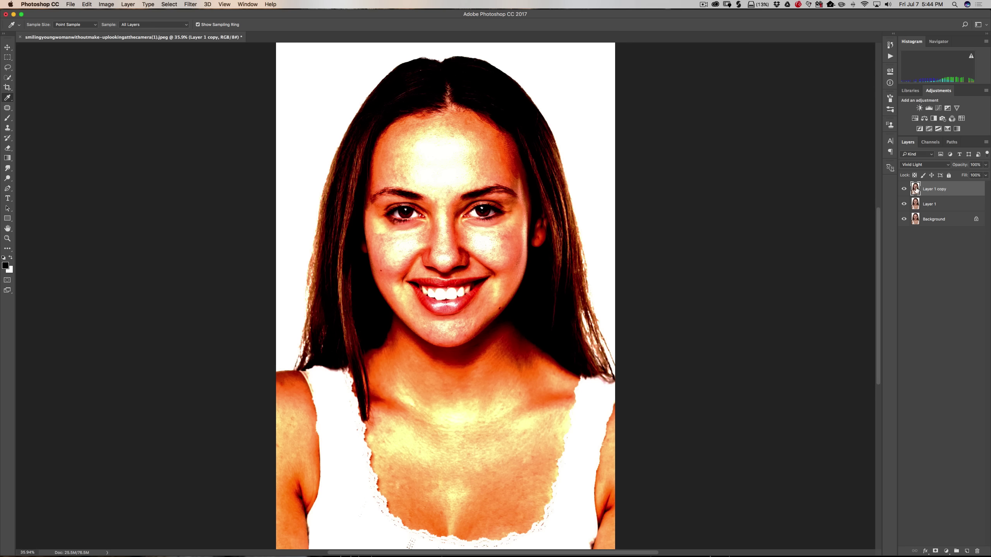
{"action": "left_click", "coordinate": [915, 189]}
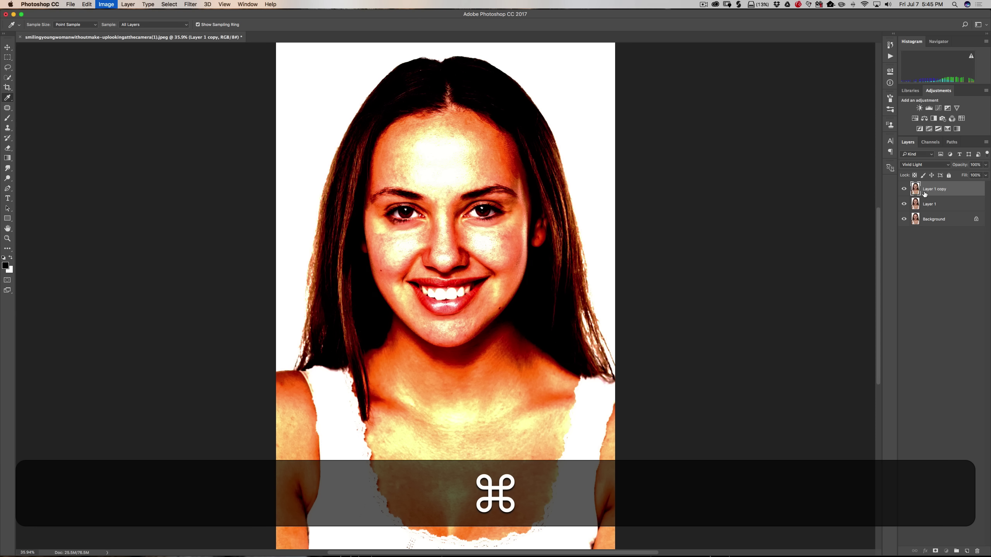
{"action": "key", "text": "super+i"}
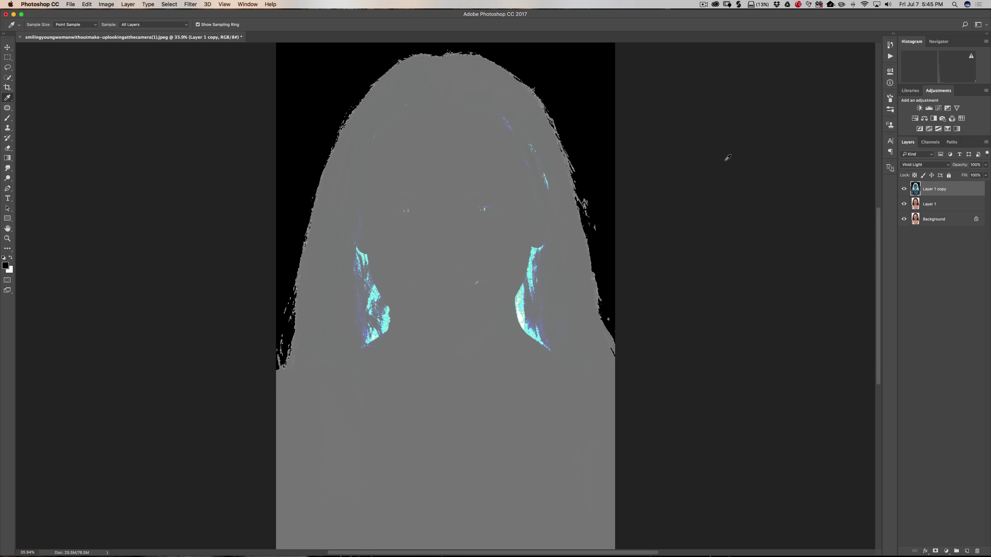
Step: Apply a High Pass filter with a 24 px radius to the inverted duplicate layer
{"action": "left_click", "coordinate": [190, 5]}
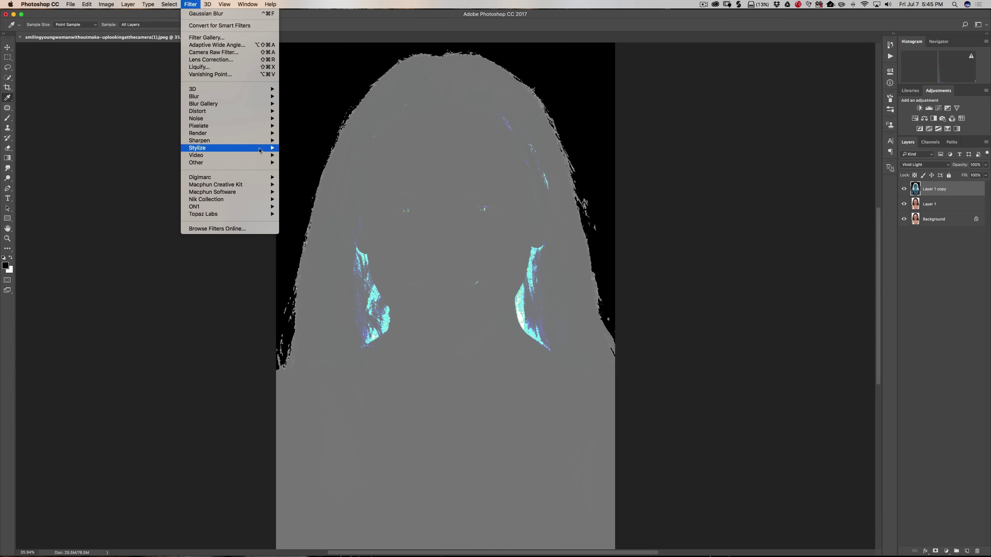
{"action": "mouse_move", "coordinate": [267, 163]}
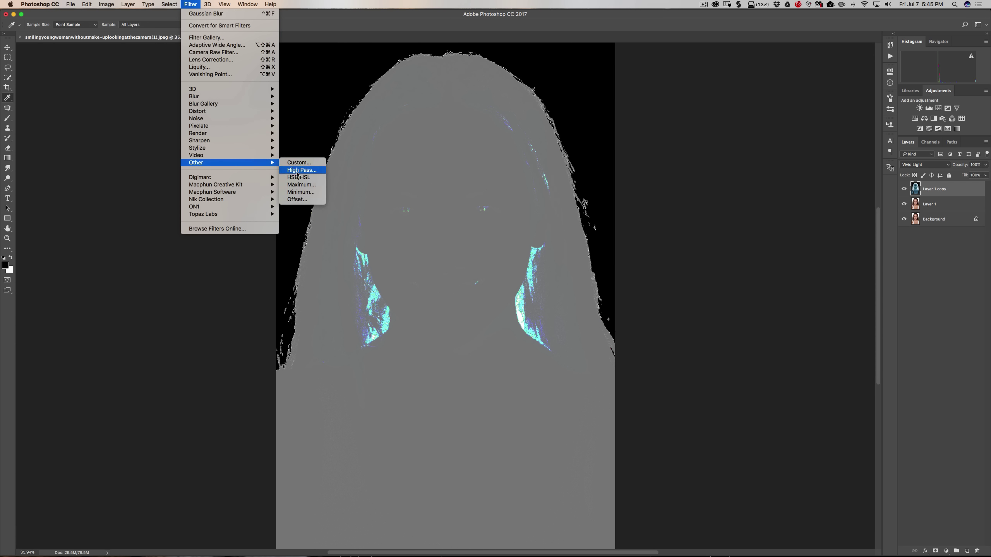
{"action": "left_click", "coordinate": [296, 171]}
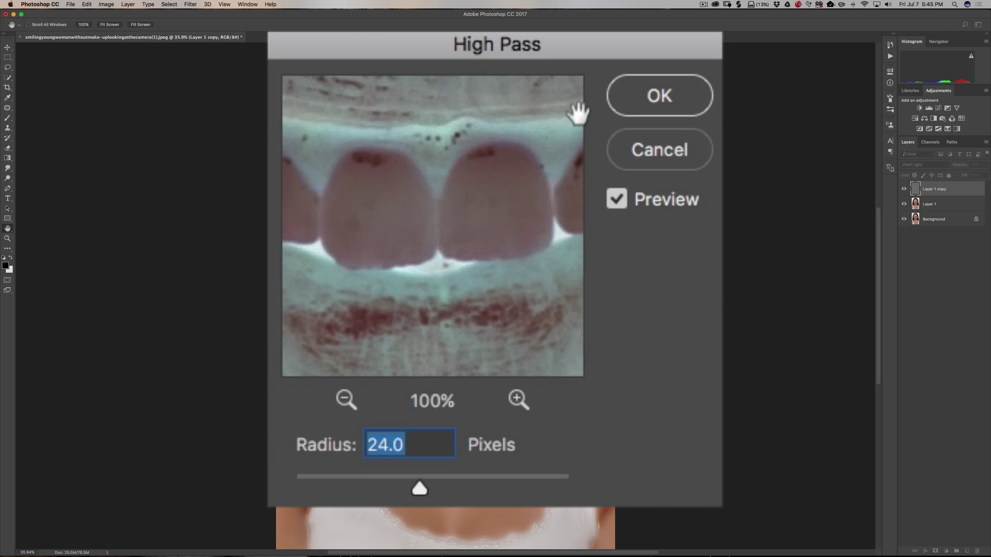
{"action": "left_click", "coordinate": [660, 97]}
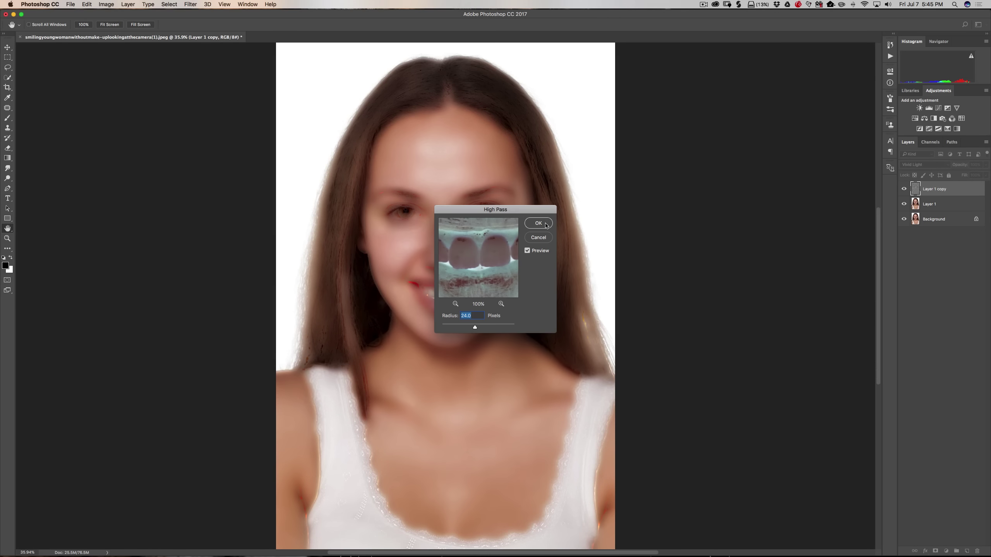
{"action": "key", "text": "i"}
{"action": "left_click", "coordinate": [543, 225]}
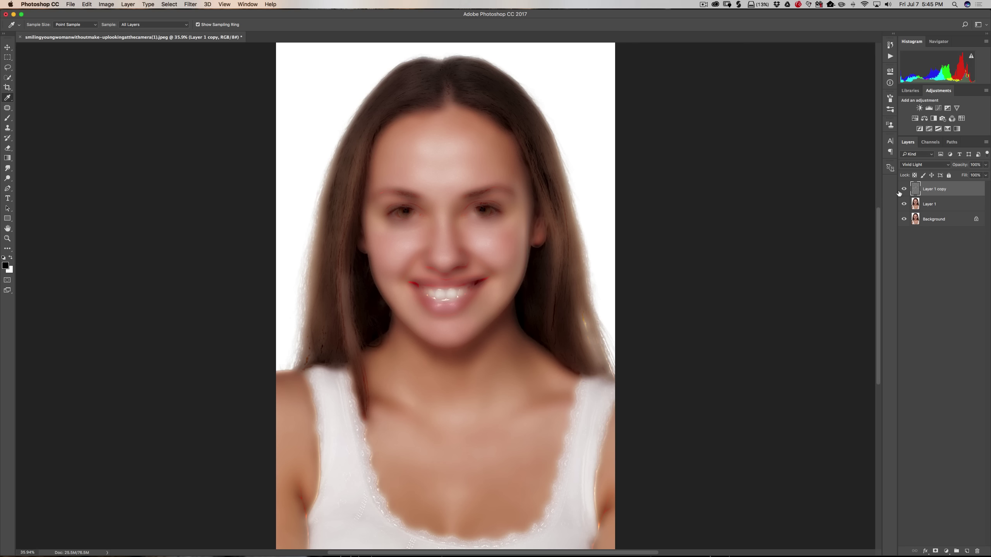
Step: Apply a Gaussian Blur with a 3 px radius to the High Pass layer
{"action": "left_click", "coordinate": [191, 4]}
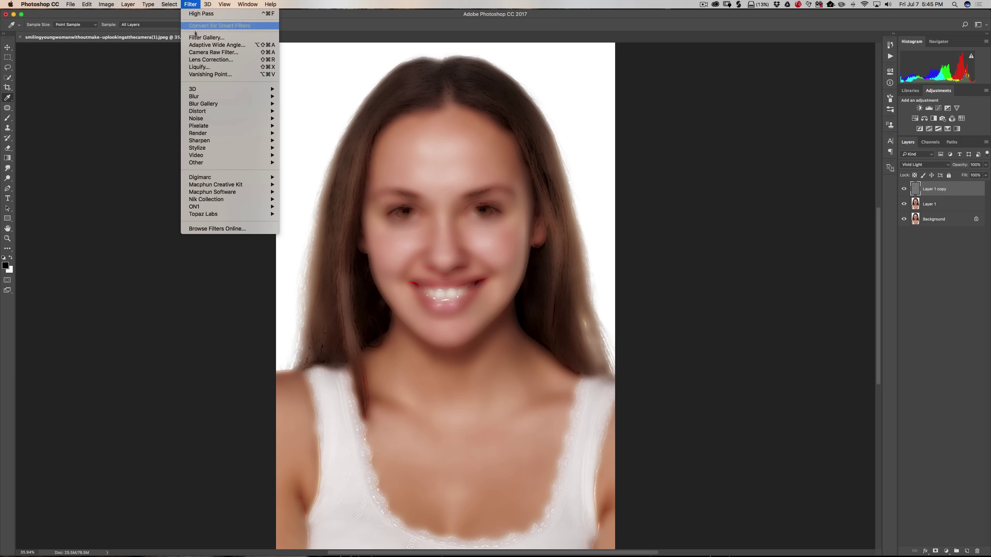
{"action": "mouse_move", "coordinate": [258, 99]}
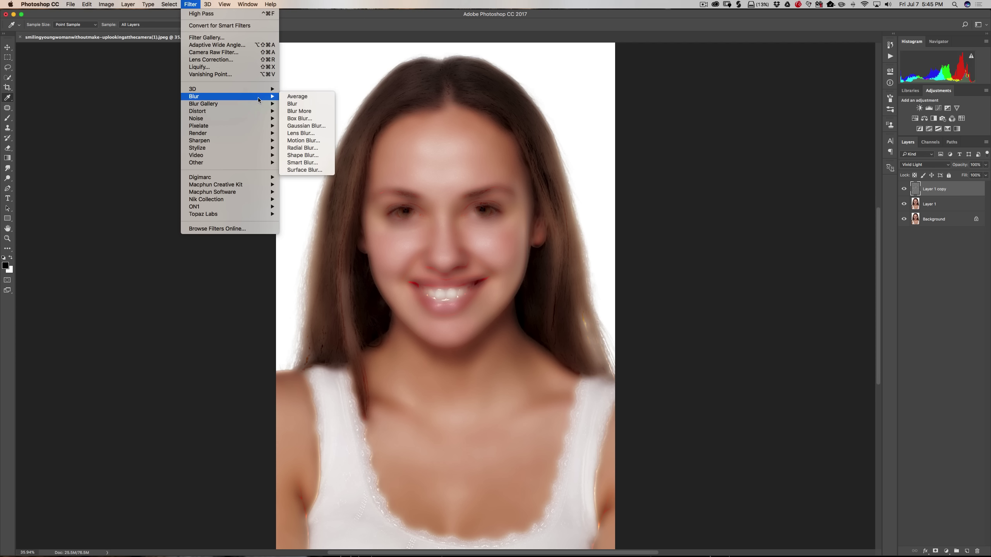
{"action": "left_click", "coordinate": [298, 126]}
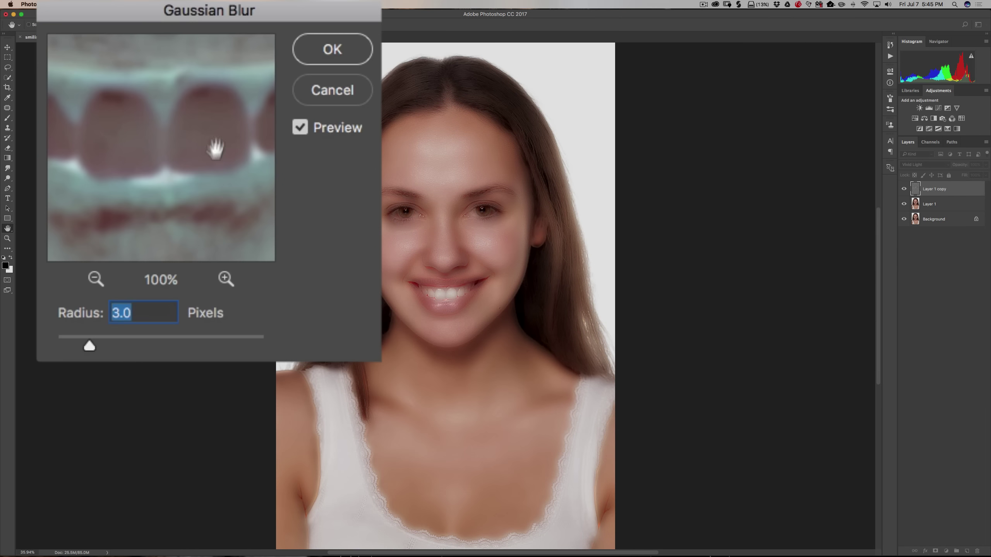
{"action": "left_click", "coordinate": [324, 50]}
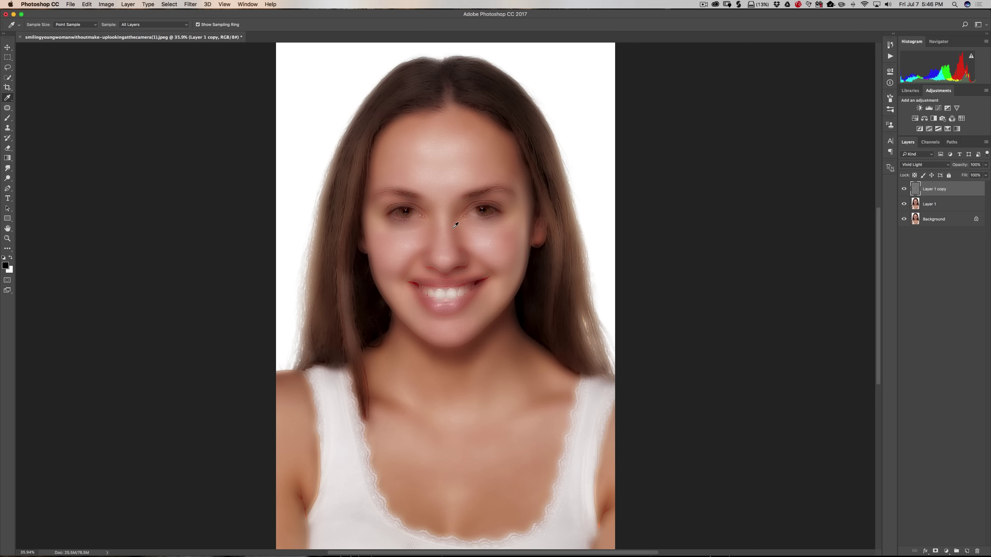
Step: Split Layer 1 copy's Blend If sliders for This Layer, with shadows at 0 / 247 and highlights at about 13 / 255
{"action": "double_click", "coordinate": [915, 190]}
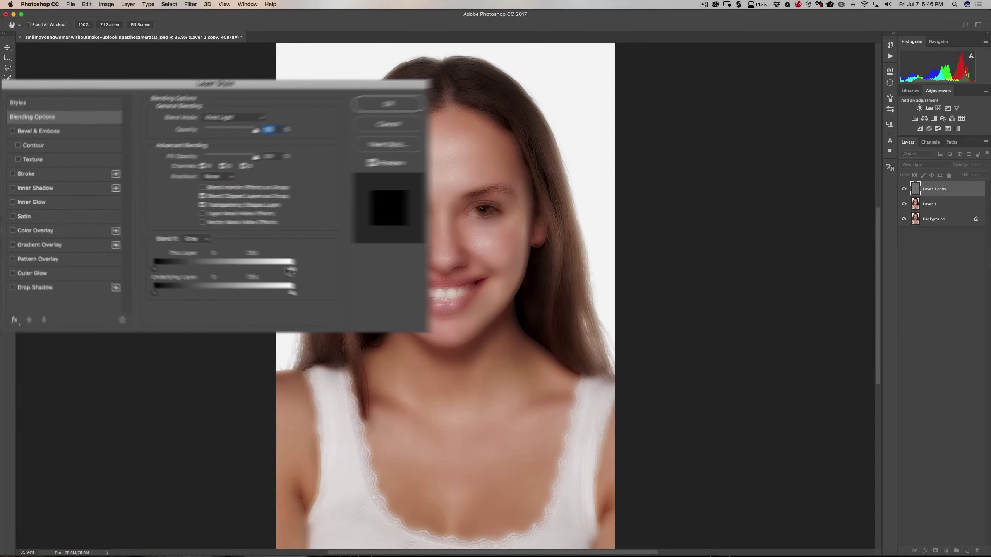
{"action": "left_click_drag", "start_coordinate": [429, 297], "coordinate": [415, 298]}
{"action": "mouse_move", "coordinate": [221, 251]}
{"action": "left_mouse_down"}
{"action": "mouse_move", "coordinate": [163, 250]}
{"action": "mouse_move", "coordinate": [238, 250]}
{"action": "left_mouse_up"}
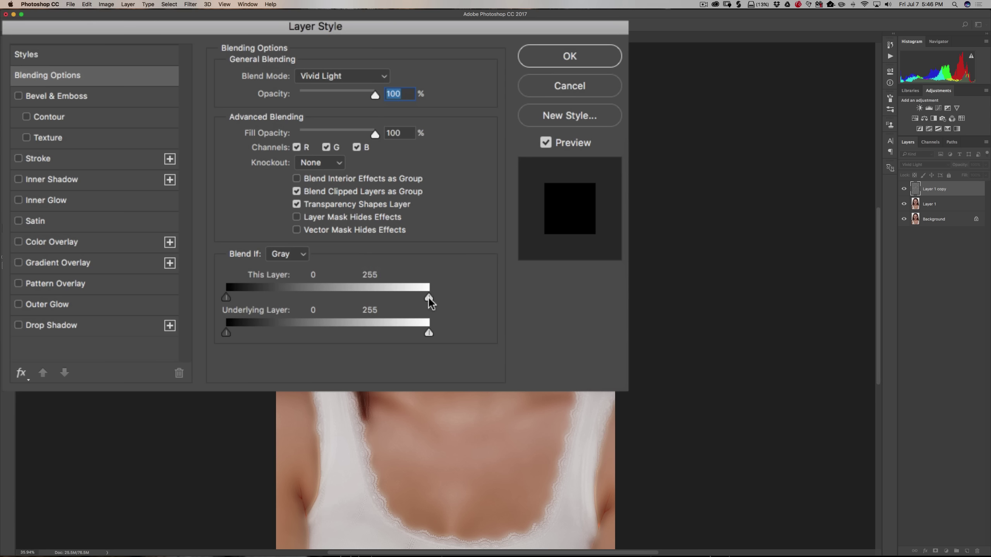
{"action": "key", "text": "alt"}
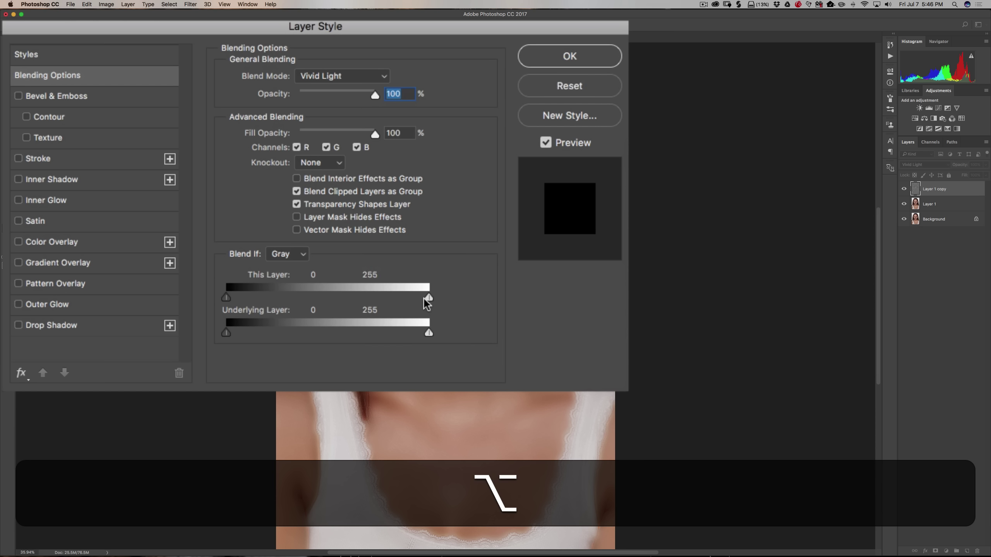
{"action": "left_click_drag", "start_coordinate": [427, 297], "coordinate": [381, 299]}
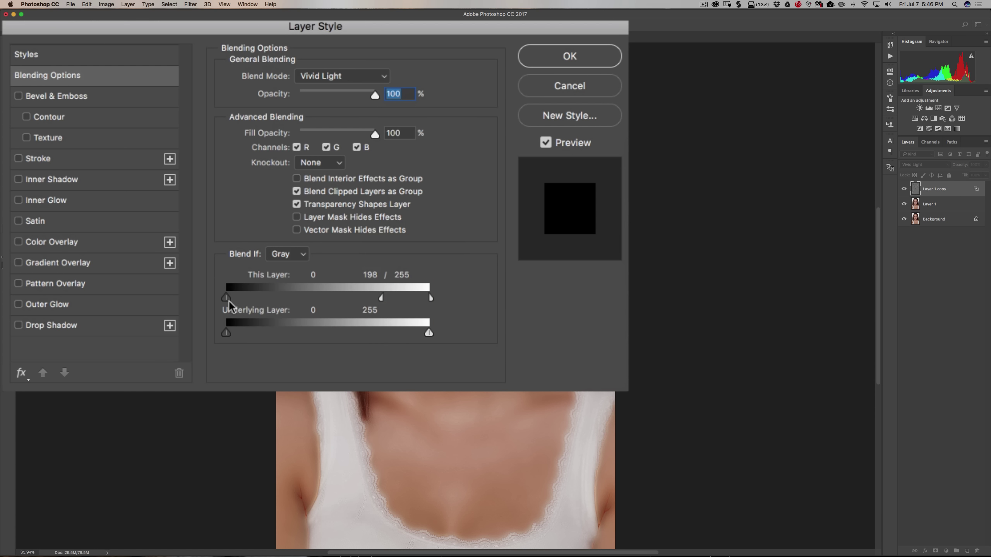
{"action": "key", "text": "alt"}
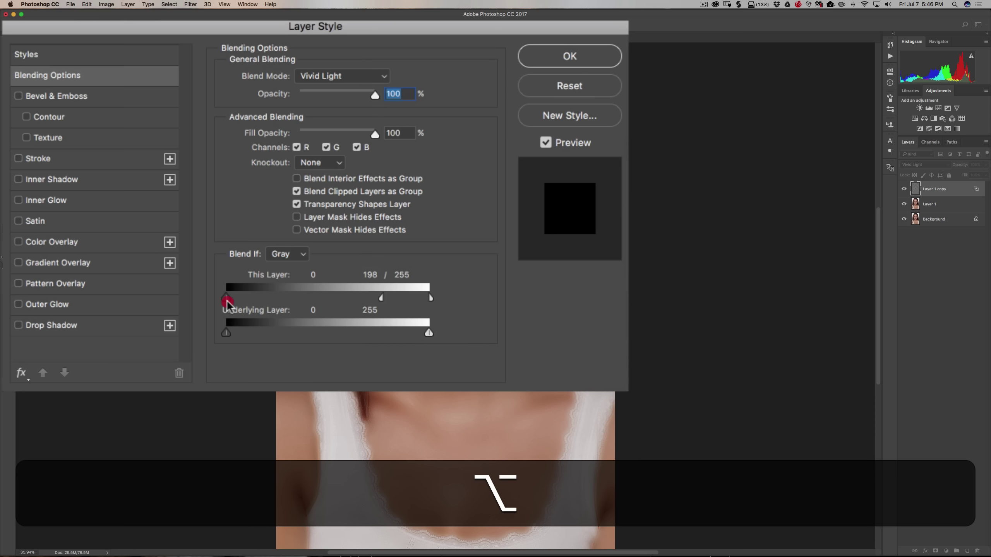
{"action": "left_click_drag", "start_coordinate": [229, 299], "coordinate": [407, 297]}
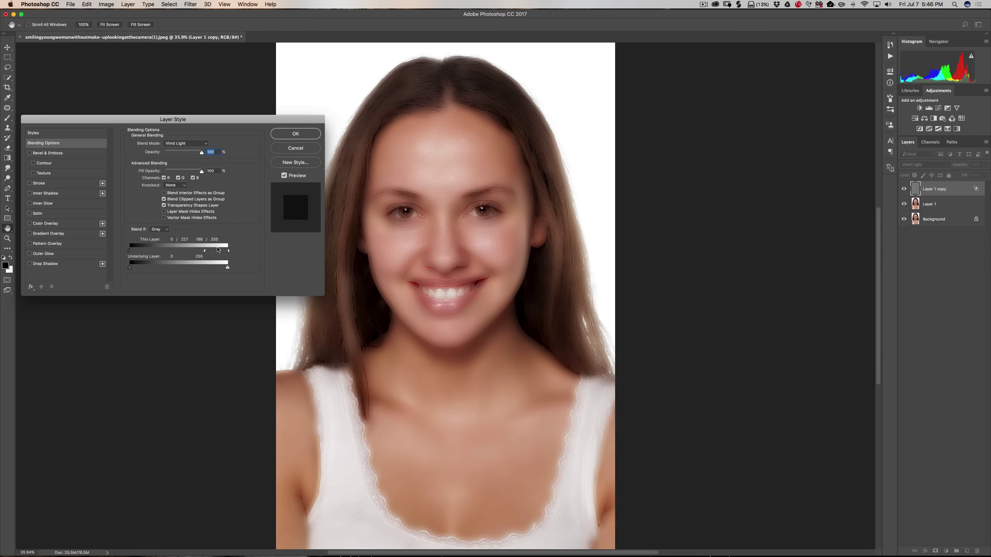
{"action": "left_click_drag", "start_coordinate": [218, 250], "coordinate": [135, 253]}
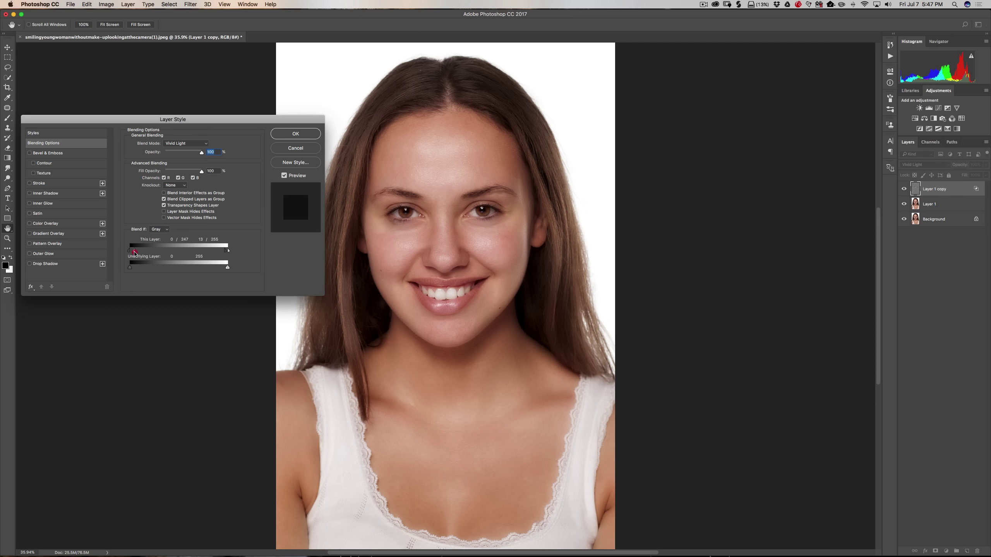
{"action": "left_click_drag", "start_coordinate": [134, 253], "coordinate": [138, 252]}
{"action": "left_click", "coordinate": [296, 134]}
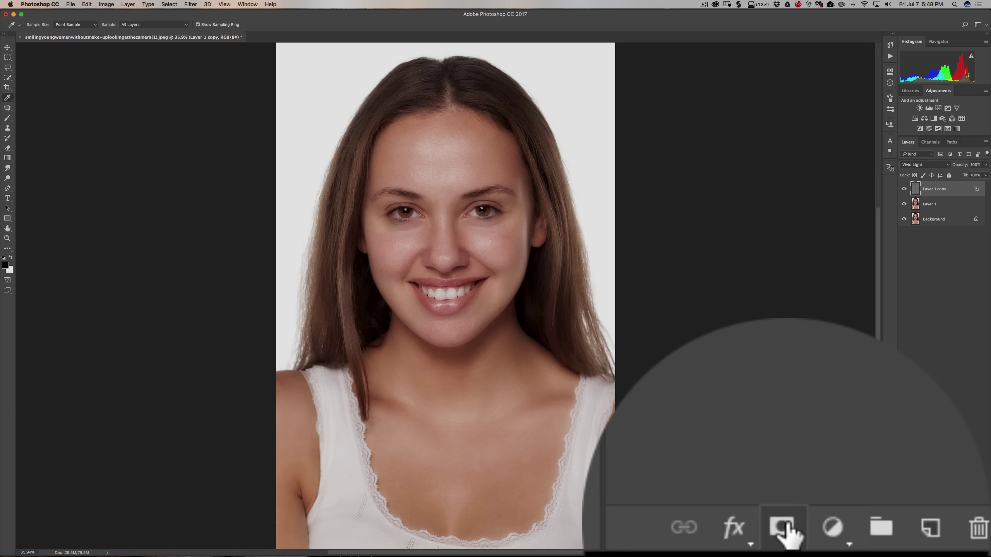
Step: Add a black layer mask that hides all of Layer 1 copy's skin smoothing
{"action": "key", "text": "alt"}
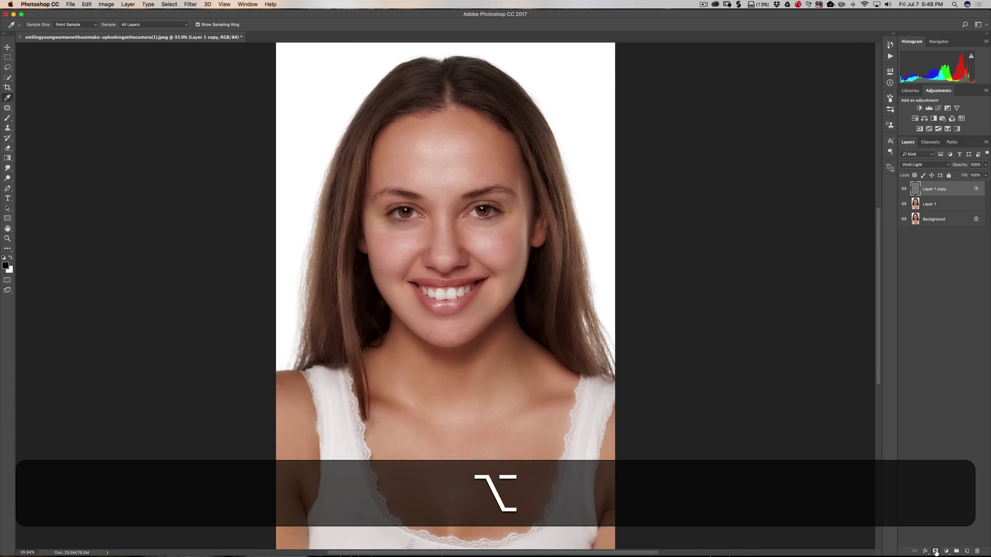
{"action": "left_click", "coordinate": [936, 551], "text": "alt"}
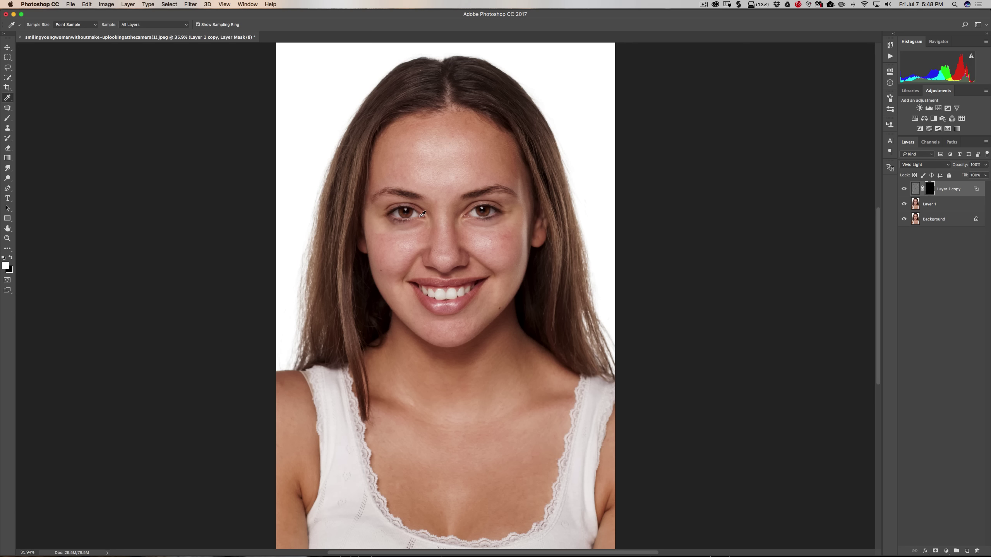
Step: Set up the Brush tool with a soft tip at 0% hardness for painting on Layer 1 copy's mask
{"action": "key", "text": "b"}
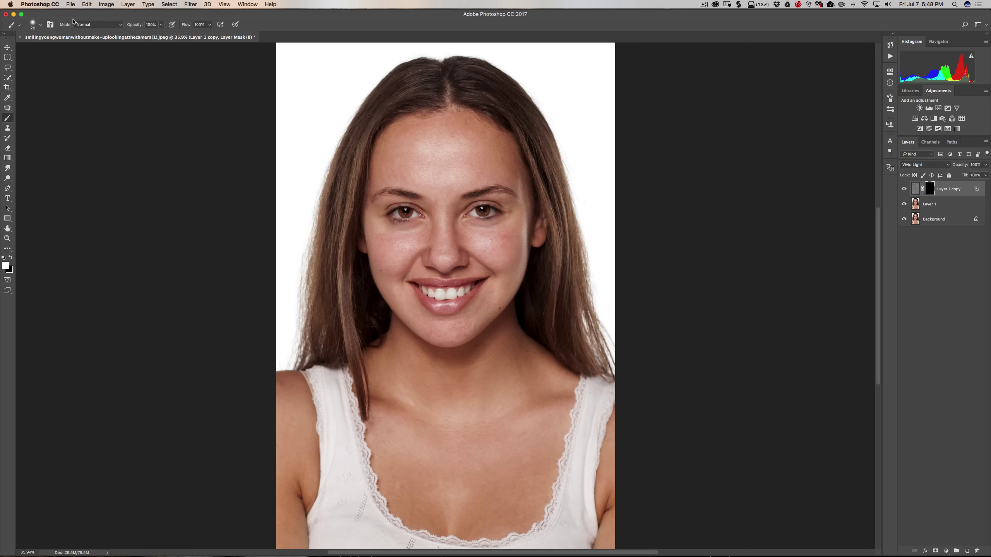
{"action": "left_click", "coordinate": [34, 25]}
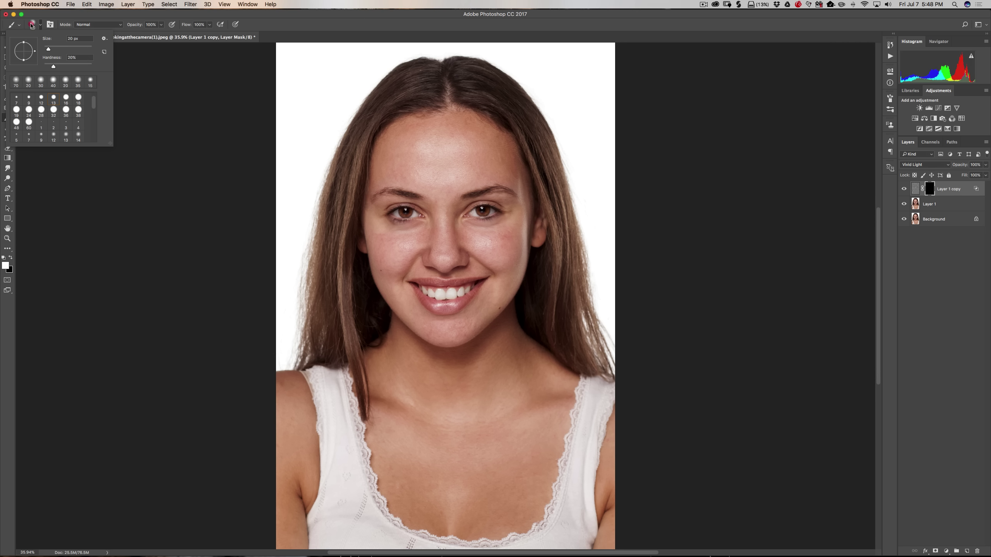
{"action": "left_click_drag", "start_coordinate": [55, 67], "coordinate": [46, 67]}
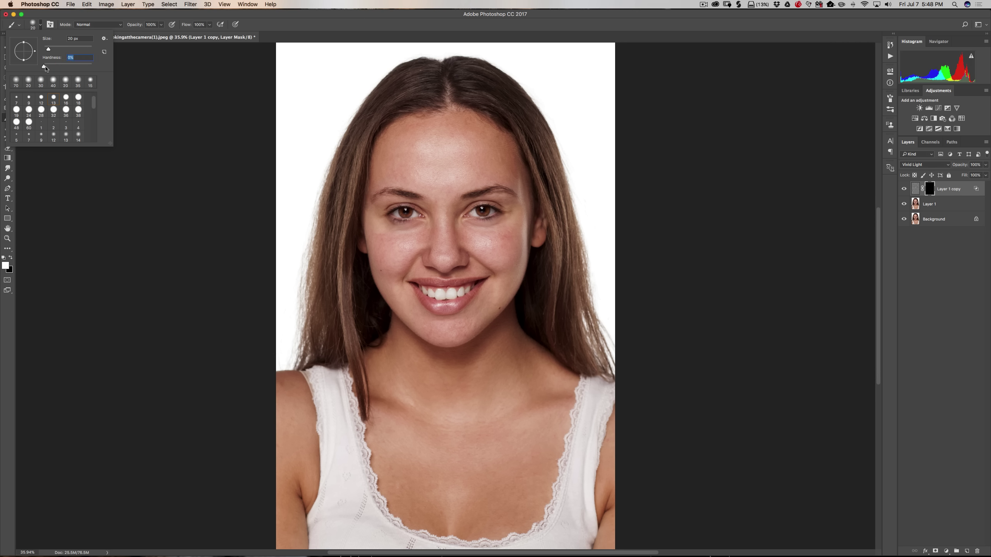
{"action": "left_click", "coordinate": [35, 24]}
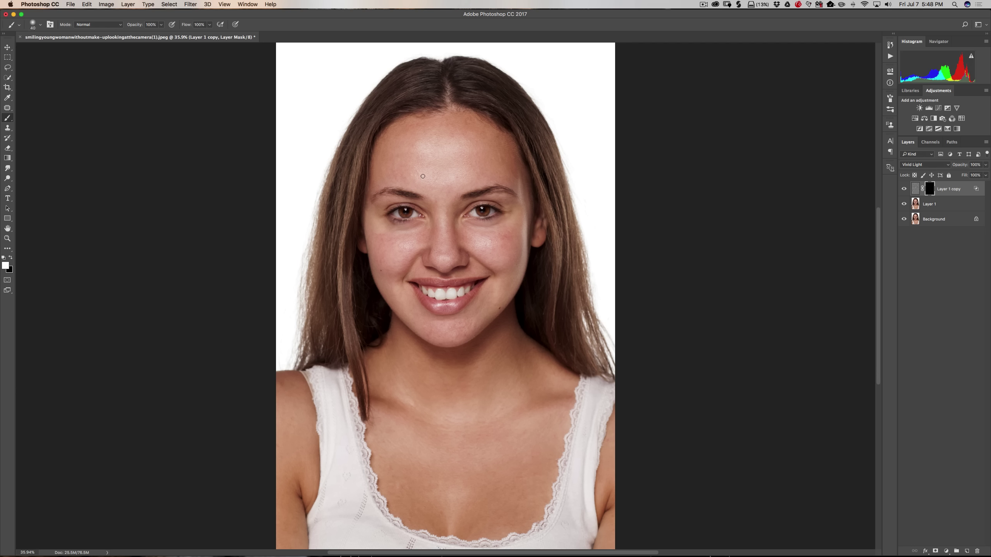
Step: Paint white on the mask with an enlarged brush over the forehead, nose, cheeks and chin to reveal the smoothing
{"action": "key", "text": "bracketright"}
{"action": "key", "text": "bracketright"}
{"action": "key", "text": "bracketright"}
{"action": "key", "text": "bracketright"}
{"action": "key", "text": "bracketright"}
{"action": "key", "text": "bracketright"}
{"action": "key", "text": "bracketright"}
{"action": "mouse_move", "coordinate": [448, 123]}
{"action": "left_mouse_down"}
{"action": "mouse_move", "coordinate": [395, 141]}
{"action": "mouse_move", "coordinate": [476, 141]}
{"action": "mouse_move", "coordinate": [505, 158]}
{"action": "mouse_move", "coordinate": [462, 176]}
{"action": "mouse_move", "coordinate": [392, 175]}
{"action": "mouse_move", "coordinate": [420, 150]}
{"action": "mouse_move", "coordinate": [483, 140]}
{"action": "mouse_move", "coordinate": [513, 156]}
{"action": "mouse_move", "coordinate": [440, 199]}
{"action": "mouse_move", "coordinate": [449, 242]}
{"action": "mouse_move", "coordinate": [406, 234]}
{"action": "mouse_move", "coordinate": [391, 246]}
{"action": "mouse_move", "coordinate": [388, 271]}
{"action": "mouse_move", "coordinate": [430, 245]}
{"action": "mouse_move", "coordinate": [424, 258]}
{"action": "mouse_move", "coordinate": [465, 257]}
{"action": "mouse_move", "coordinate": [483, 244]}
{"action": "mouse_move", "coordinate": [461, 239]}
{"action": "mouse_move", "coordinate": [514, 230]}
{"action": "mouse_move", "coordinate": [506, 239]}
{"action": "mouse_move", "coordinate": [519, 247]}
{"action": "mouse_move", "coordinate": [536, 236]}
{"action": "mouse_move", "coordinate": [499, 253]}
{"action": "mouse_move", "coordinate": [504, 293]}
{"action": "mouse_move", "coordinate": [444, 332]}
{"action": "left_mouse_up"}
{"action": "mouse_move", "coordinate": [402, 304]}
{"action": "left_mouse_down"}
{"action": "mouse_move", "coordinate": [438, 324]}
{"action": "mouse_move", "coordinate": [464, 325]}
{"action": "mouse_move", "coordinate": [494, 302]}
{"action": "left_mouse_up"}
Step: Paint white on the mask with a smaller brush over the skin above the upper lip and between the eyes and eyebrows
{"action": "key", "text": "bracketleft"}
{"action": "key", "text": "bracketleft"}
{"action": "left_click_drag", "start_coordinate": [473, 270], "coordinate": [423, 274]}
{"action": "left_click", "coordinate": [440, 276]}
{"action": "mouse_move", "coordinate": [378, 205]}
{"action": "left_mouse_down"}
{"action": "mouse_move", "coordinate": [461, 208]}
{"action": "mouse_move", "coordinate": [506, 199]}
{"action": "left_mouse_up"}
{"action": "left_click", "coordinate": [509, 202]}
Step: Paint white on the mask with a larger brush over the neck, chest and both arms
{"action": "key", "text": "bracketright"}
{"action": "key", "text": "bracketright"}
{"action": "key", "text": "bracketright"}
{"action": "key", "text": "bracketright"}
{"action": "key", "text": "bracketright"}
{"action": "mouse_move", "coordinate": [405, 333]}
{"action": "left_mouse_down"}
{"action": "mouse_move", "coordinate": [425, 345]}
{"action": "mouse_move", "coordinate": [493, 337]}
{"action": "mouse_move", "coordinate": [410, 378]}
{"action": "mouse_move", "coordinate": [403, 436]}
{"action": "mouse_move", "coordinate": [453, 412]}
{"action": "mouse_move", "coordinate": [498, 408]}
{"action": "mouse_move", "coordinate": [509, 367]}
{"action": "mouse_move", "coordinate": [542, 358]}
{"action": "mouse_move", "coordinate": [563, 388]}
{"action": "mouse_move", "coordinate": [543, 395]}
{"action": "mouse_move", "coordinate": [506, 378]}
{"action": "mouse_move", "coordinate": [542, 440]}
{"action": "mouse_move", "coordinate": [540, 486]}
{"action": "mouse_move", "coordinate": [513, 518]}
{"action": "mouse_move", "coordinate": [449, 522]}
{"action": "mouse_move", "coordinate": [393, 499]}
{"action": "mouse_move", "coordinate": [456, 463]}
{"action": "left_mouse_up"}
{"action": "mouse_move", "coordinate": [315, 430]}
{"action": "left_mouse_down"}
{"action": "mouse_move", "coordinate": [276, 403]}
{"action": "mouse_move", "coordinate": [271, 388]}
{"action": "mouse_move", "coordinate": [281, 378]}
{"action": "mouse_move", "coordinate": [318, 441]}
{"action": "mouse_move", "coordinate": [308, 478]}
{"action": "mouse_move", "coordinate": [287, 493]}
{"action": "mouse_move", "coordinate": [308, 514]}
{"action": "mouse_move", "coordinate": [290, 531]}
{"action": "left_mouse_up"}
{"action": "mouse_move", "coordinate": [608, 432]}
{"action": "left_mouse_down"}
{"action": "mouse_move", "coordinate": [615, 529]}
{"action": "mouse_move", "coordinate": [625, 531]}
{"action": "mouse_move", "coordinate": [598, 509]}
{"action": "left_mouse_up"}
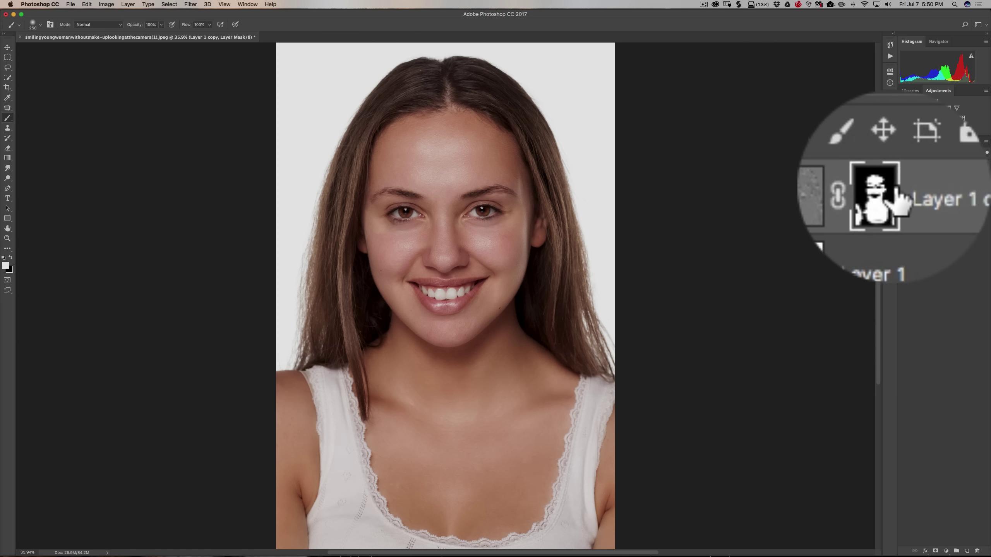
Step: Display Layer 1 copy's mask by itself, fill the missed spots on the chest and arm with white, and return to the image
{"action": "key", "text": "alt"}
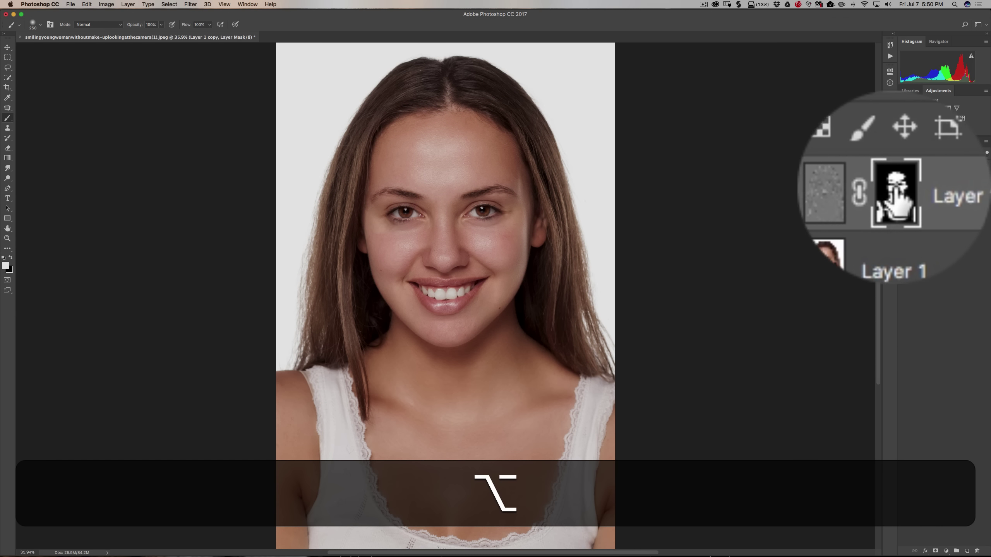
{"action": "left_click", "coordinate": [897, 195], "text": "alt"}
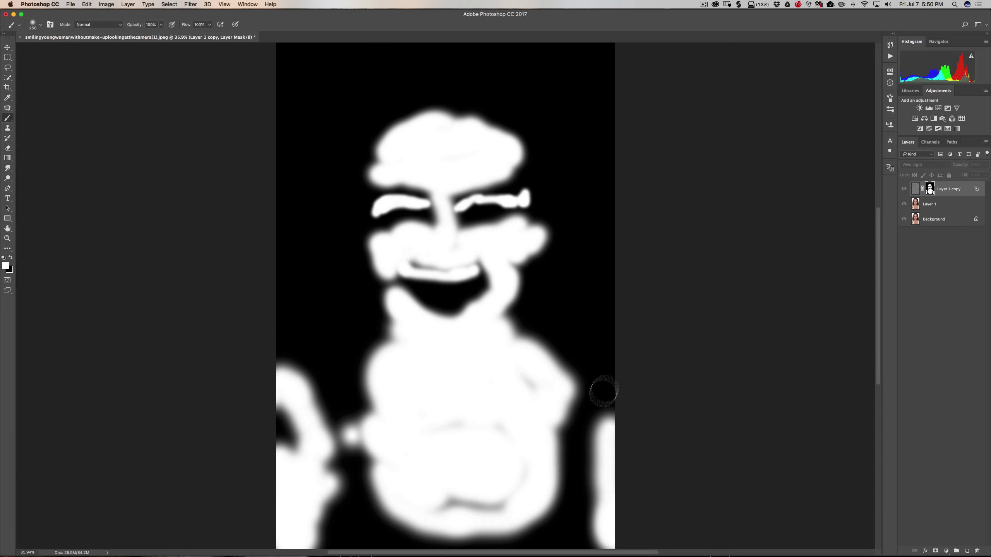
{"action": "mouse_move", "coordinate": [453, 514]}
{"action": "left_mouse_down"}
{"action": "mouse_move", "coordinate": [508, 478]}
{"action": "mouse_move", "coordinate": [467, 427]}
{"action": "mouse_move", "coordinate": [452, 449]}
{"action": "mouse_move", "coordinate": [458, 501]}
{"action": "mouse_move", "coordinate": [496, 501]}
{"action": "mouse_move", "coordinate": [506, 402]}
{"action": "mouse_move", "coordinate": [536, 406]}
{"action": "left_mouse_up"}
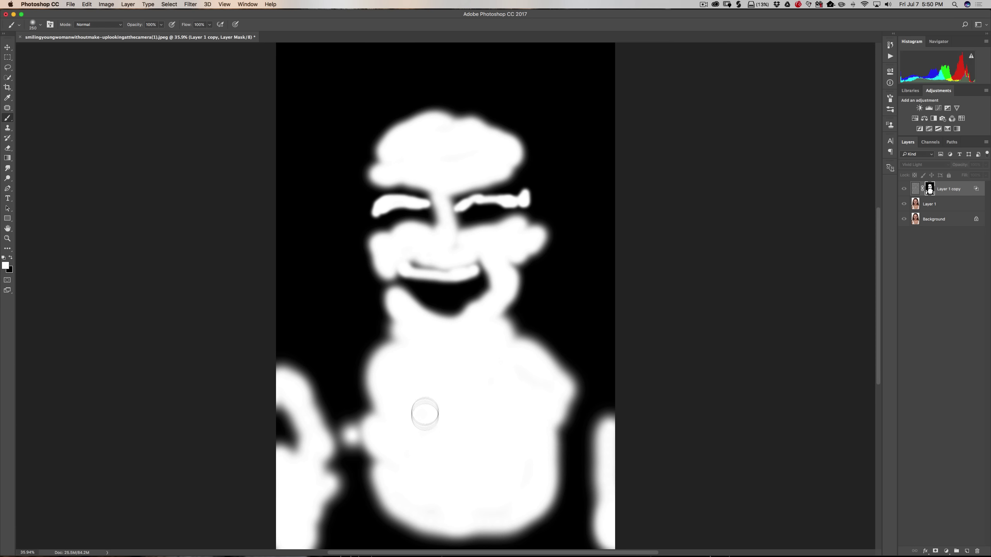
{"action": "mouse_move", "coordinate": [425, 414]}
{"action": "left_mouse_down"}
{"action": "mouse_move", "coordinate": [394, 370]}
{"action": "mouse_move", "coordinate": [405, 339]}
{"action": "mouse_move", "coordinate": [416, 373]}
{"action": "left_mouse_up"}
{"action": "left_click", "coordinate": [531, 397]}
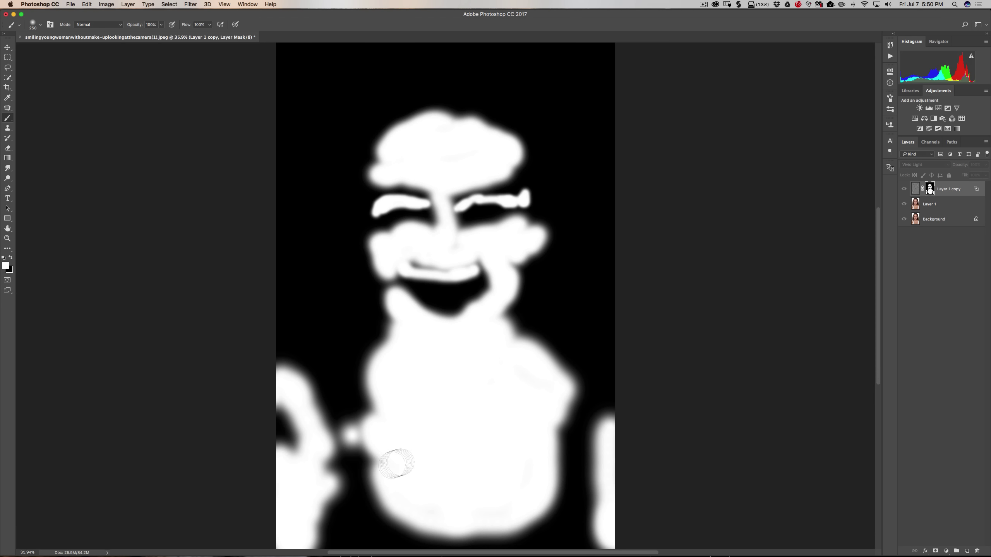
{"action": "mouse_move", "coordinate": [279, 435]}
{"action": "left_mouse_down"}
{"action": "mouse_move", "coordinate": [283, 417]}
{"action": "mouse_move", "coordinate": [290, 459]}
{"action": "mouse_move", "coordinate": [272, 456]}
{"action": "left_mouse_up"}
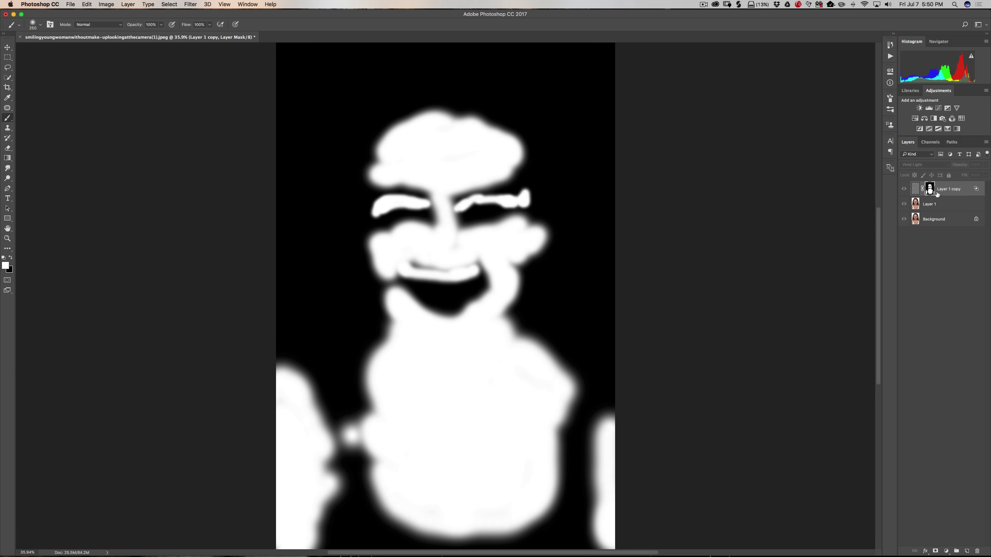
{"action": "key", "text": "alt"}
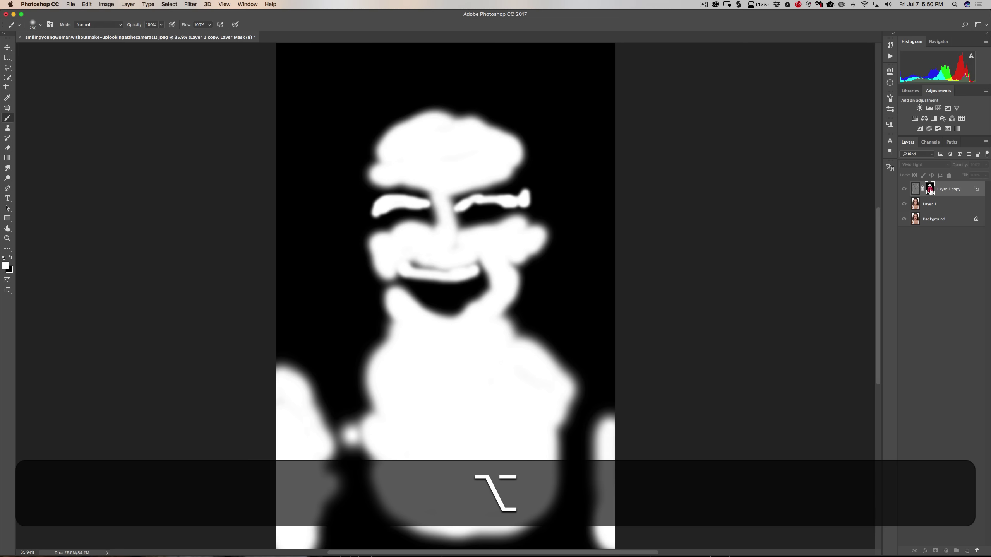
{"action": "left_click", "coordinate": [931, 189], "text": "alt"}
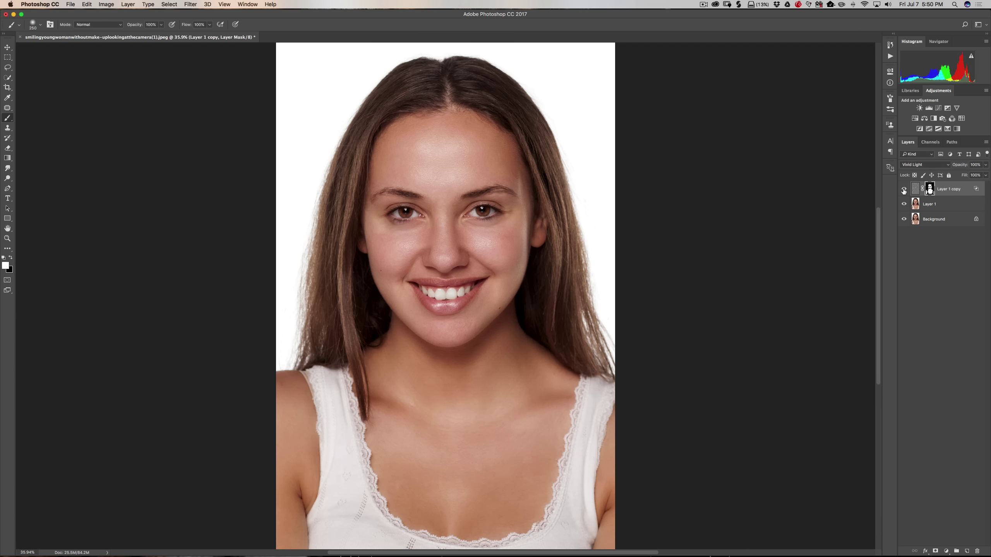
Step: Compare the portrait with and without Layer 1 copy and examine the smoothed skin's texture at 100% zoom
{"action": "left_click", "coordinate": [904, 190]}
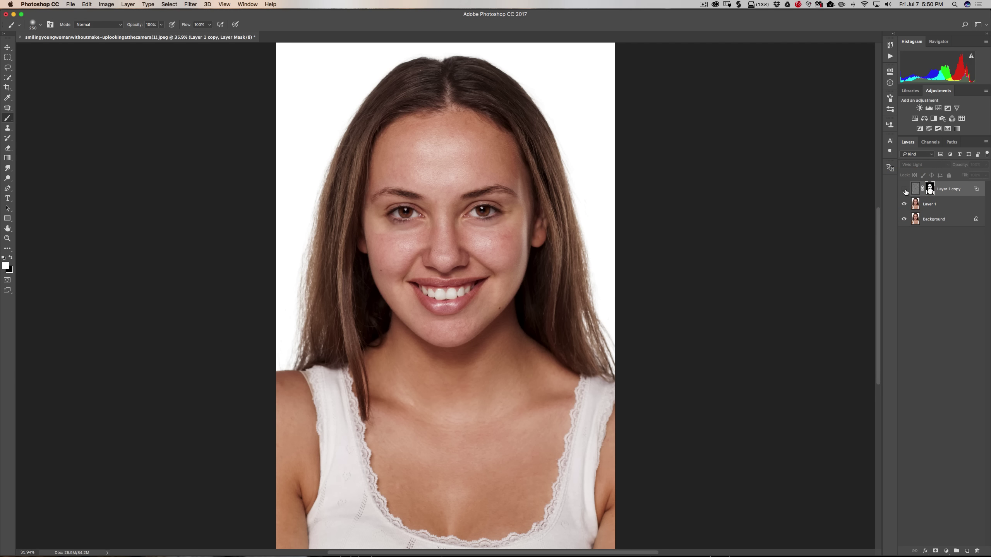
{"action": "left_click", "coordinate": [905, 190]}
{"action": "left_click", "coordinate": [904, 189]}
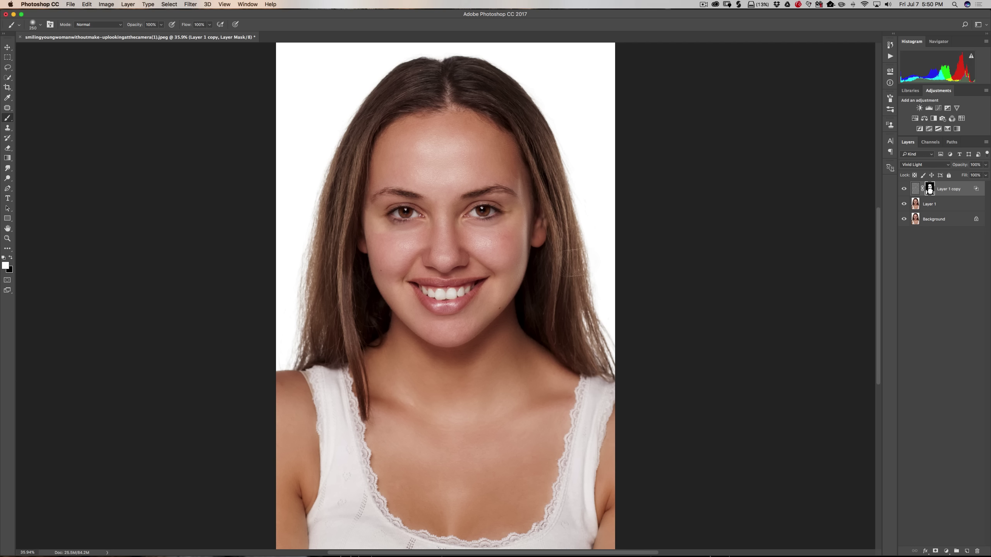
{"action": "left_click", "coordinate": [386, 257]}
{"action": "left_click_drag", "start_coordinate": [385, 257], "coordinate": [382, 273]}
{"action": "key", "text": "super+equal"}
{"action": "key", "text": "super+equal"}
{"action": "key", "text": "super+equal"}
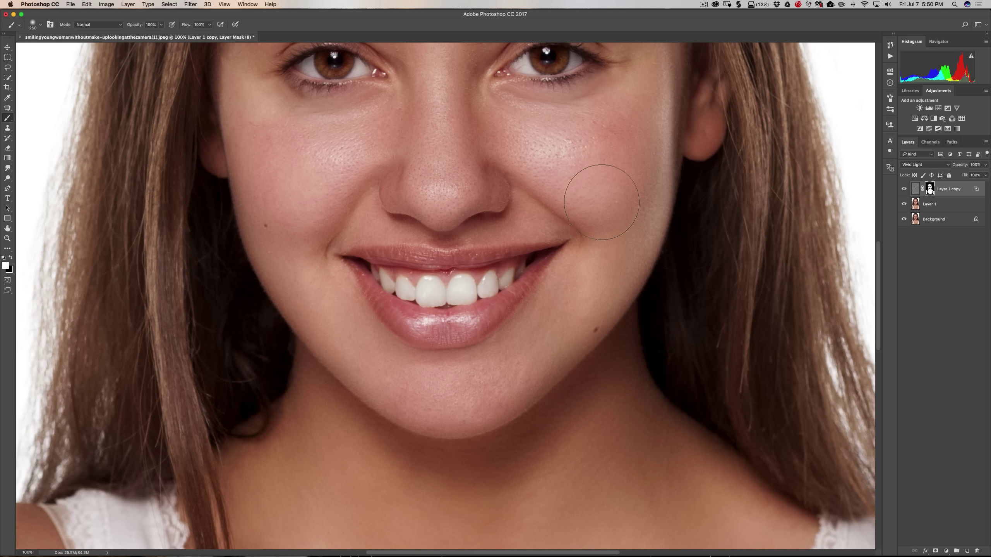
{"action": "key", "text": "super"}
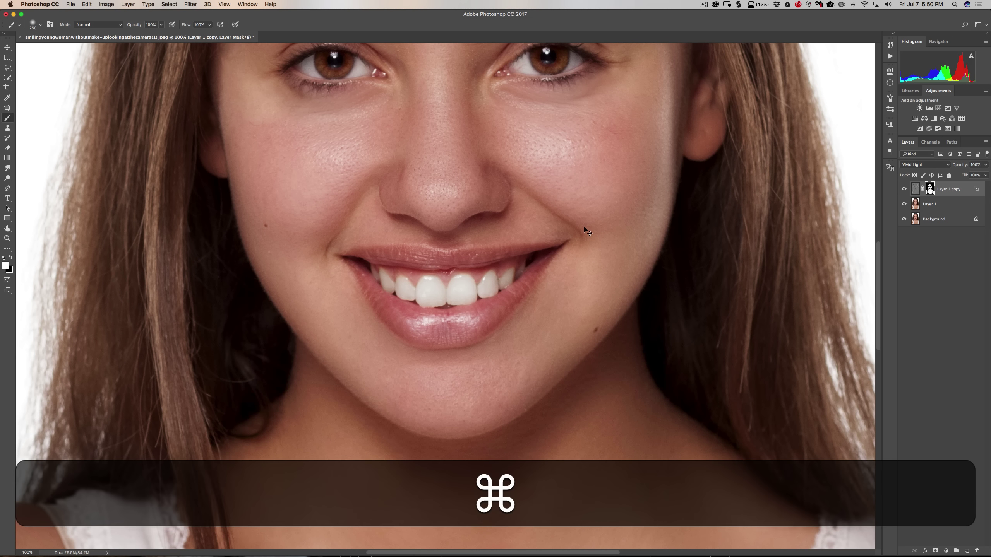
{"action": "key", "text": "super+0"}
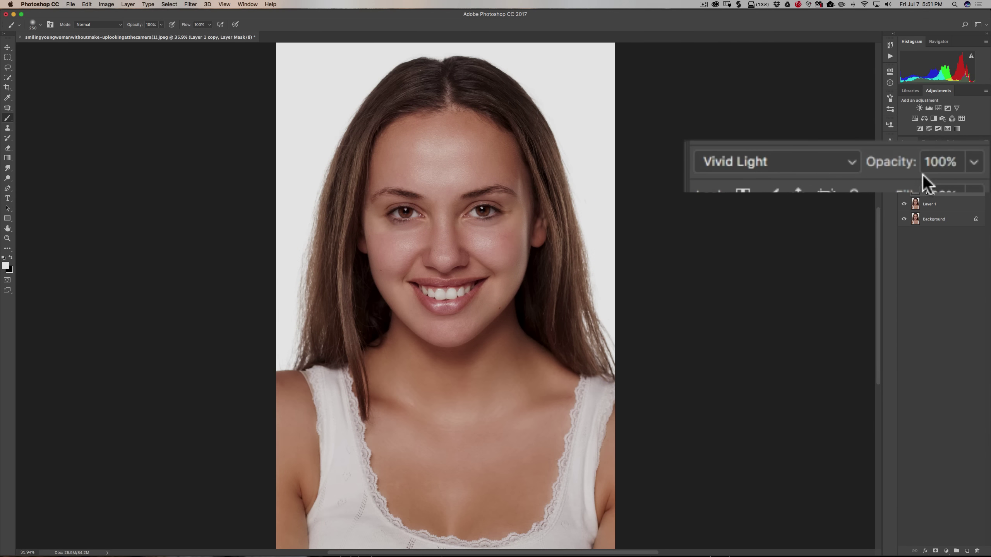
Step: Lower the opacity of Layer 1 copy and compare the portrait with the smoothing on and off
{"action": "left_click_drag", "start_coordinate": [894, 160], "coordinate": [835, 166]}
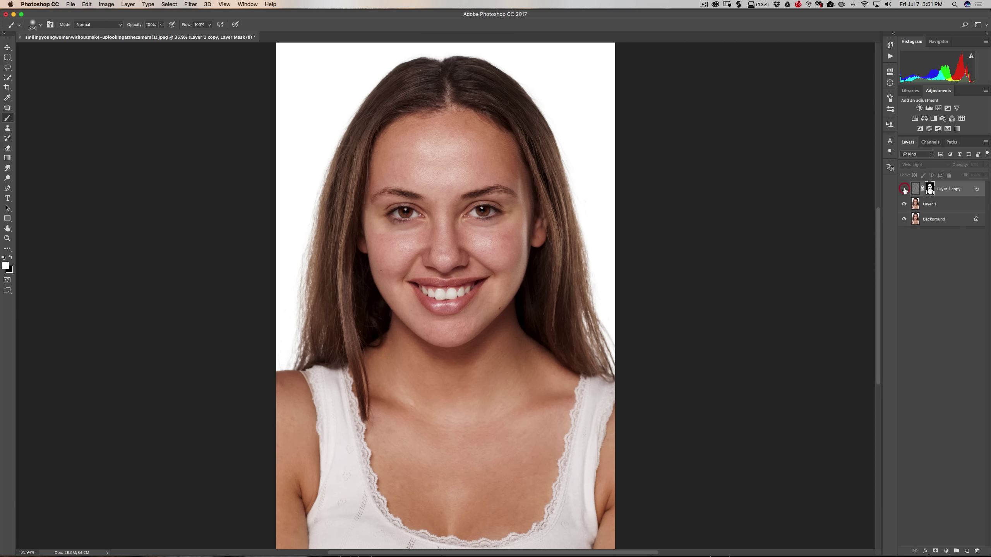
{"action": "left_click", "coordinate": [904, 189]}
{"action": "left_click", "coordinate": [906, 189]}
{"action": "left_click", "coordinate": [906, 189]}
{"action": "left_click", "coordinate": [906, 189]}
{"action": "left_click", "coordinate": [906, 189]}
Step: Merge Layer 1 copy down into Layer 1 and compare the retouched portrait with the original Background
{"action": "key", "text": "super+e"}
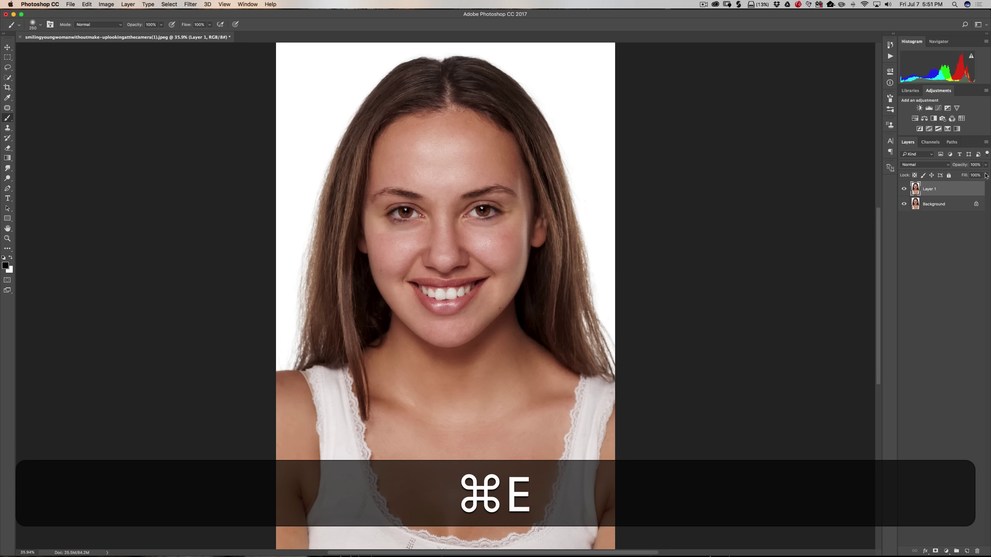
{"action": "left_click", "coordinate": [901, 188]}
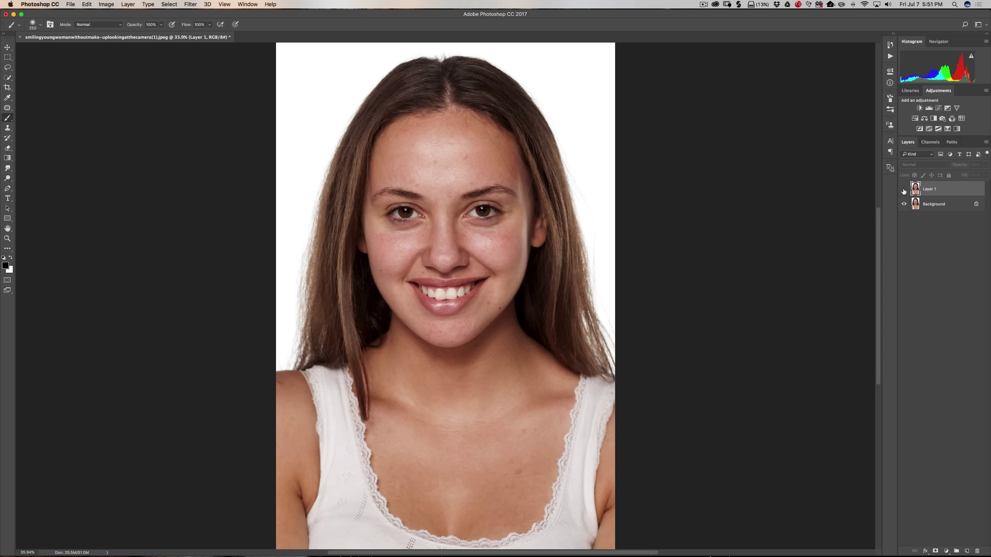
{"action": "left_click", "coordinate": [903, 189]}
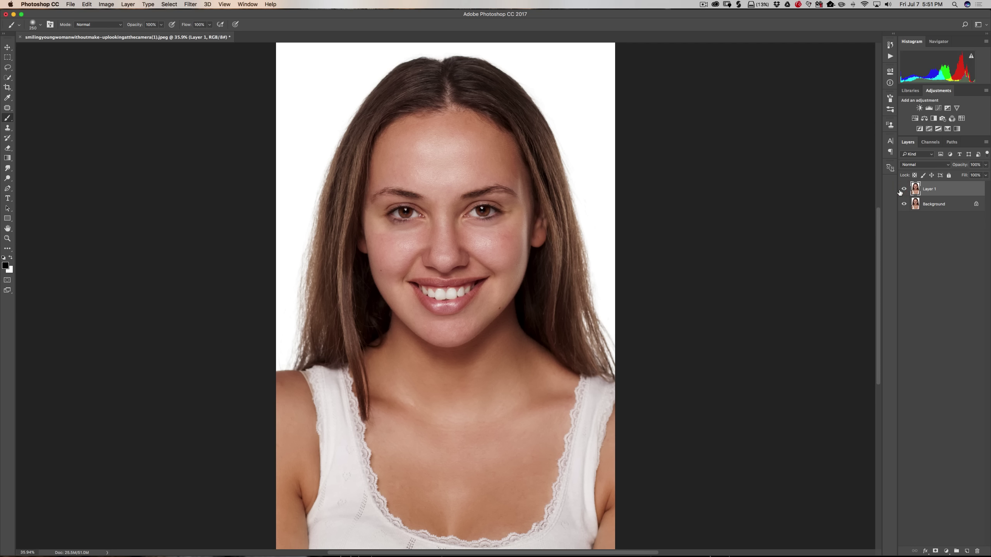